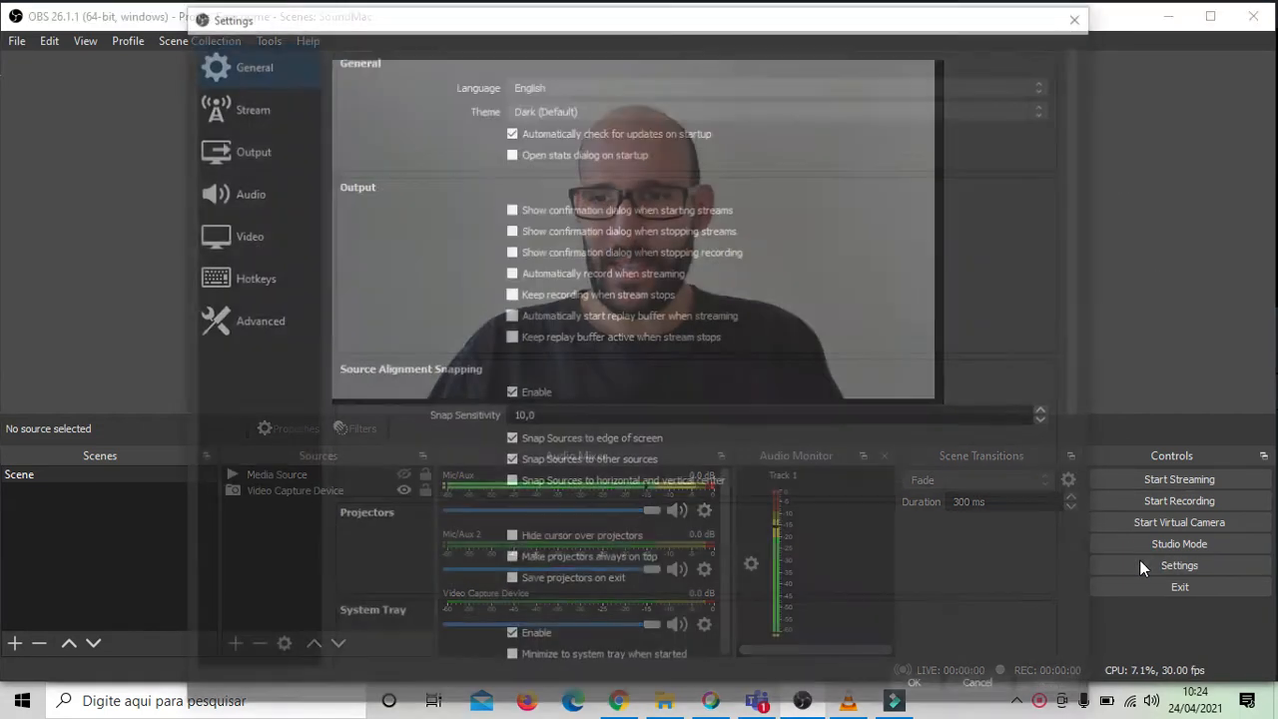
# In the OBS audio settings, set the Desktop Audio device to Alto-falantes (Realtek(R) Audio).
pyautogui.click(1143, 566)
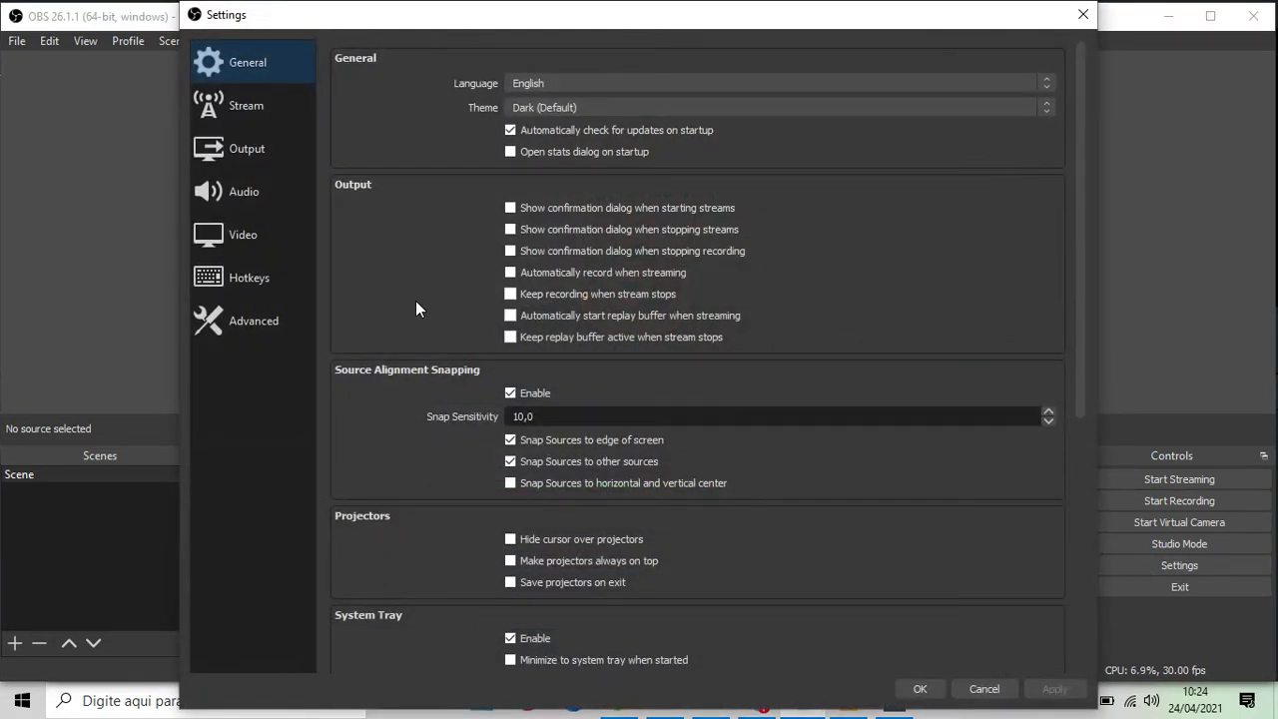
pyautogui.click(259, 192)
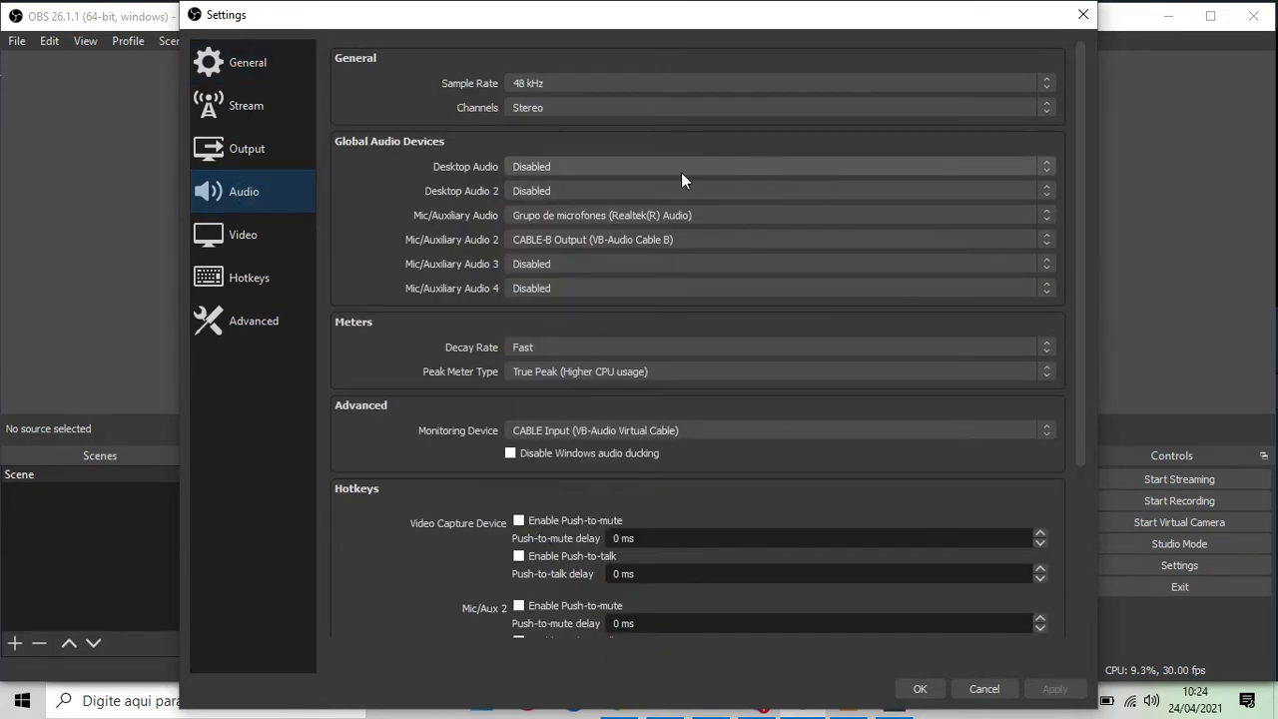
pyautogui.click(519, 167)
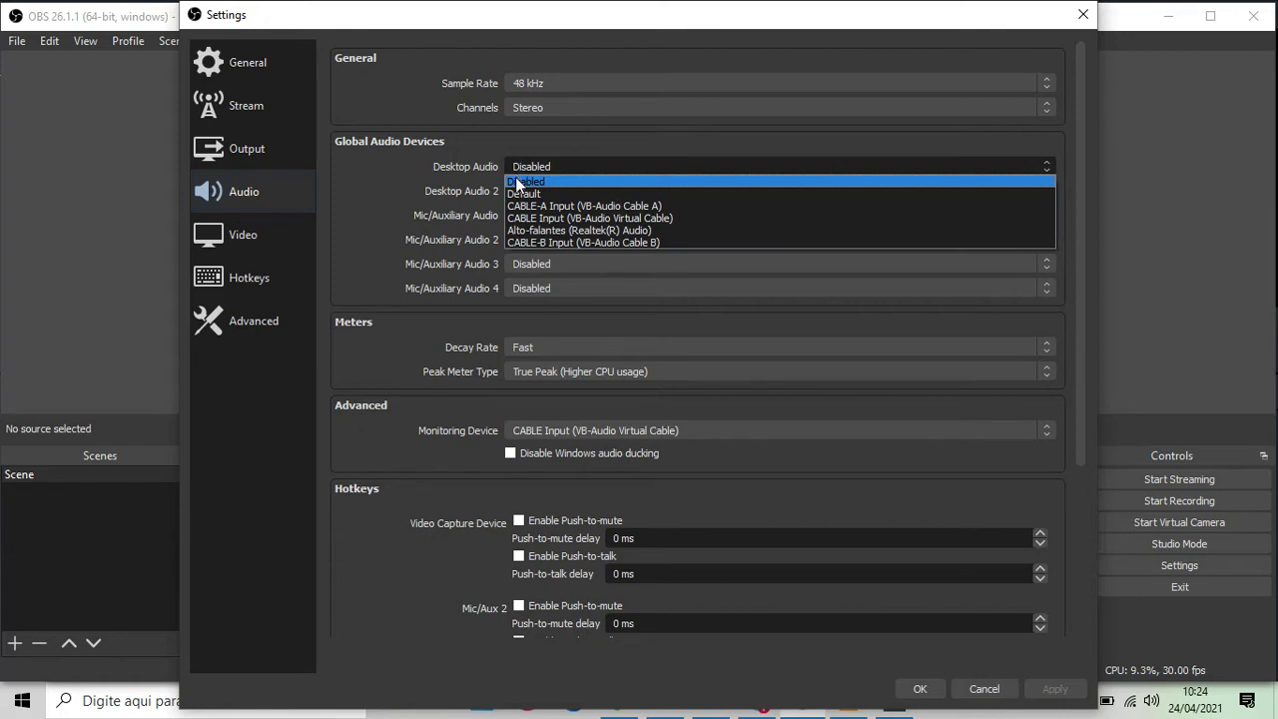
pyautogui.click(519, 230)
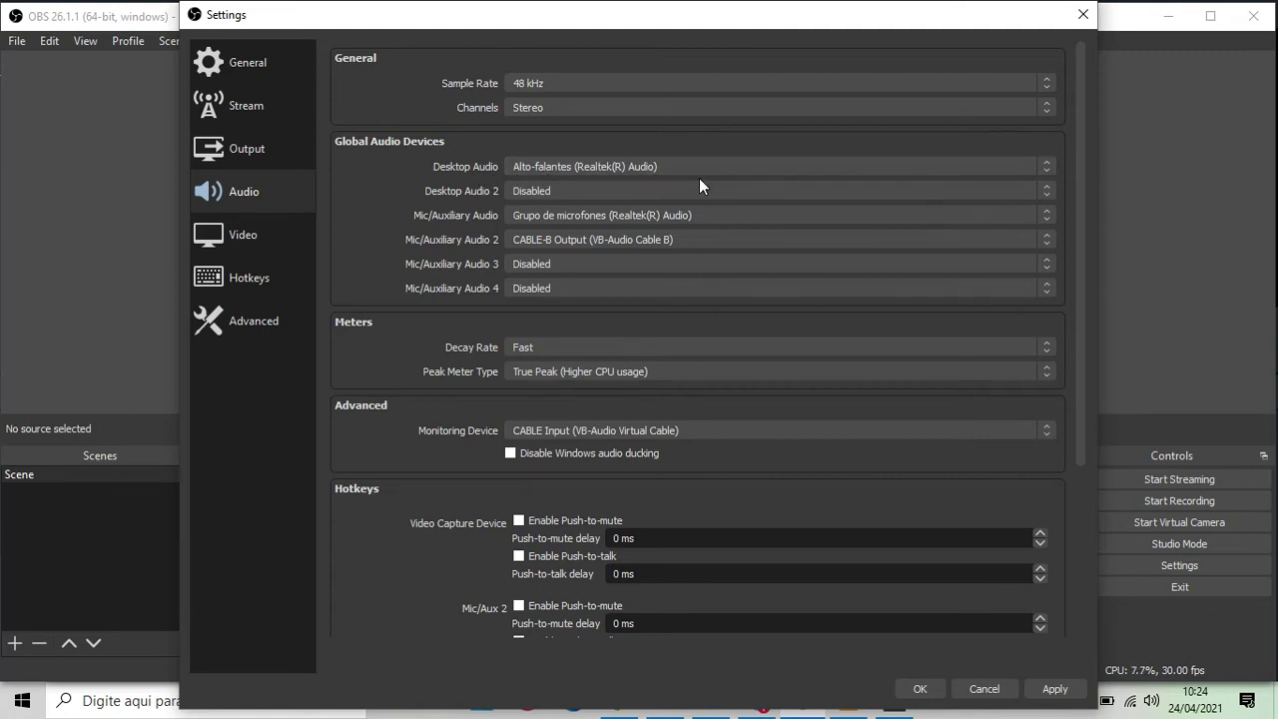
# Set both Desktop Audio and Mic/Auxiliary Audio 2 to Disabled, then close the settings and save the changes.
pyautogui.click(644, 168)
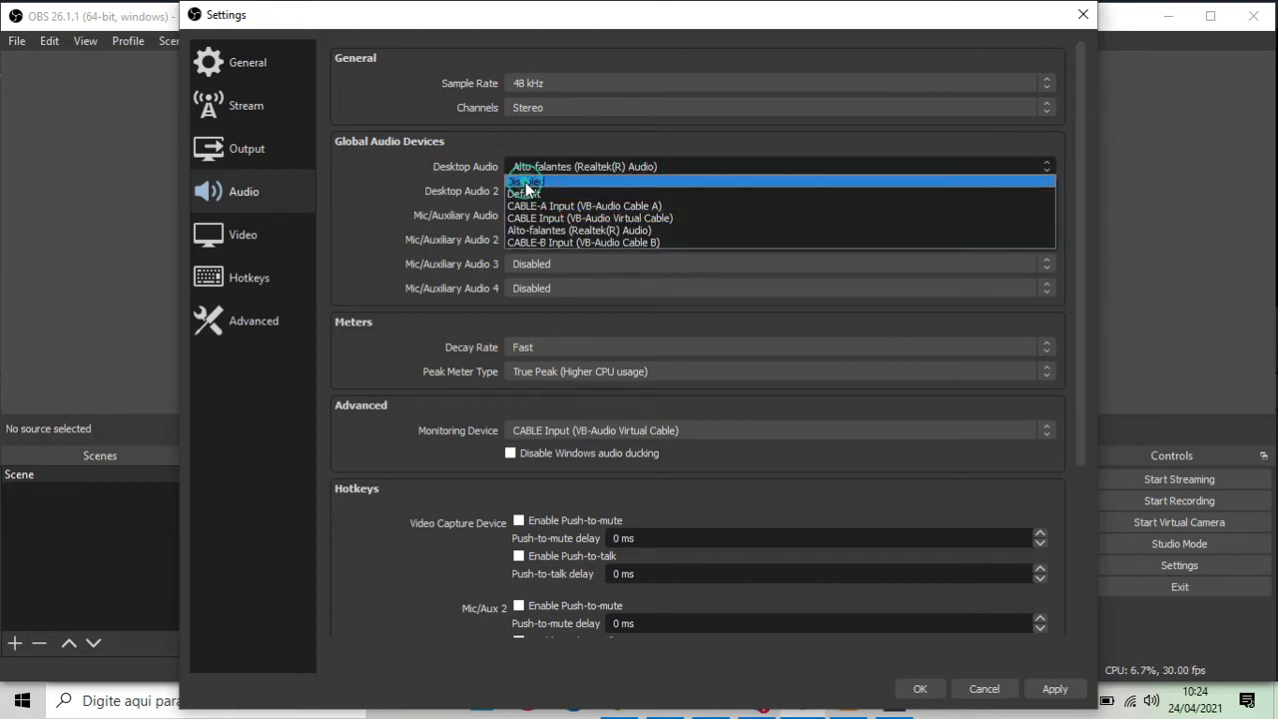
pyautogui.click(526, 182)
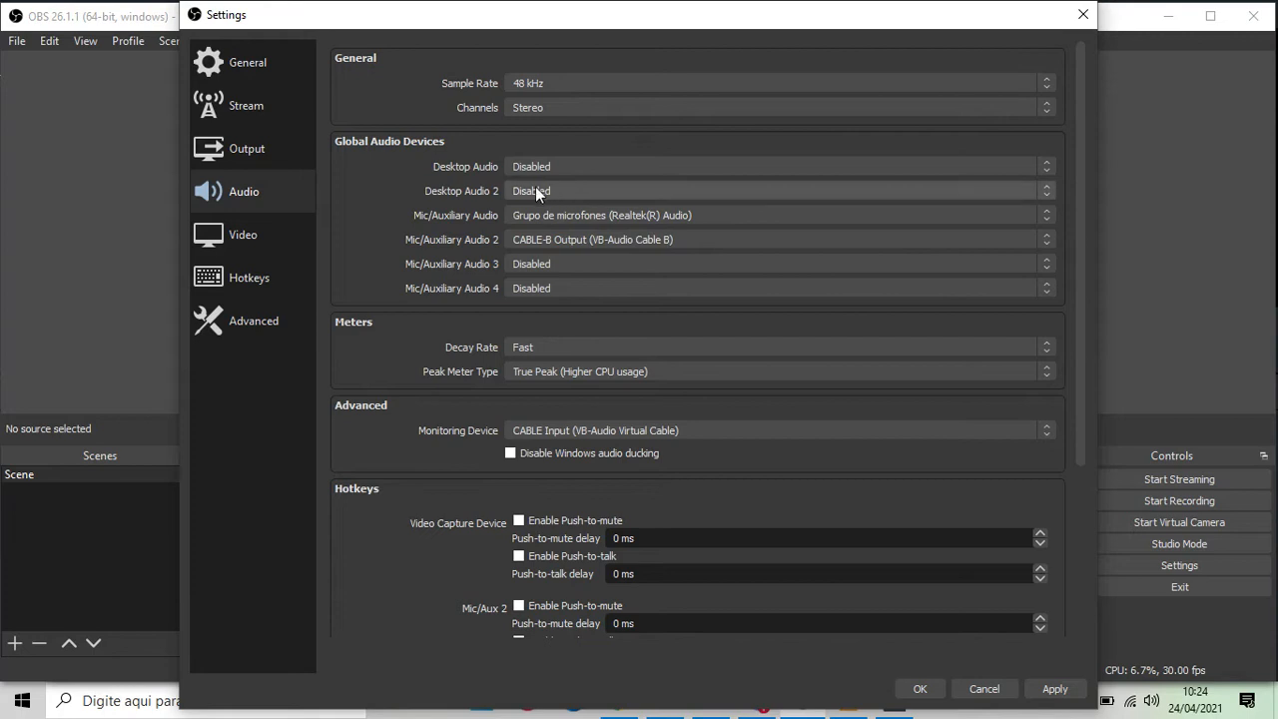
pyautogui.click(621, 237)
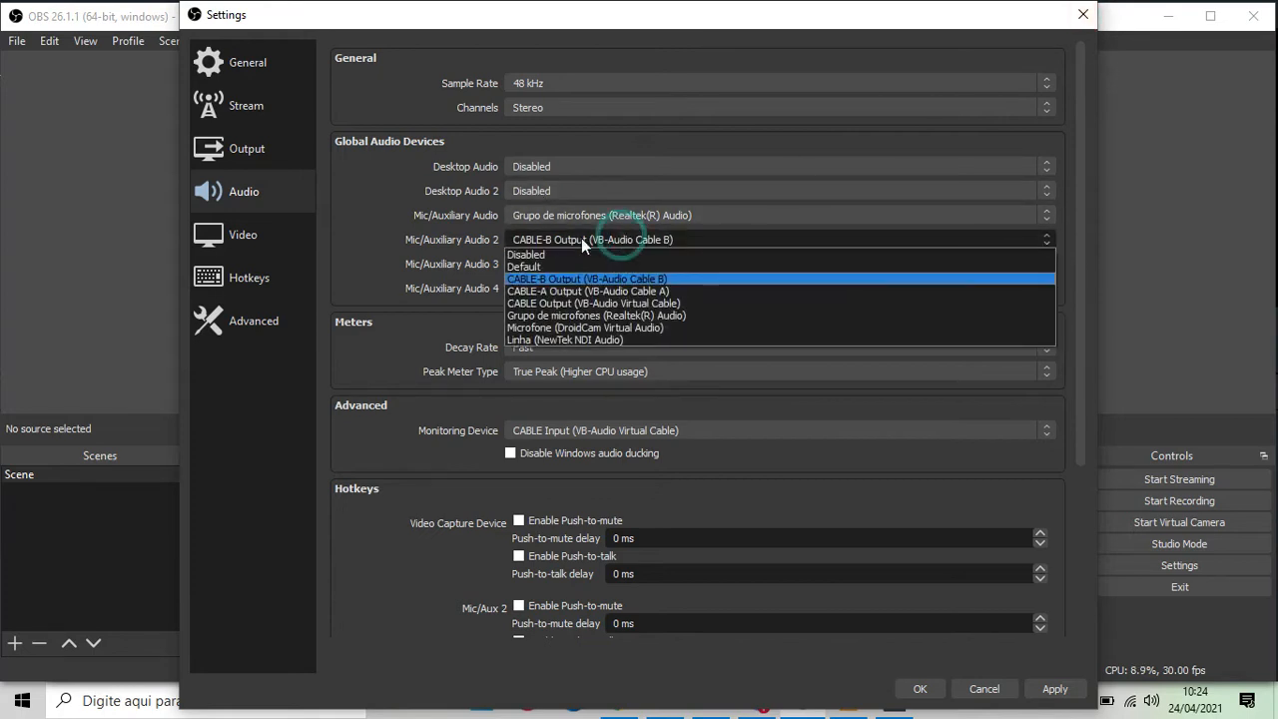
pyautogui.click(540, 253)
pyautogui.click(1083, 14)
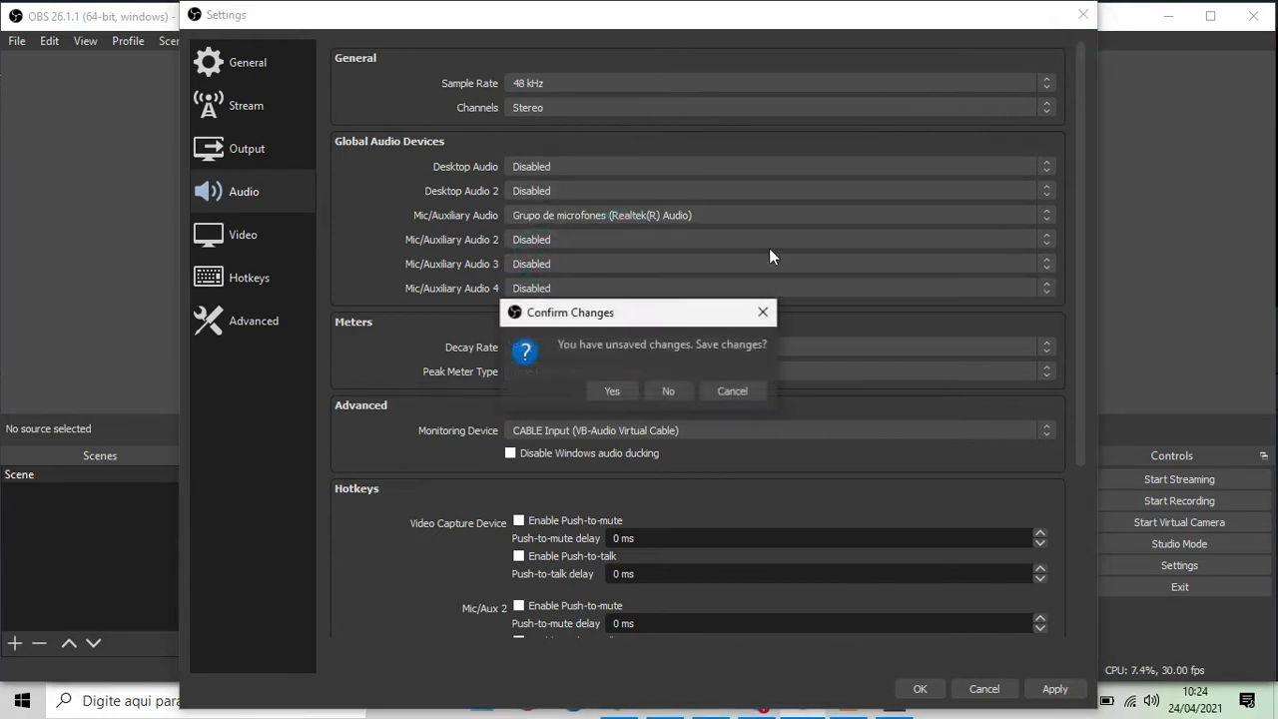
pyautogui.click(611, 390)
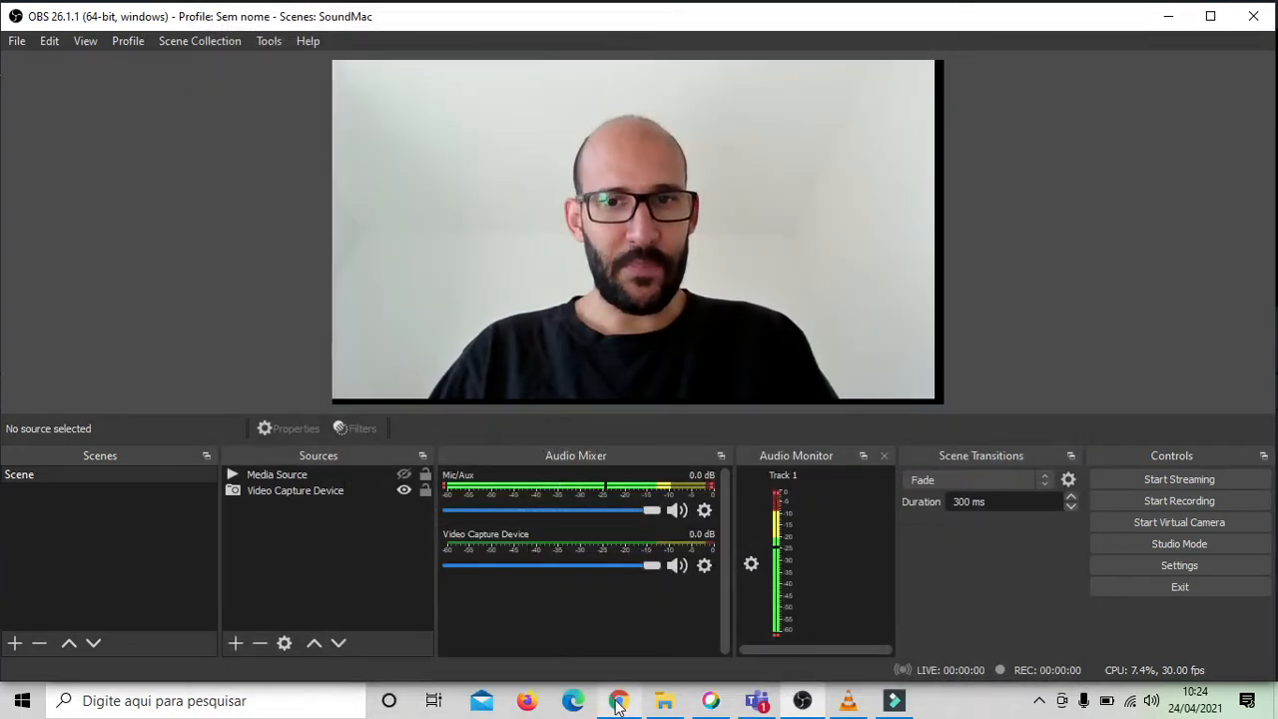
# Switch to Chrome, search Google for "virtual cable" and open the VB-Audio Virtual Cable page.
pyautogui.click(618, 700)
pyautogui.click(251, 16)
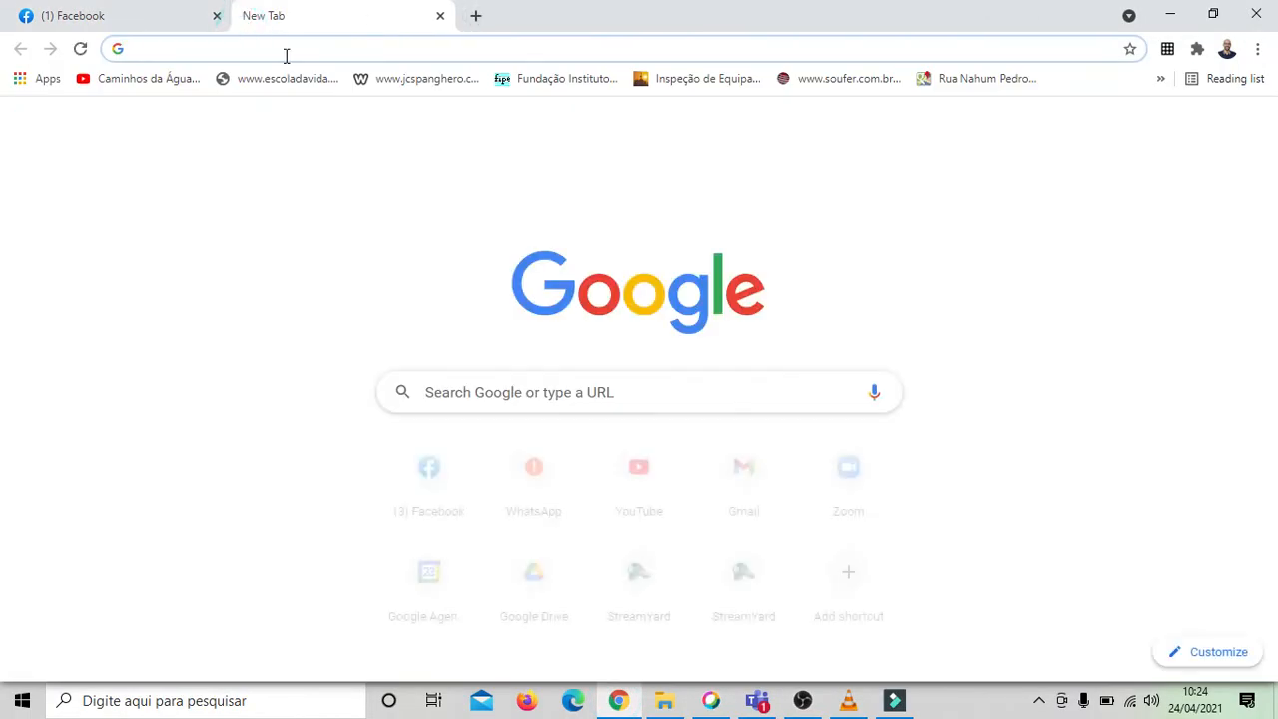
pyautogui.write('virtual')
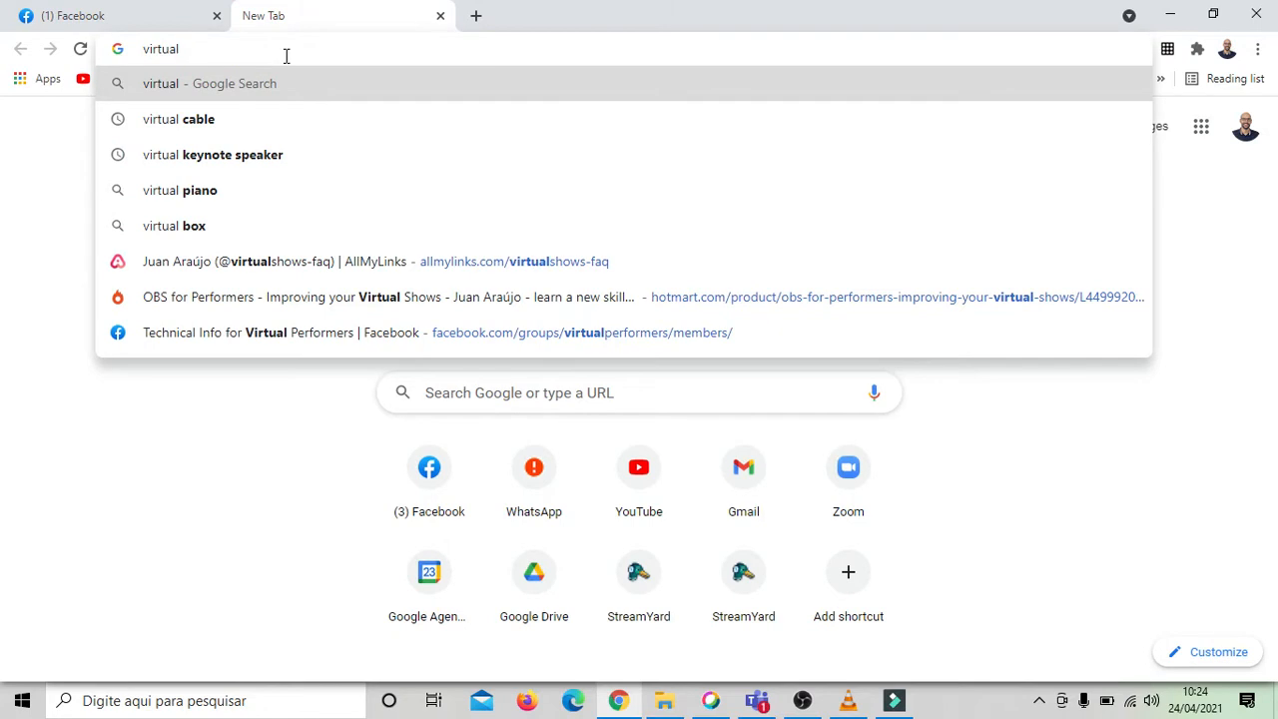
pyautogui.press('Return')
pyautogui.click(274, 113)
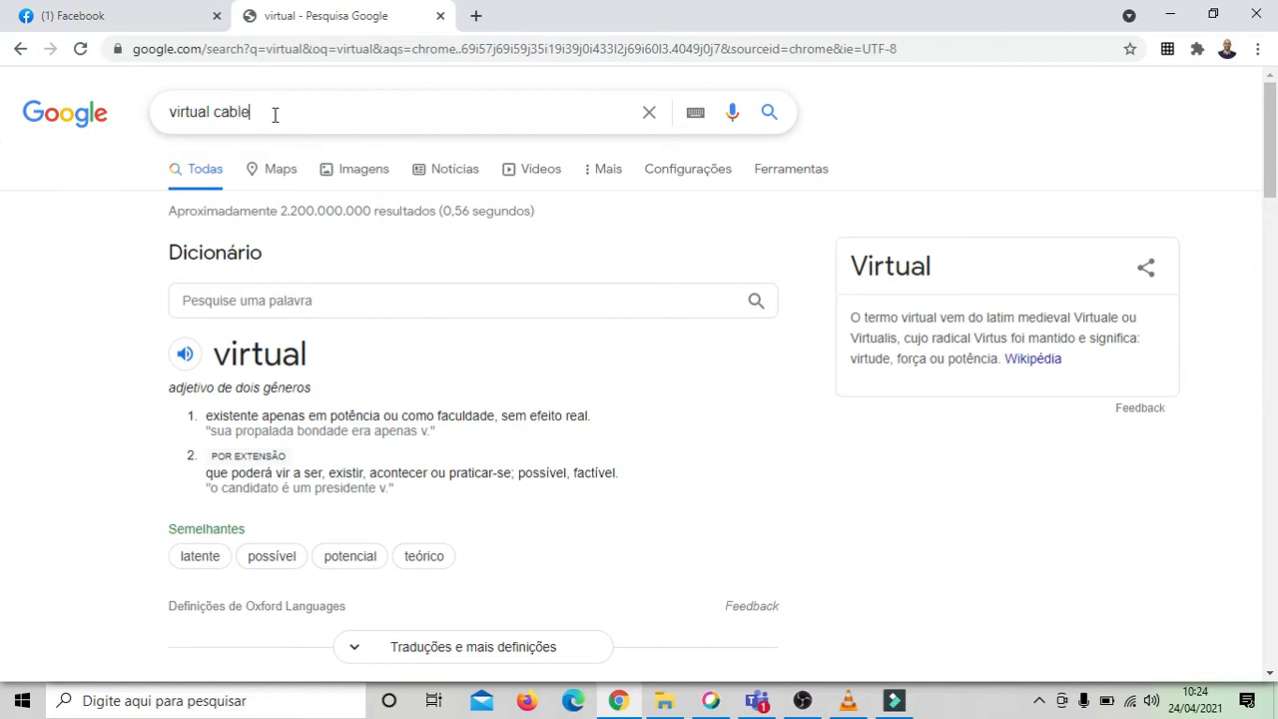
pyautogui.write('cable')
pyautogui.press('Return')
pyautogui.click(379, 272)
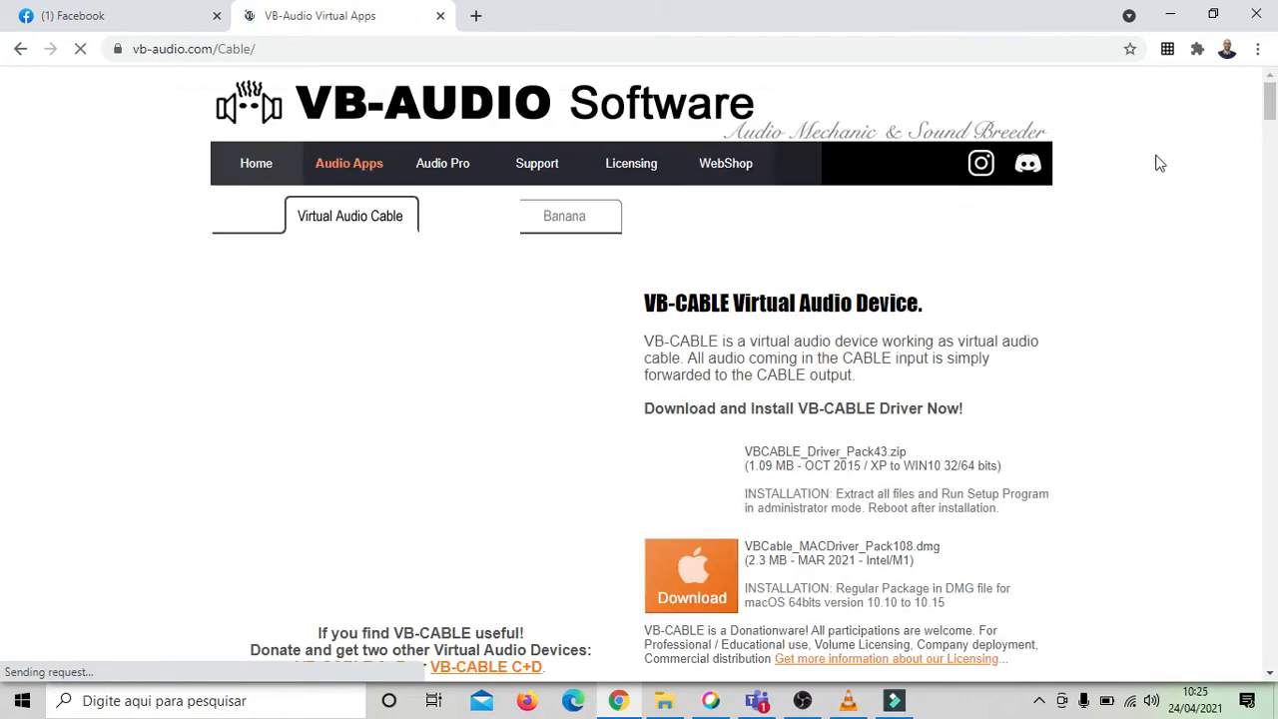
# Look through the VB-Audio page for the driver downloads and the additional VB-Cables A+B and C+D.
pyautogui.scroll(-4, 928, 140)
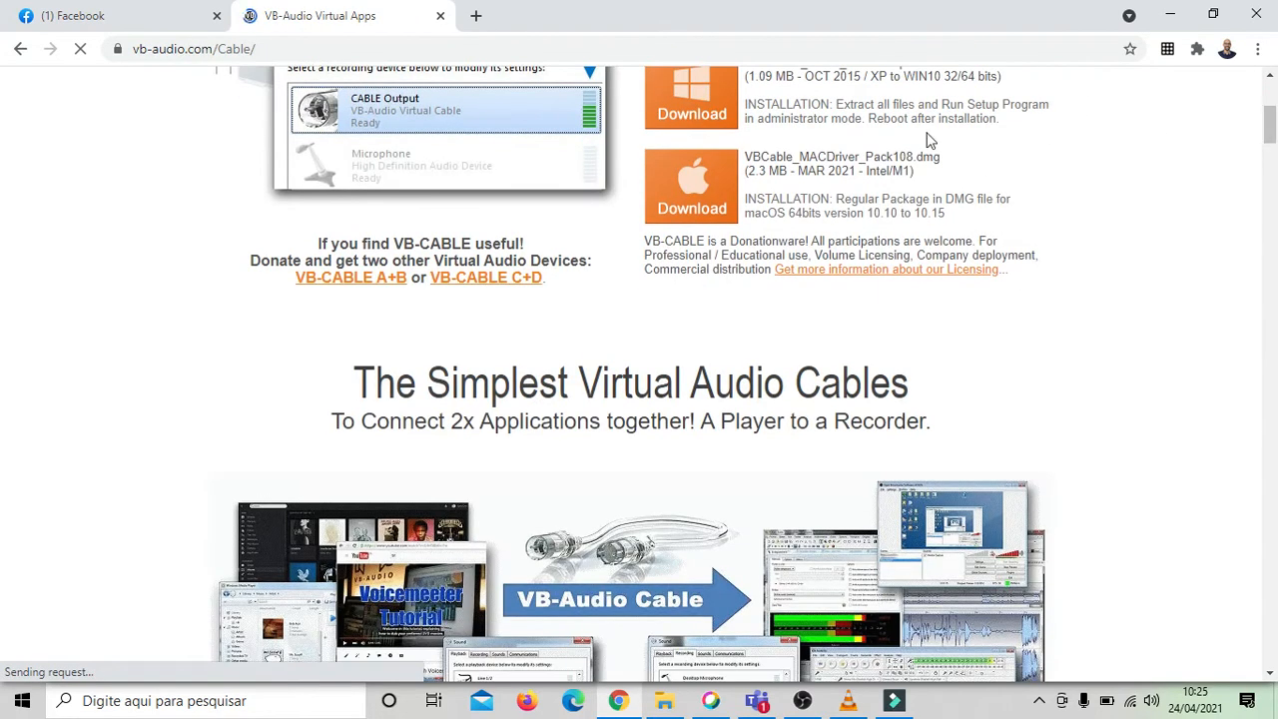
pyautogui.moveTo(1270, 117); pyautogui.dragTo(1271, 180)
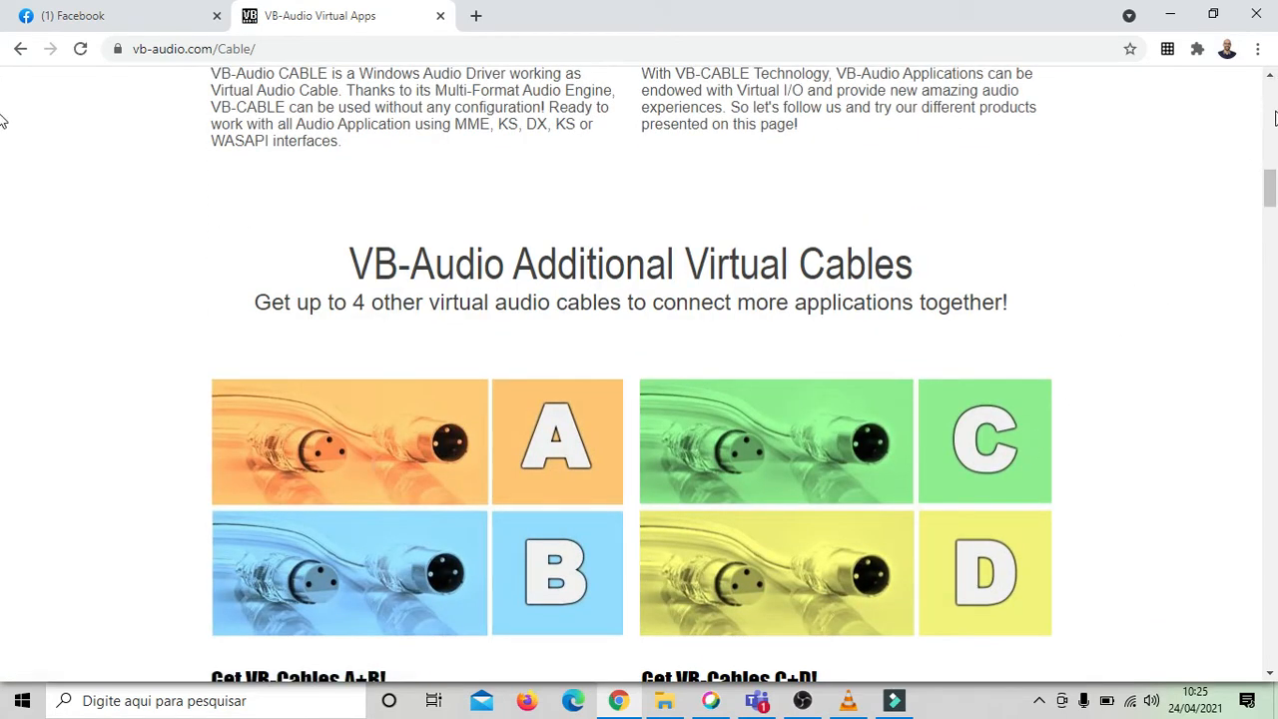
pyautogui.scroll(-5, 5, 189)
pyautogui.scroll(1, 5, 248)
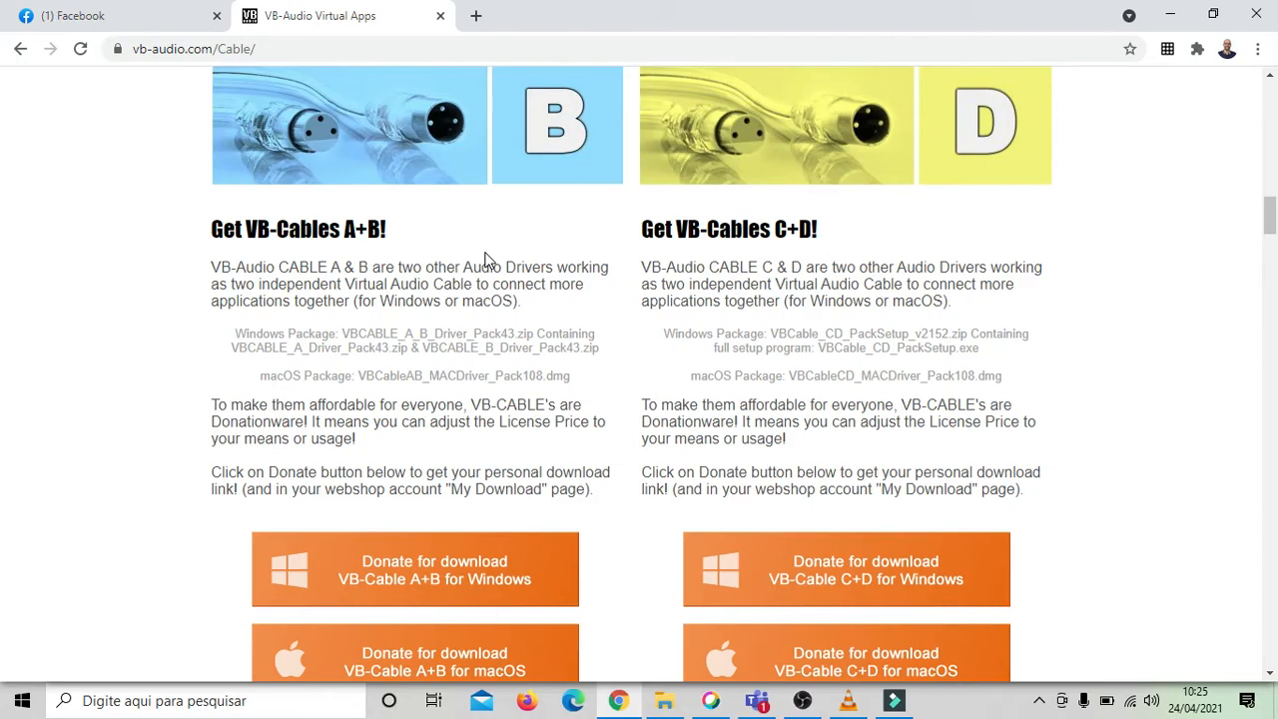
# Return to OBS Studio and set the Windows playback device to Alto-falantes (Realtek(R) Audio).
pyautogui.hotkey('alt', 'Tab')
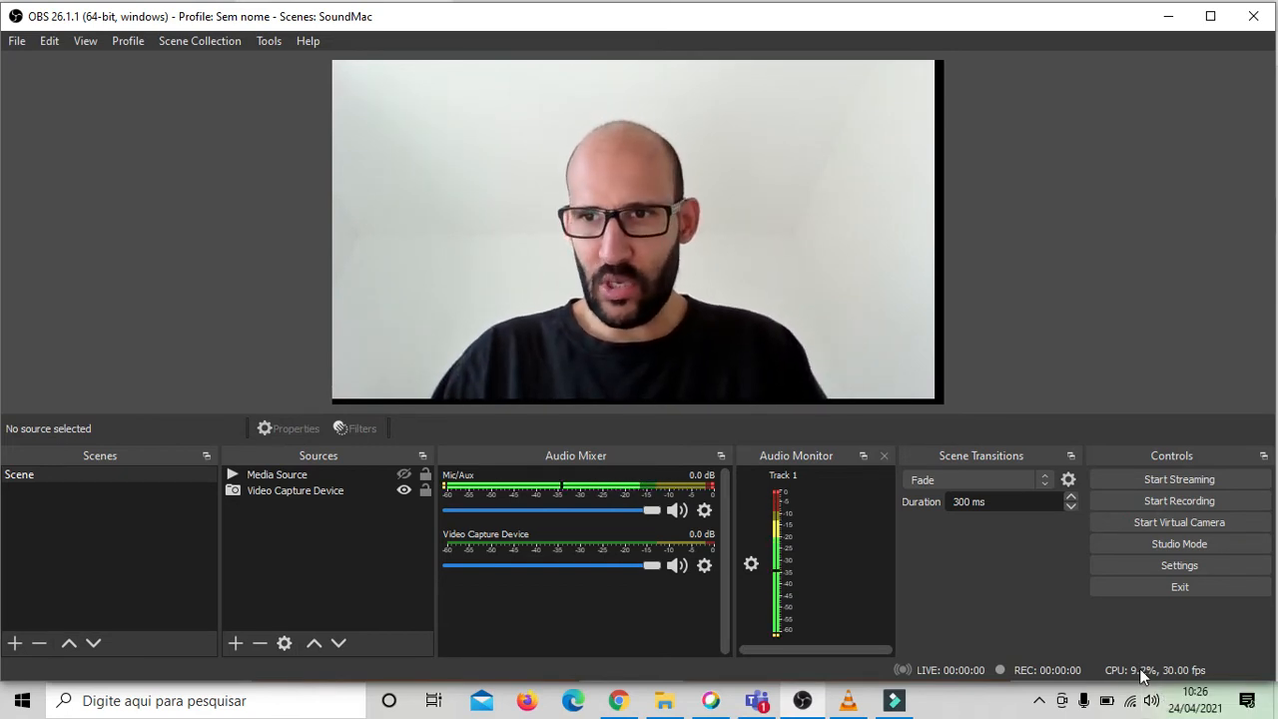
pyautogui.click(1160, 709)
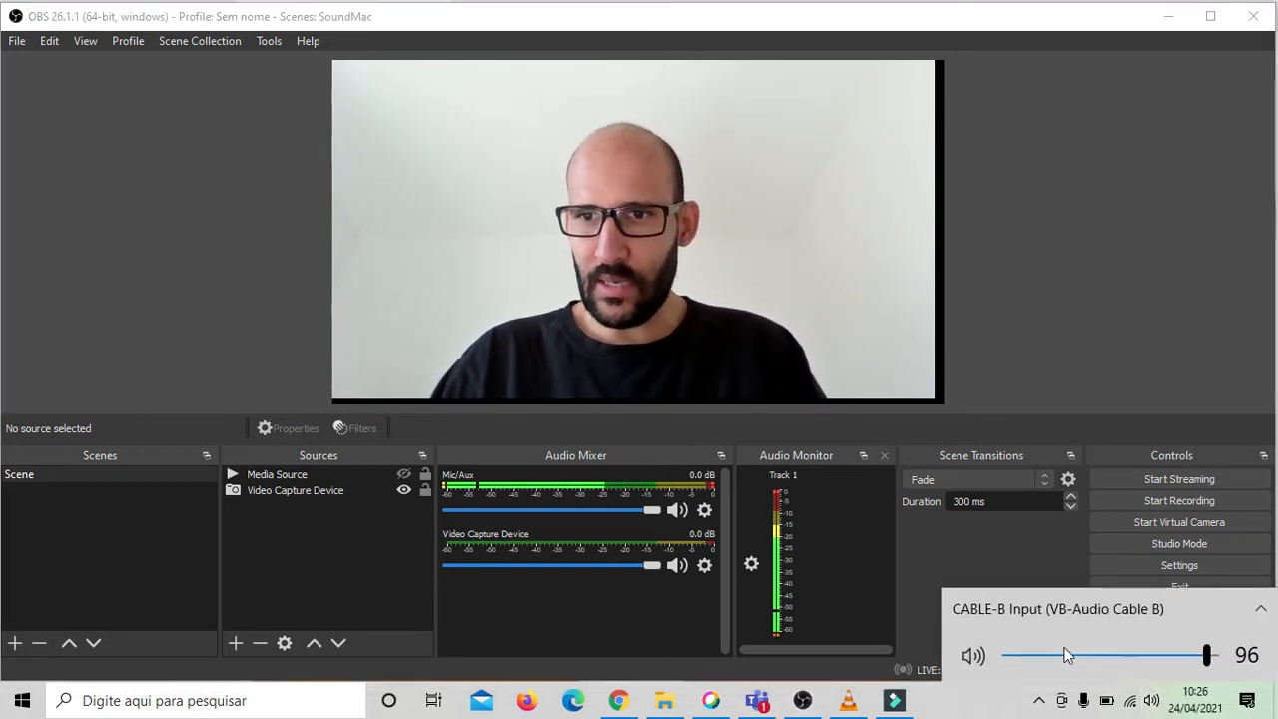
pyautogui.click(1254, 611)
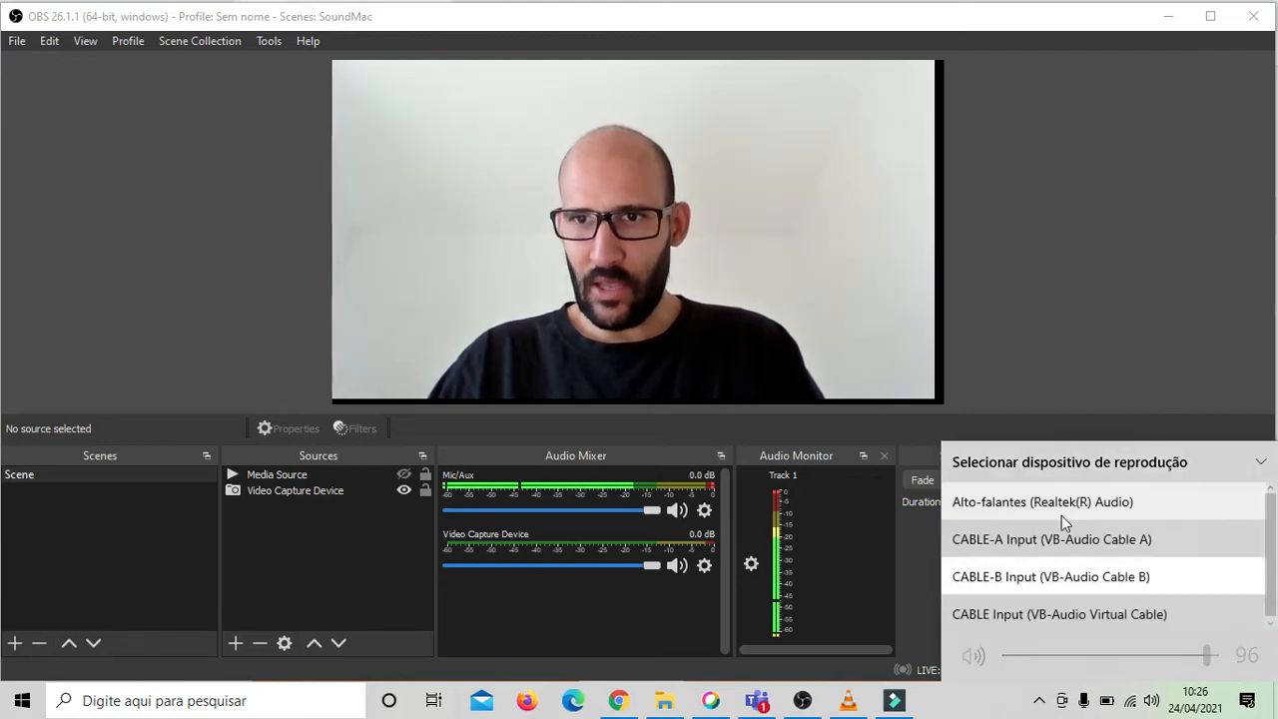
pyautogui.click(989, 493)
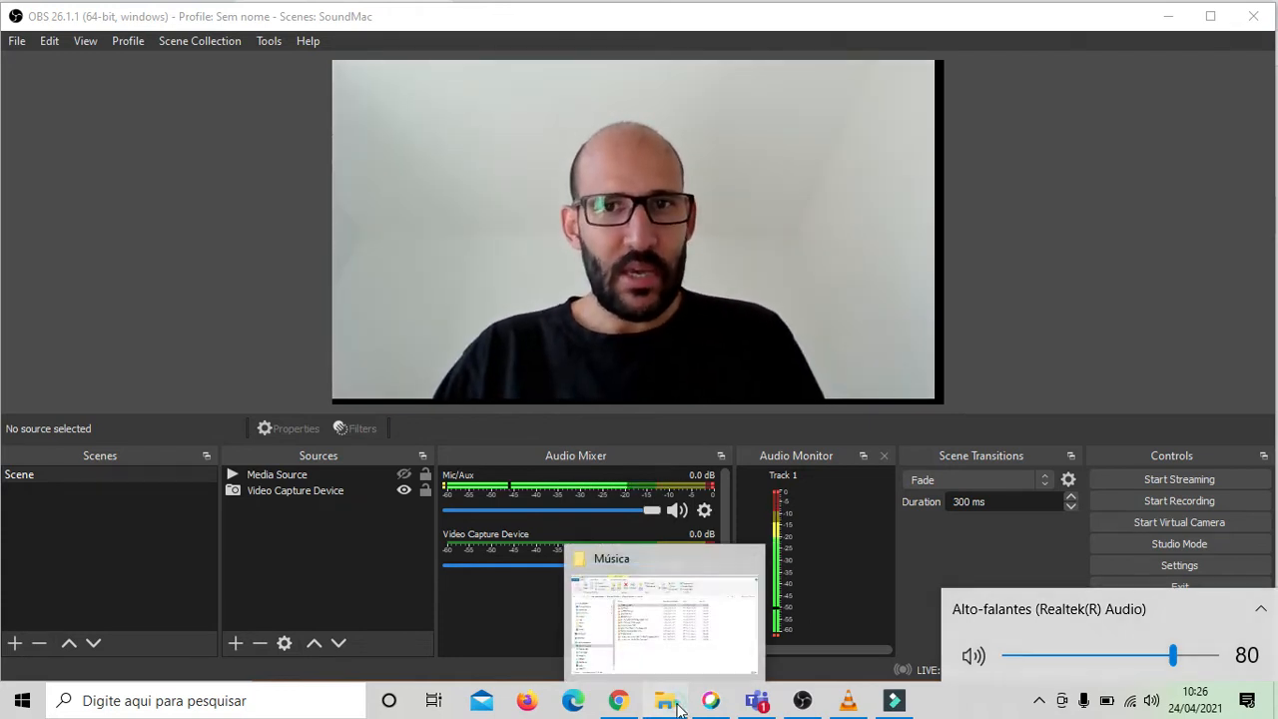
# Switch to VLC and briefly play _ChopCup.MP3 from the Música folder to test the speaker output.
pyautogui.hotkey('alt', 'Tab')
pyautogui.hotkey('alt', 'Tab')
pyautogui.hotkey('alt', 'Tab')
pyautogui.hotkey('alt', 'Tab')
pyautogui.hotkey('alt', 'Tab')
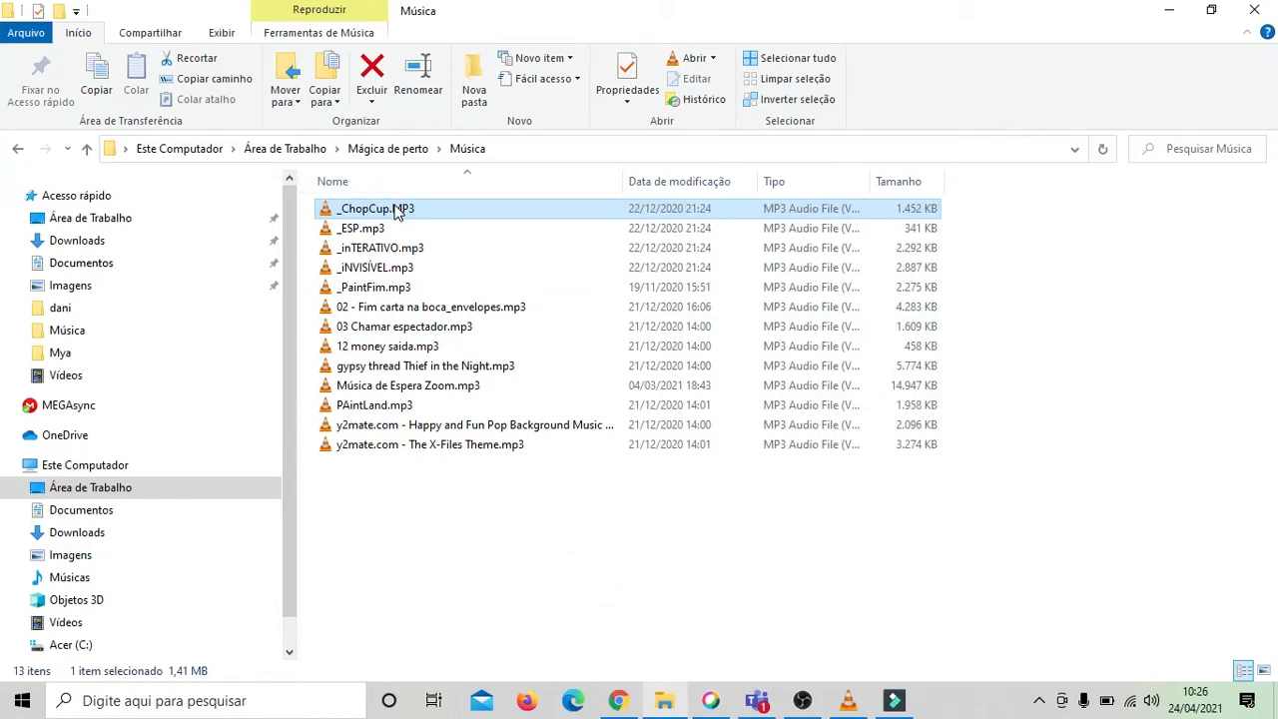
pyautogui.hotkey('alt', 'Tab')
pyautogui.hotkey('alt', 'Tab')
pyautogui.hotkey('alt', 'Tab')
pyautogui.hotkey('alt', 'Tab')
pyautogui.click(17, 665)
pyautogui.hotkey('alt', 'Tab')
pyautogui.hotkey('alt', 'Tab')
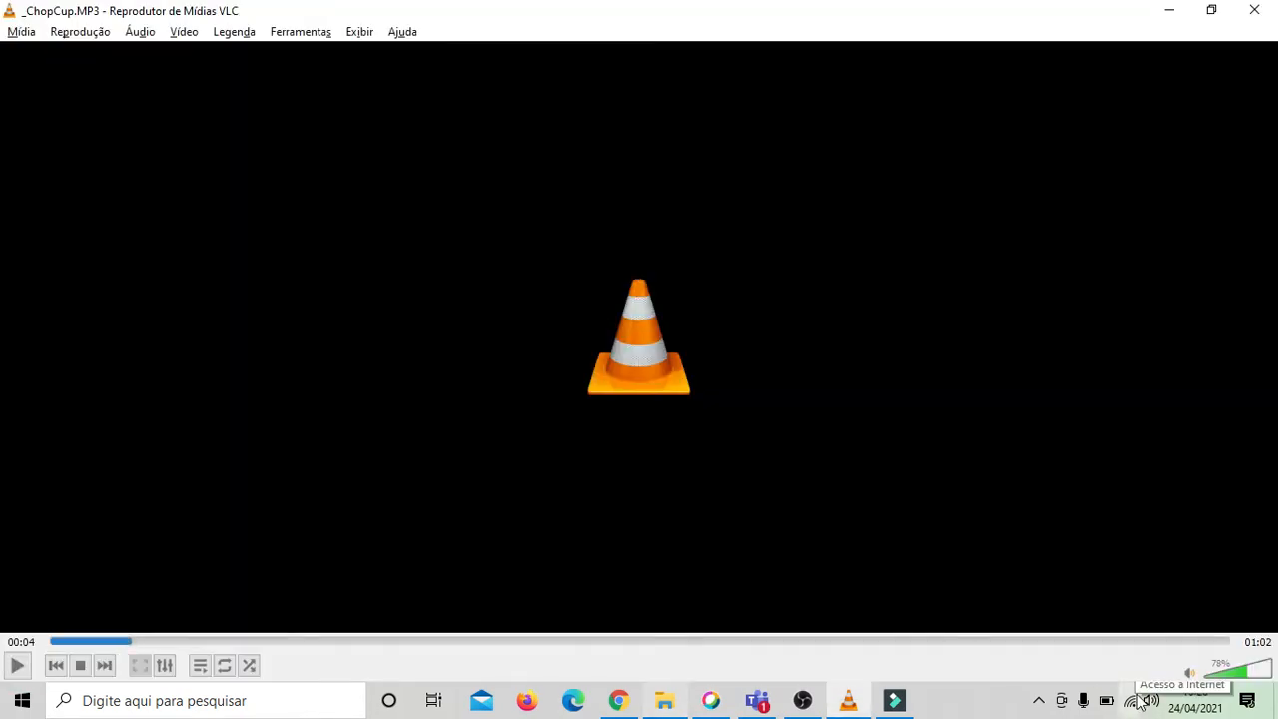
# Set the Windows playback device to CABLE-B Input (VB-Audio Cable B).
pyautogui.click(1150, 701)
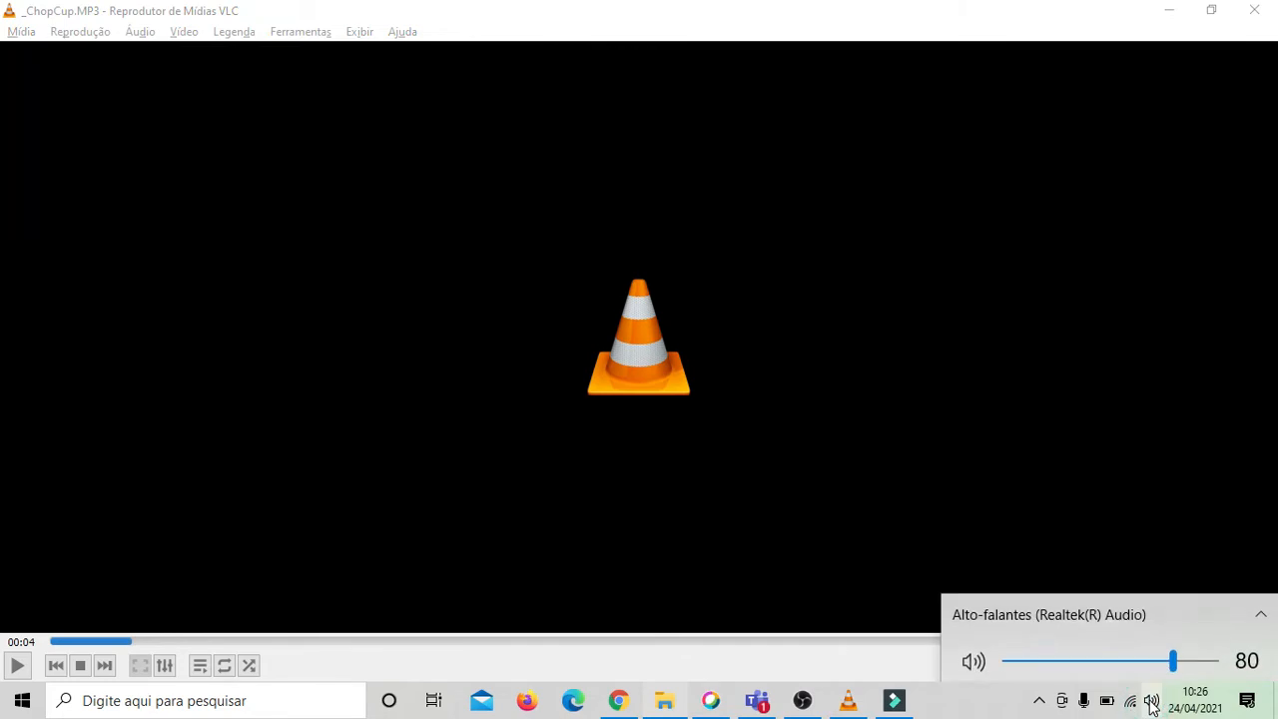
pyautogui.click(1261, 614)
pyautogui.click(976, 589)
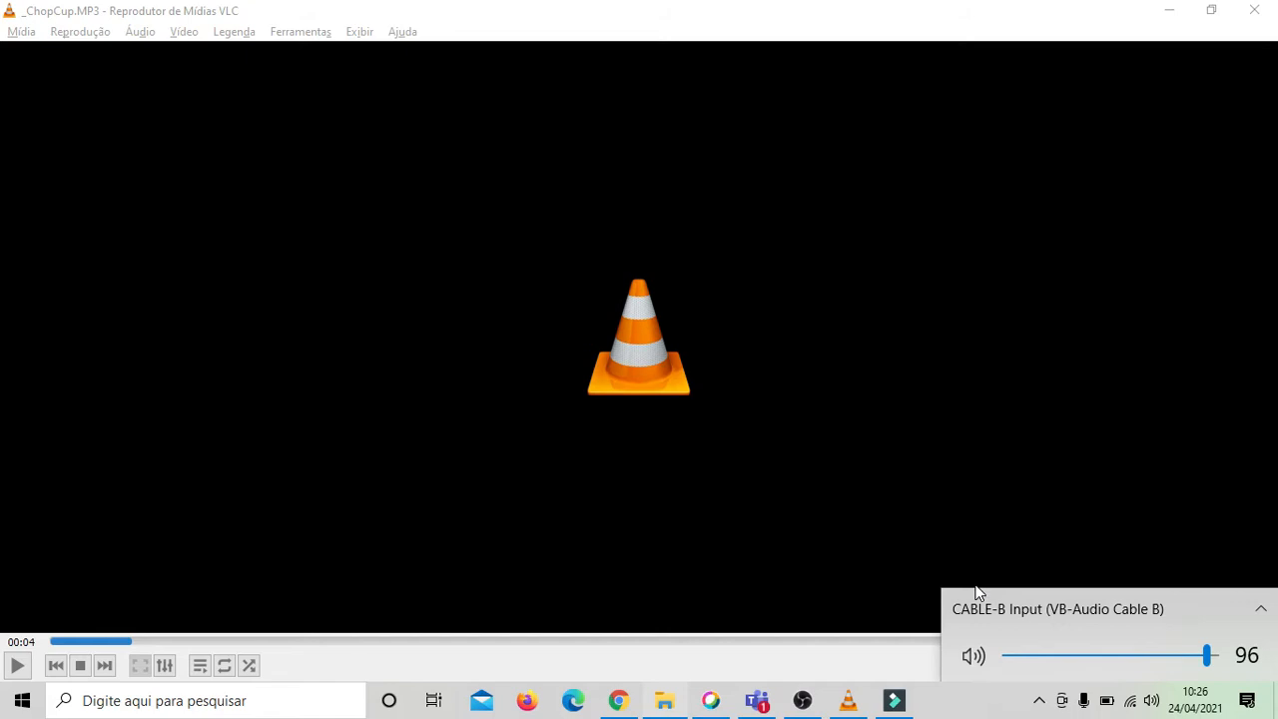
# Play _ChopCup.MP3 for a few seconds in VLC to test the virtual cable, pause it and return to OBS Studio.
pyautogui.click(17, 666)
pyautogui.click(17, 666)
pyautogui.click(17, 666)
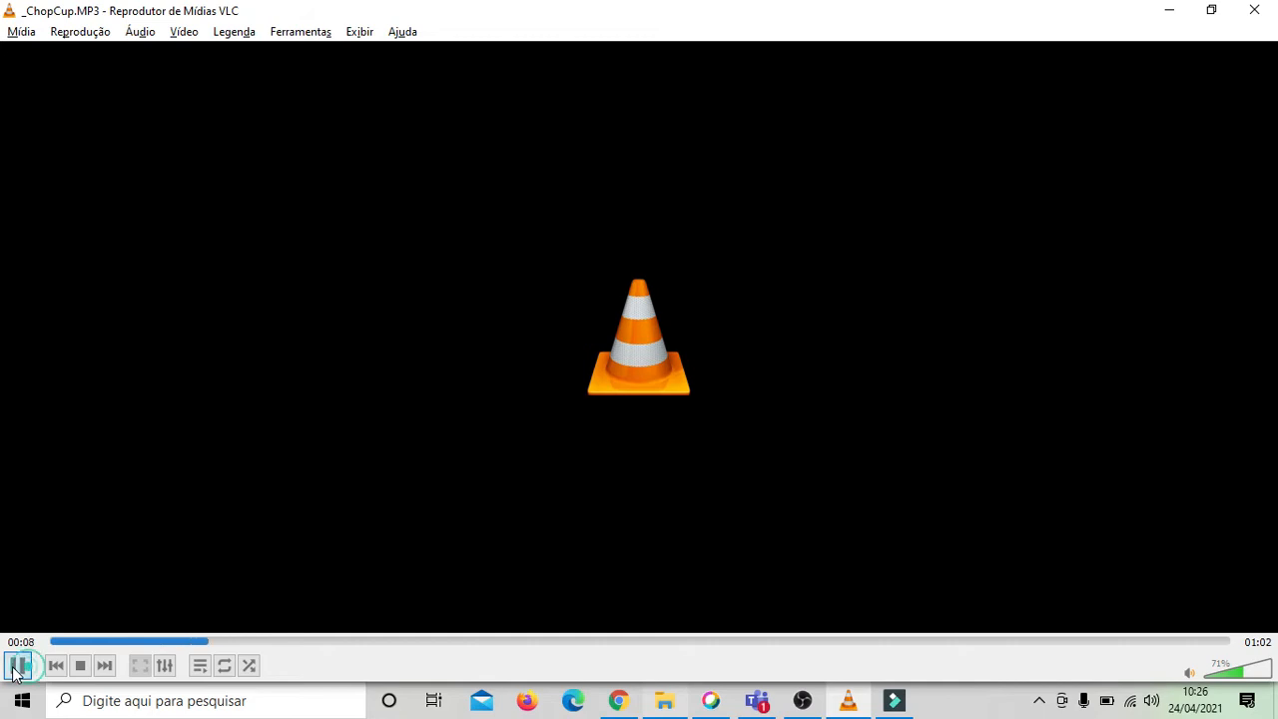
pyautogui.hotkey('alt', 'Tab')
pyautogui.hotkey('alt', 'Tab')
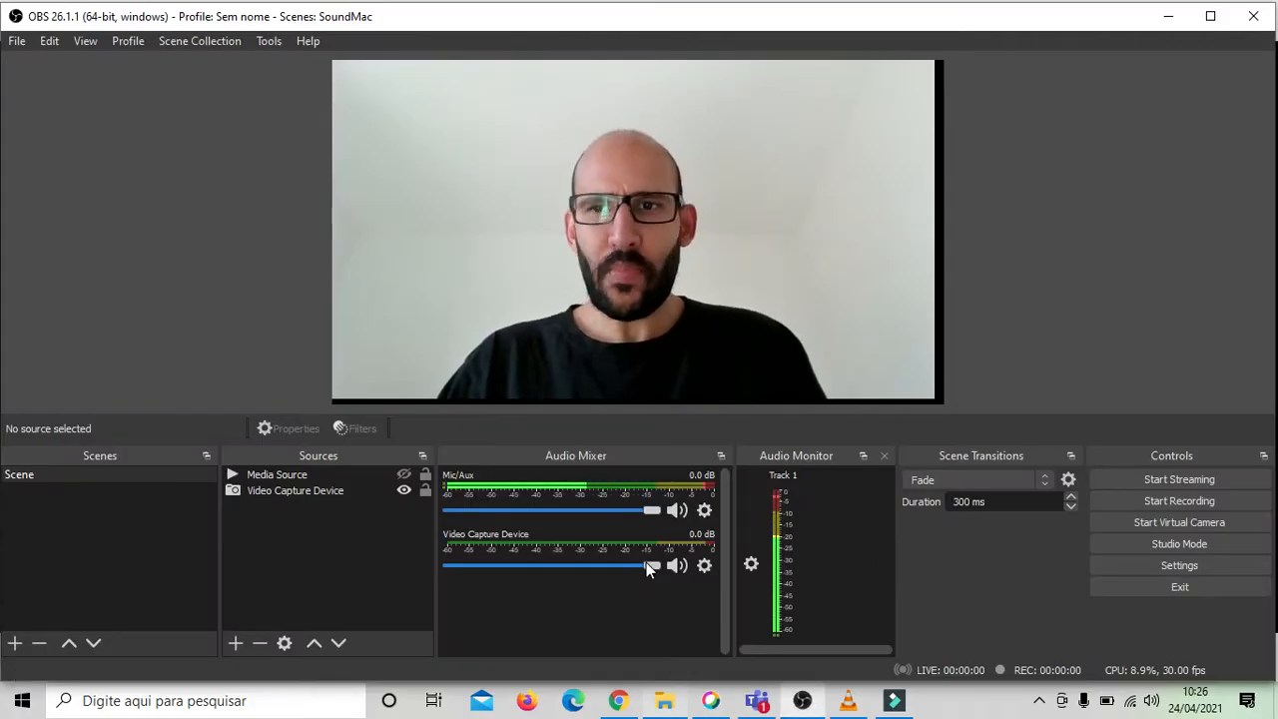
# In the OBS audio settings, keep Desktop Audio disabled and select Grupo de microfones (Realtek(R) Audio) for Mic/Auxiliary Audio.
pyautogui.click(1149, 565)
pyautogui.click(250, 210)
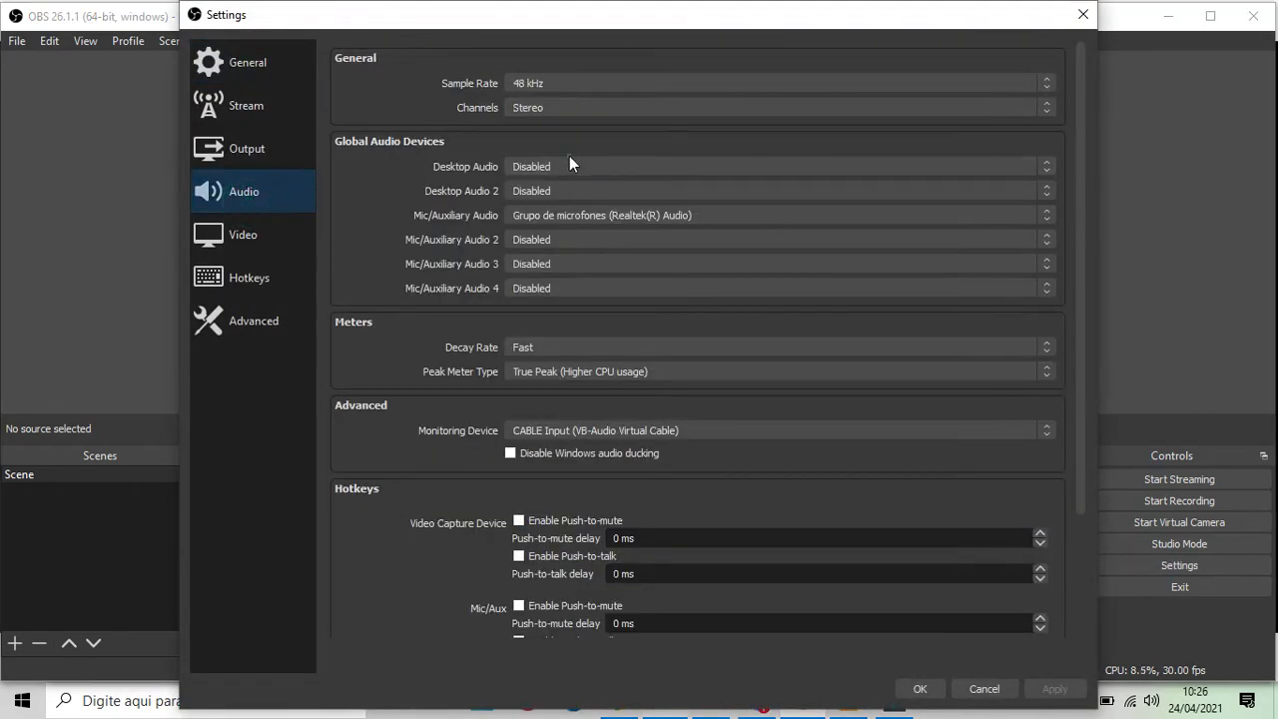
pyautogui.click(569, 160)
pyautogui.click(569, 163)
pyautogui.click(569, 165)
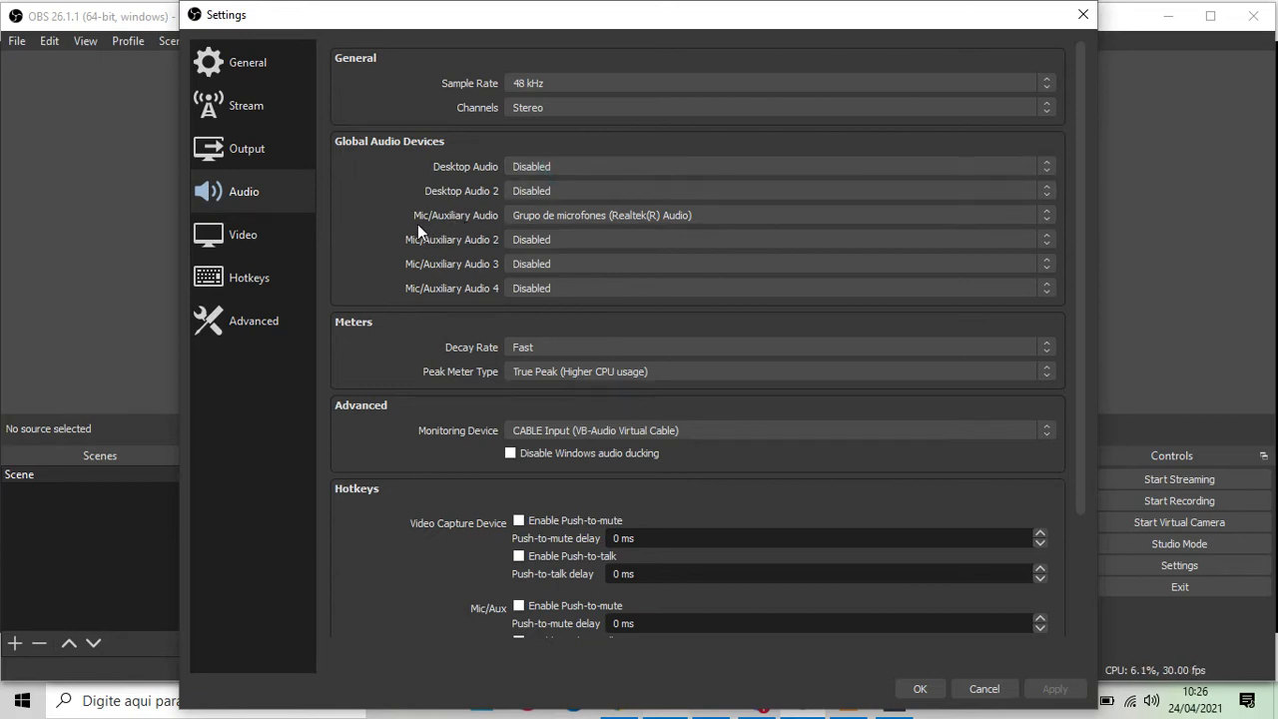
pyautogui.click(560, 221)
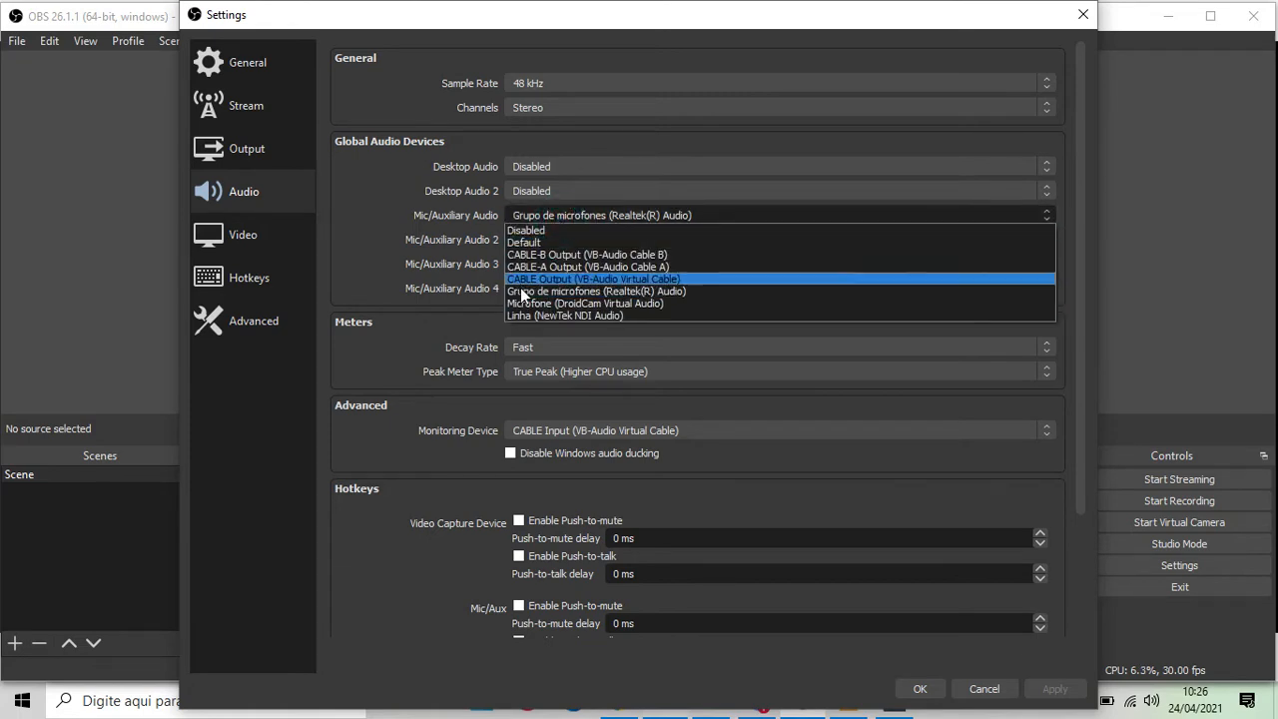
pyautogui.click(521, 291)
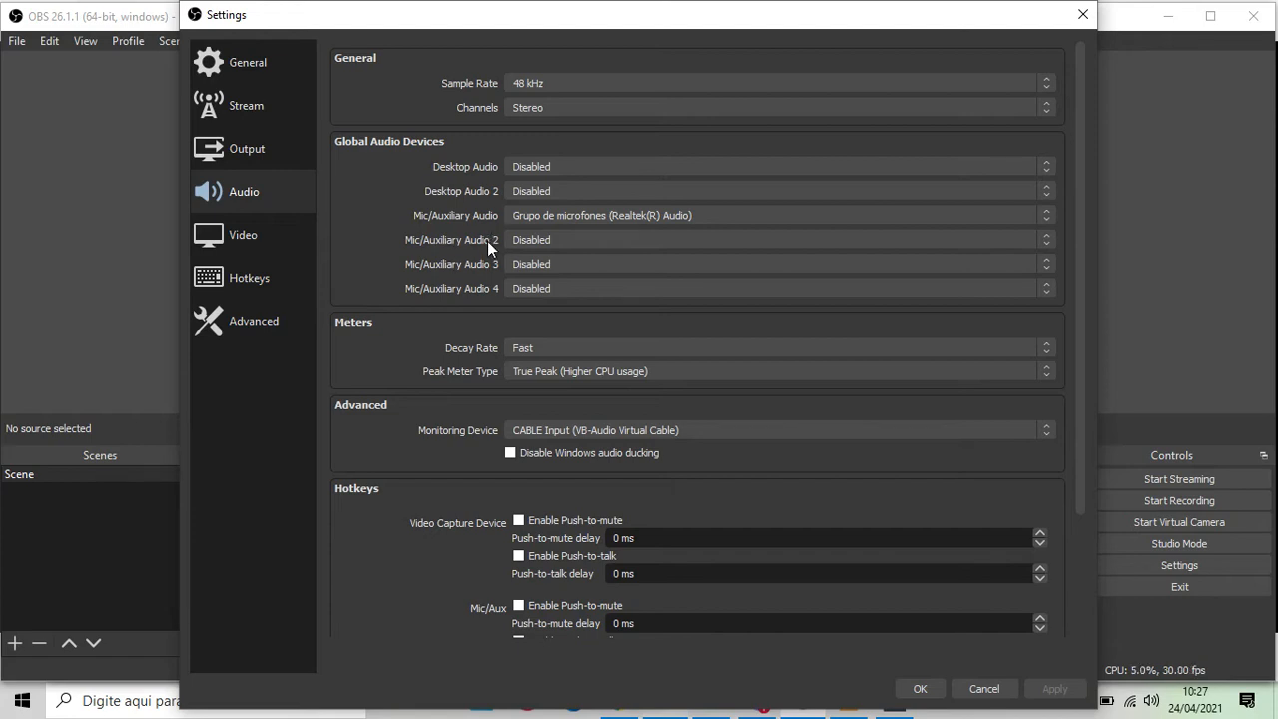
# Set Mic/Auxiliary Audio 2 to CABLE-B Output (VB-Audio Cable B), then close the settings and save the changes.
pyautogui.click(532, 240)
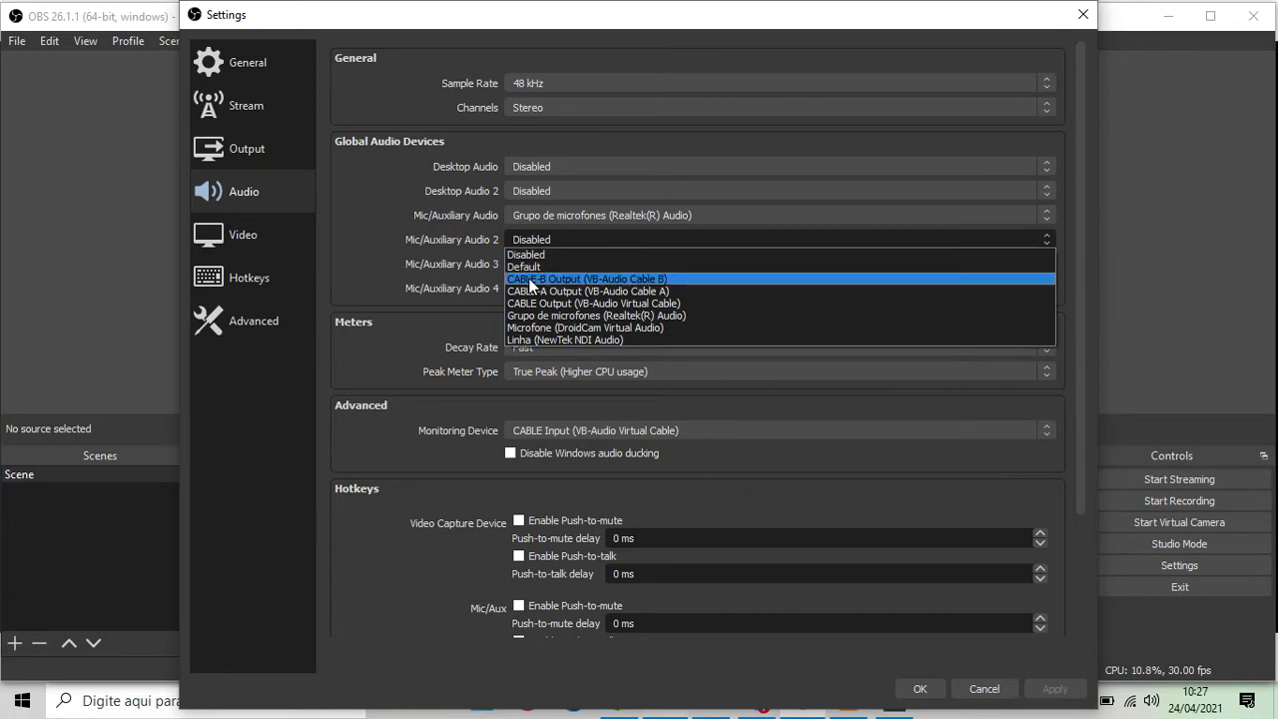
pyautogui.click(529, 281)
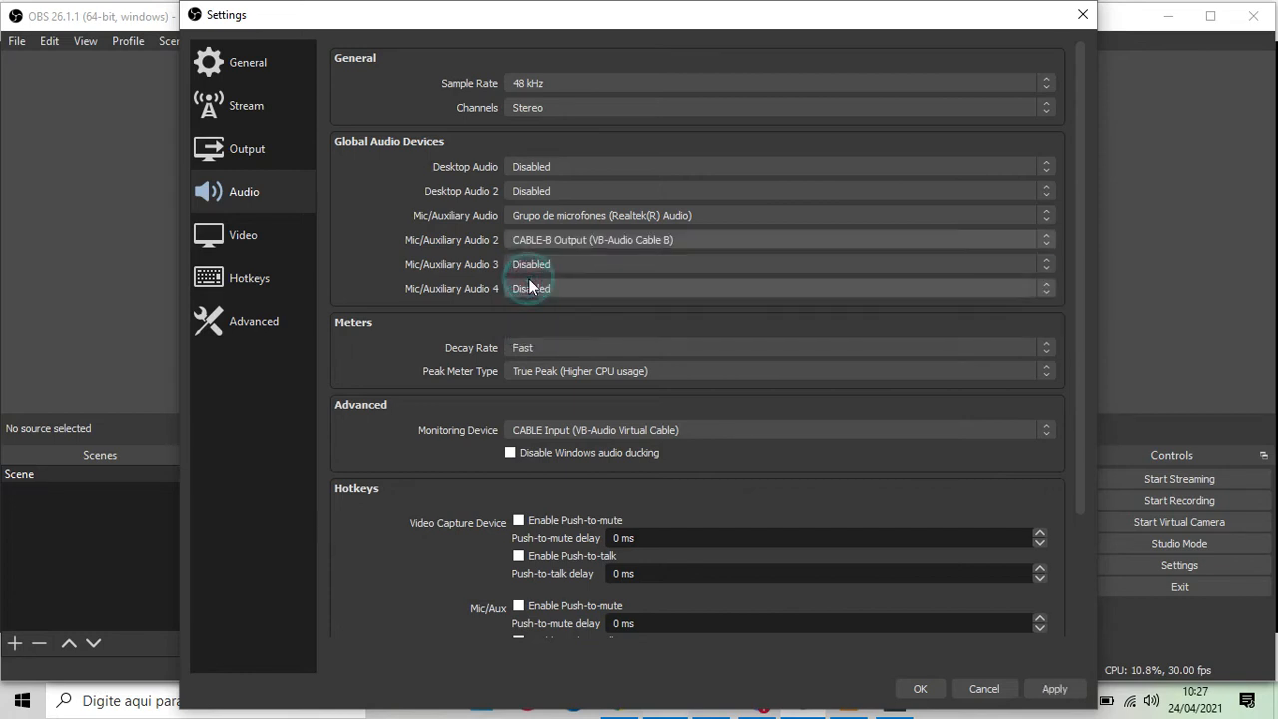
pyautogui.click(1084, 17)
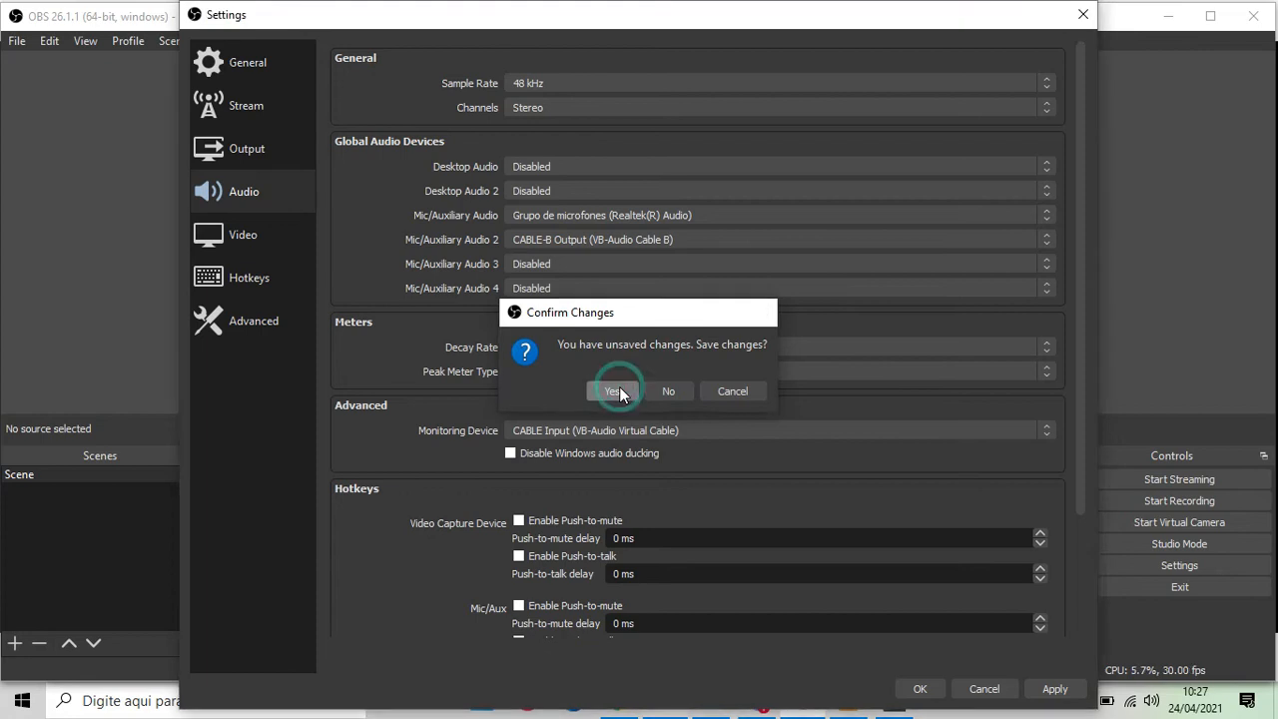
pyautogui.click(618, 391)
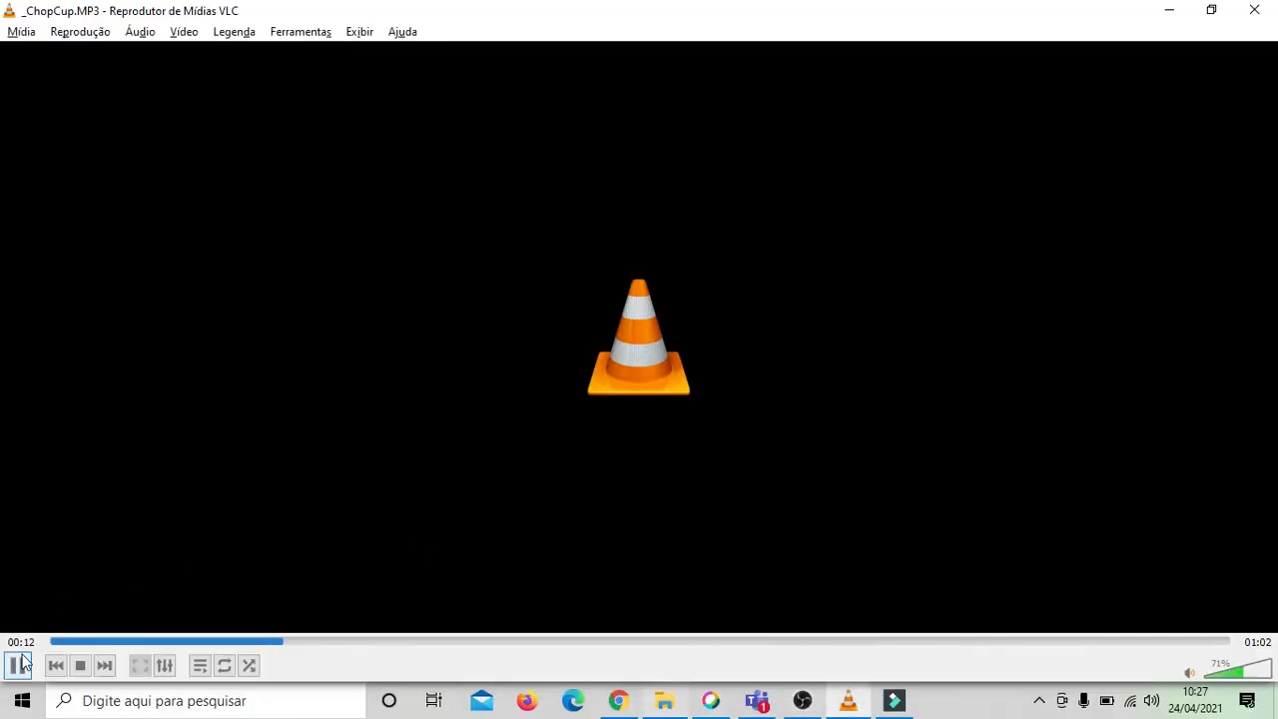
# Pause the test playback of _ChopCup.MP3 in VLC and return to the OBS audio mixer.
pyautogui.click(22, 664)
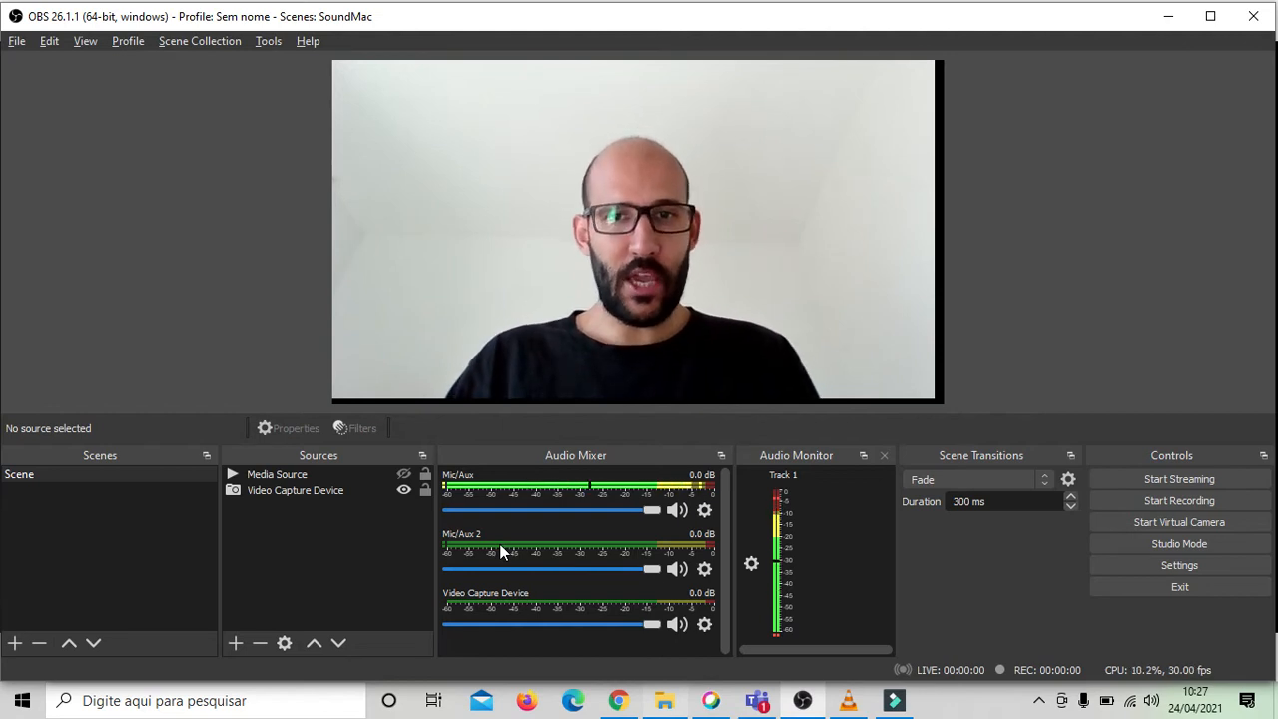
# In the advanced audio properties, set Audio Monitoring to Monitor and Output for both Mic/Aux and Mic/Aux 2, and close the dialog.
pyautogui.click(705, 510)
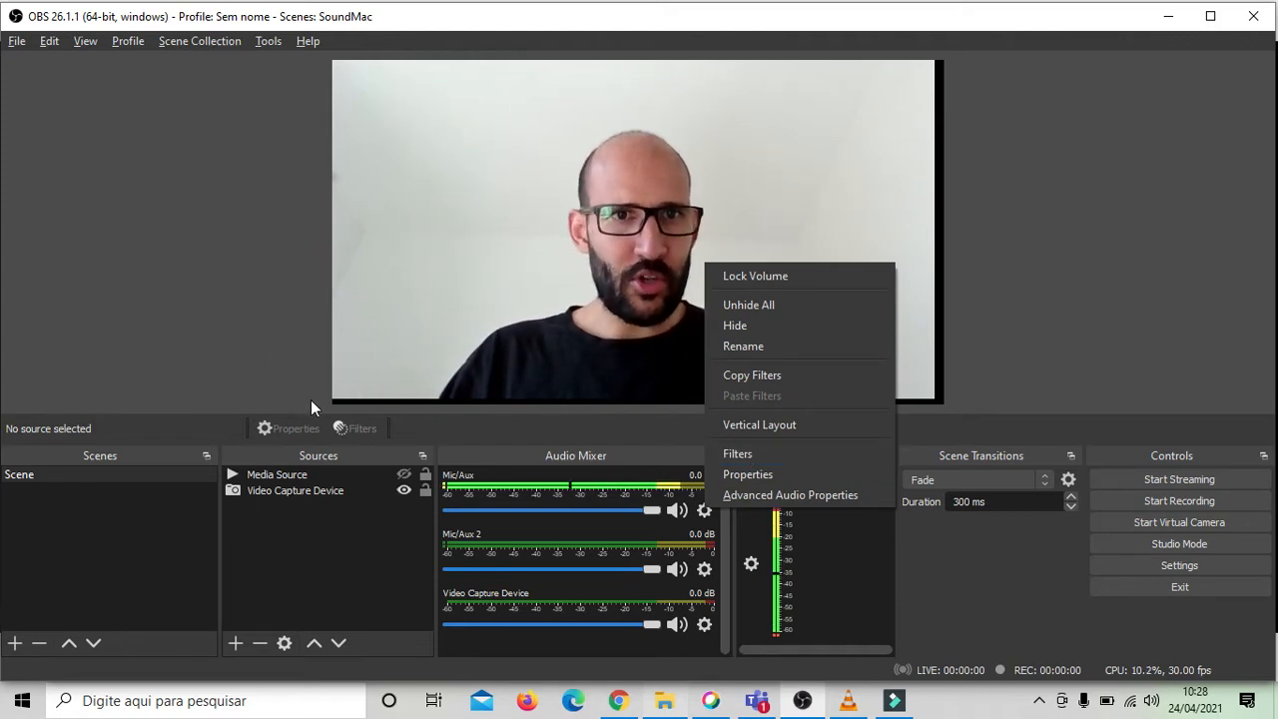
pyautogui.click(275, 352)
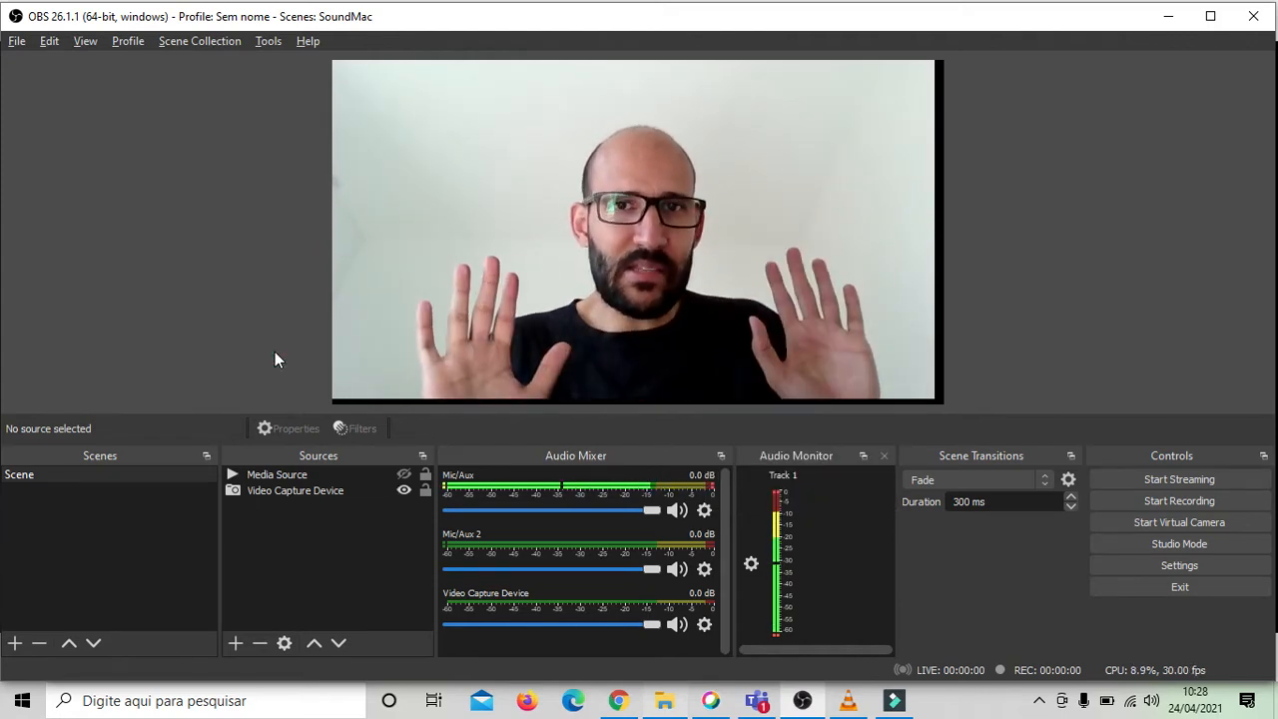
pyautogui.click(705, 511)
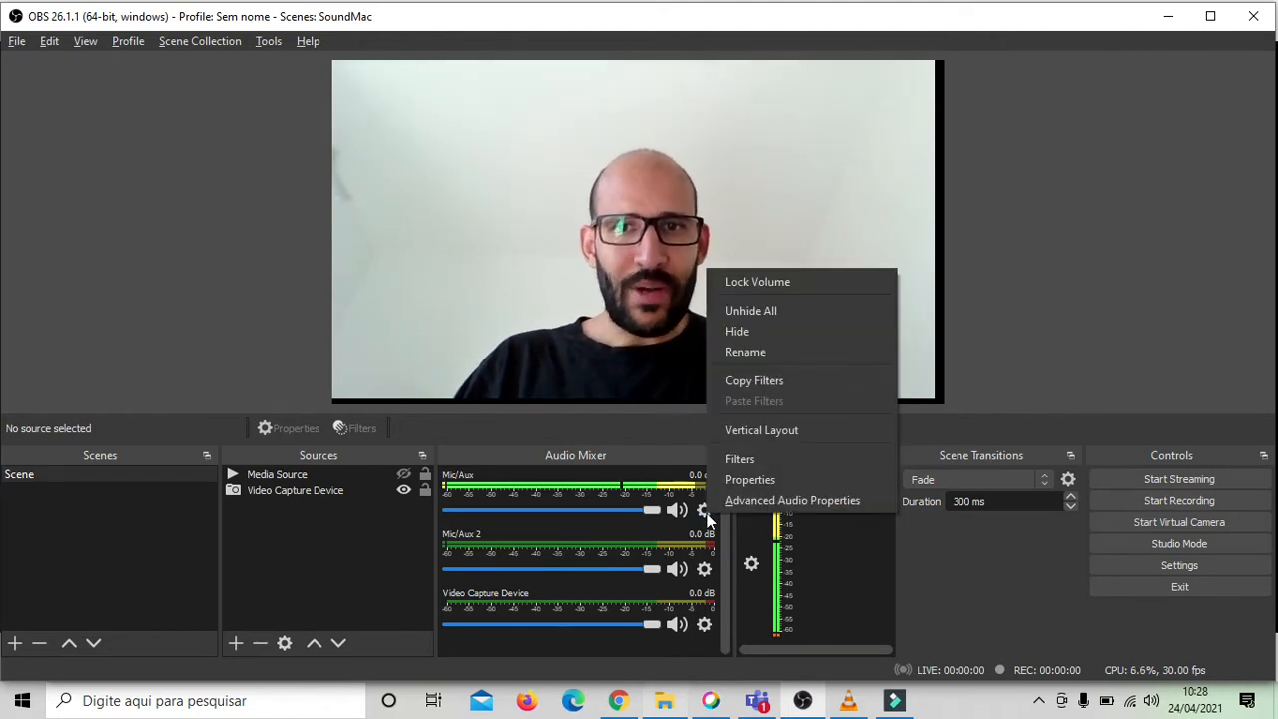
pyautogui.click(741, 499)
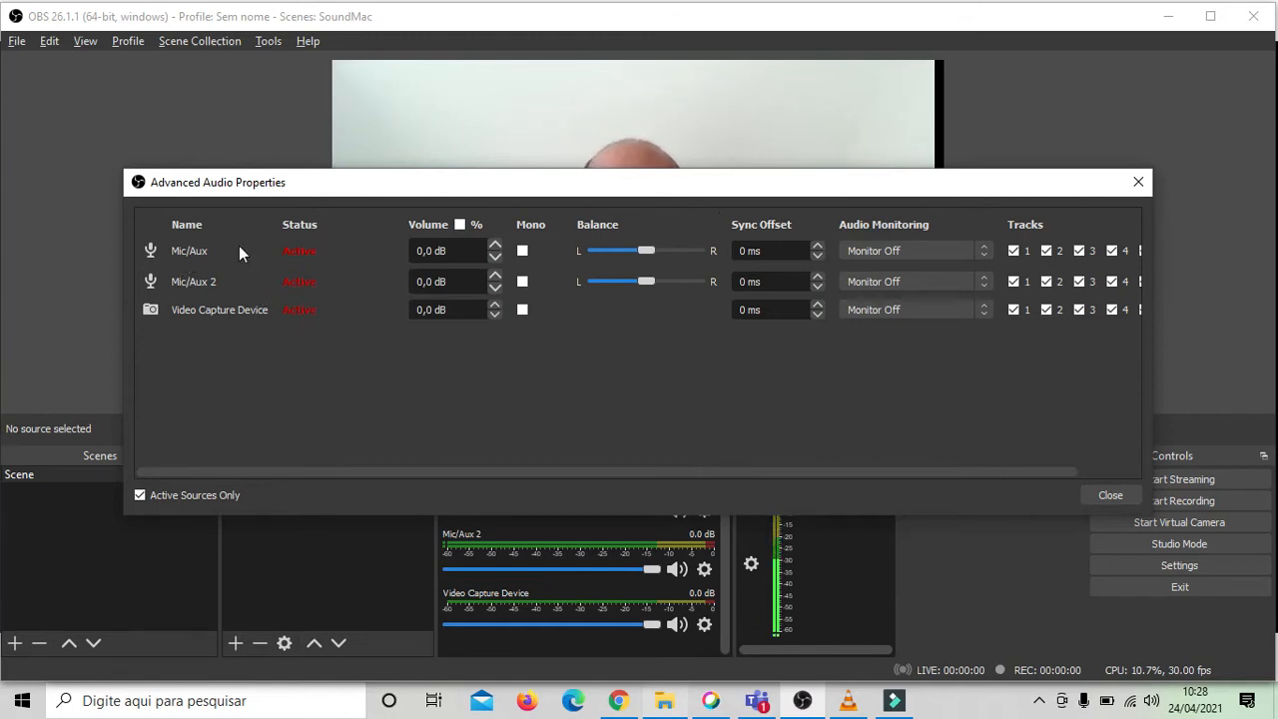
pyautogui.click(882, 247)
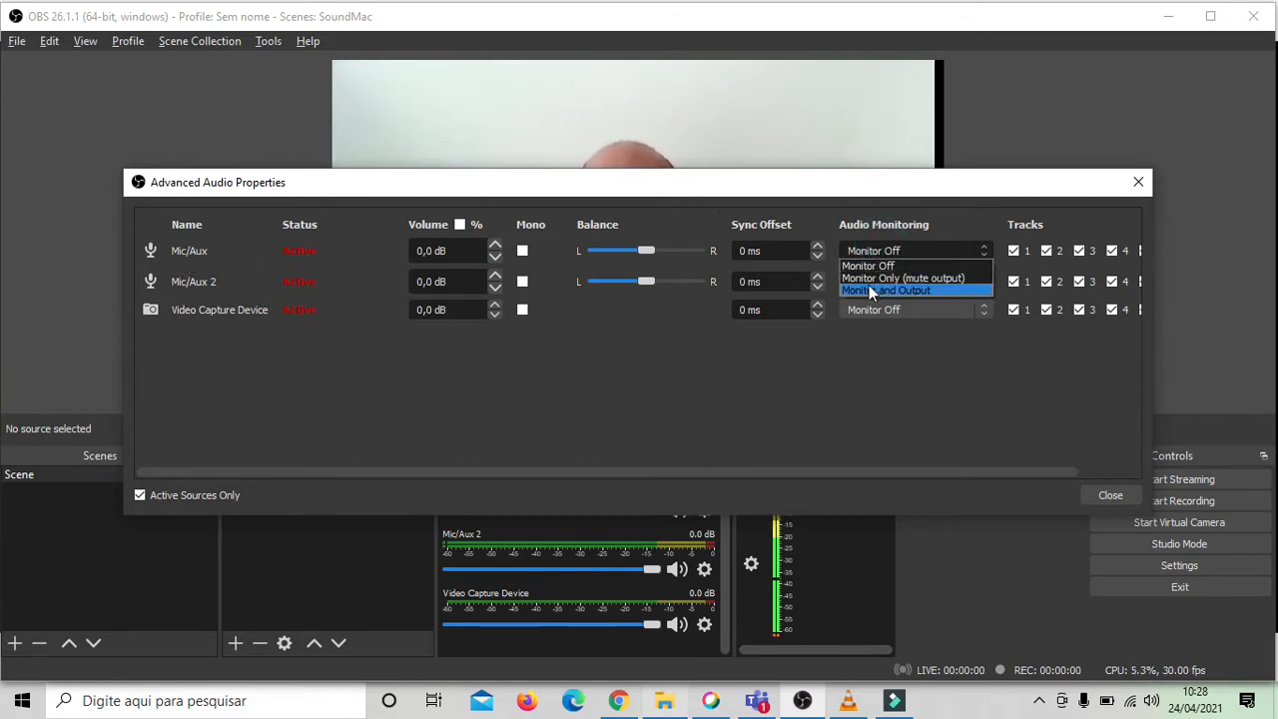
pyautogui.click(868, 285)
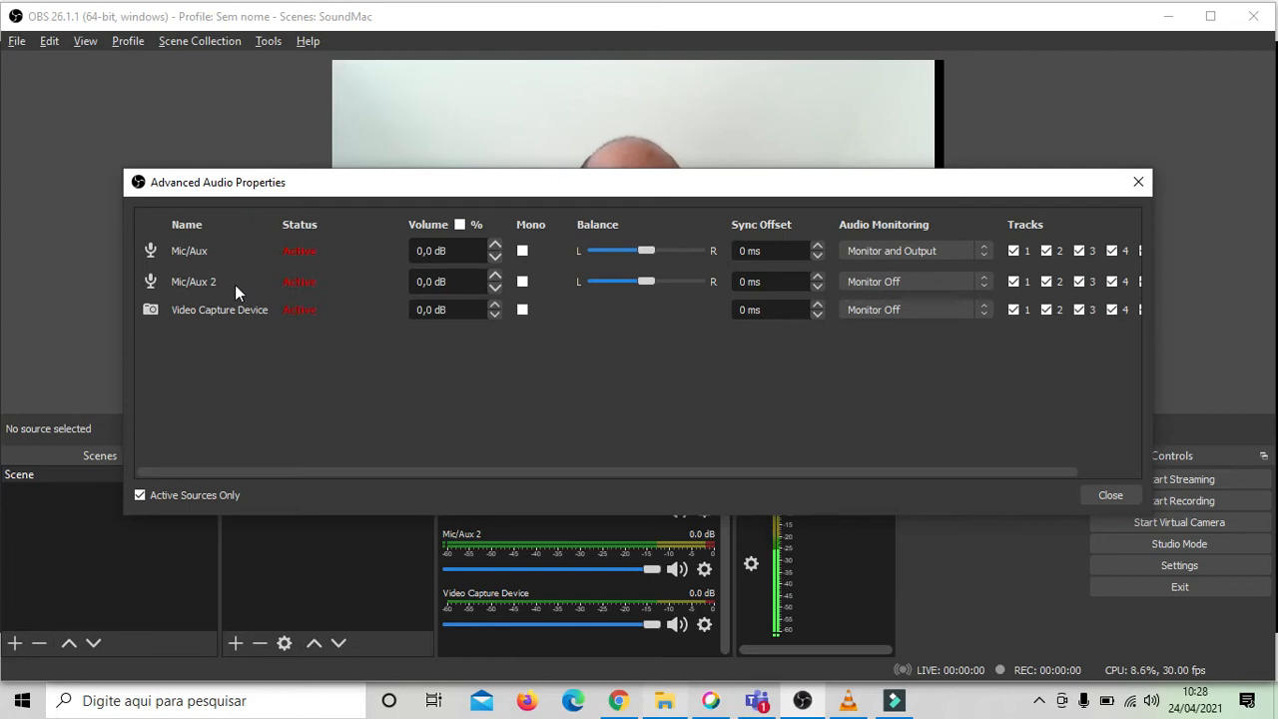
pyautogui.click(875, 281)
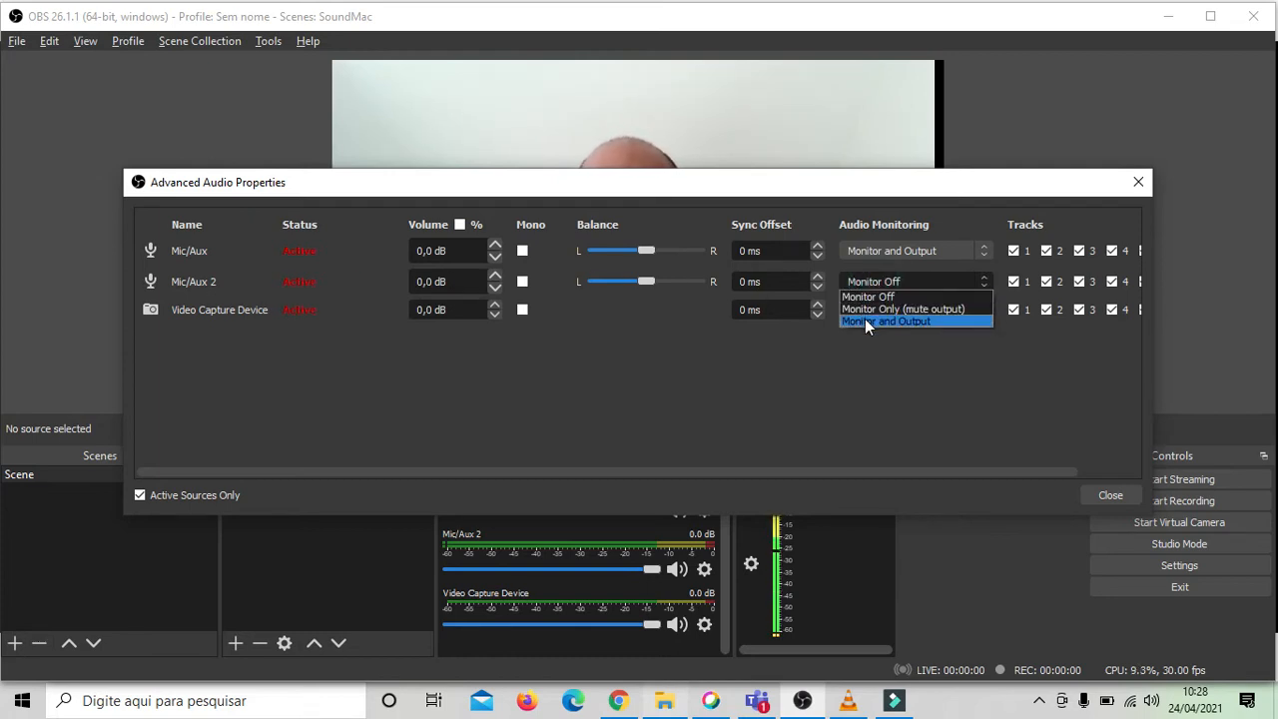
pyautogui.click(864, 318)
pyautogui.click(1138, 183)
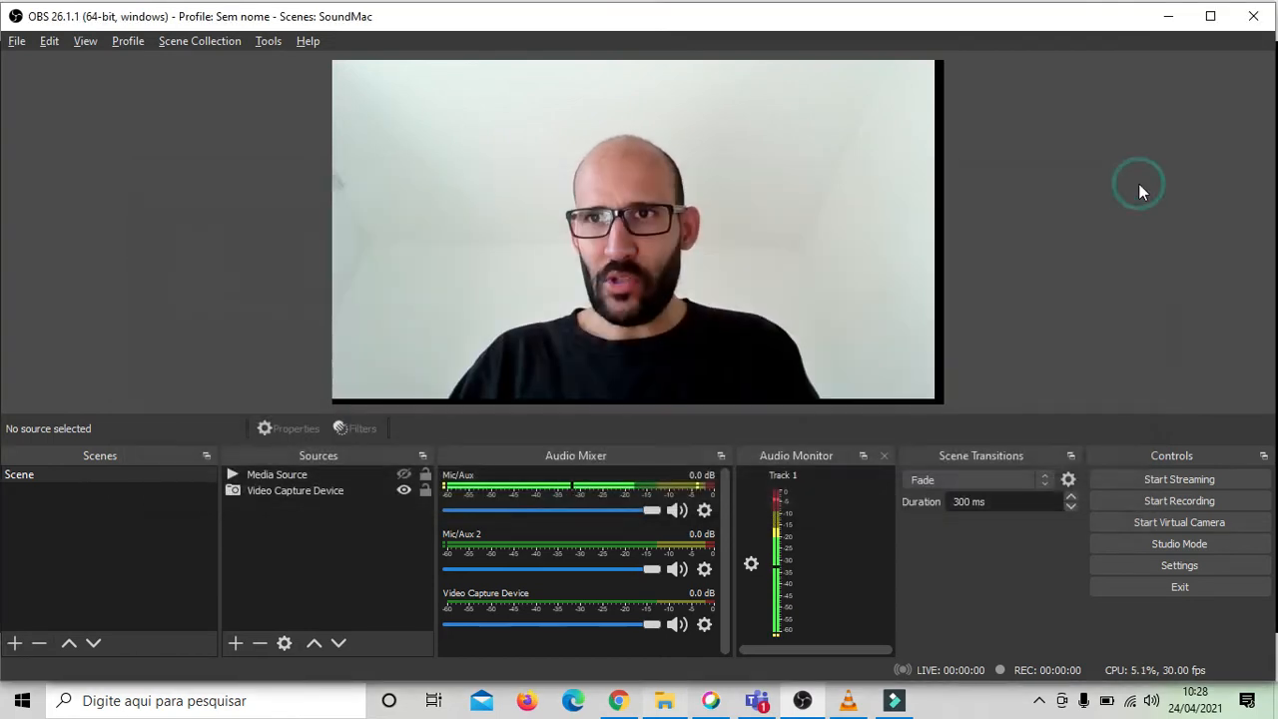
# In the audio settings, set the Monitoring Device to CABLE-A Input (VB-Audio Cable A), close the settings and save the changes.
pyautogui.click(1155, 573)
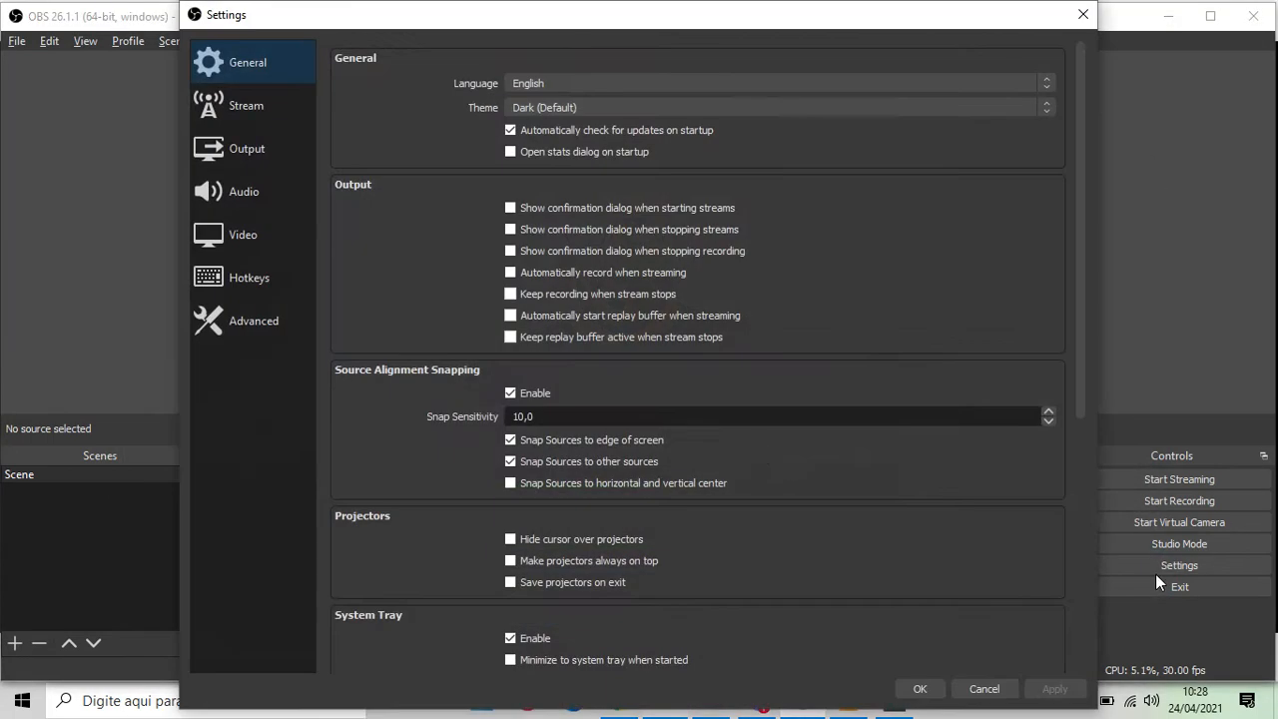
pyautogui.click(220, 198)
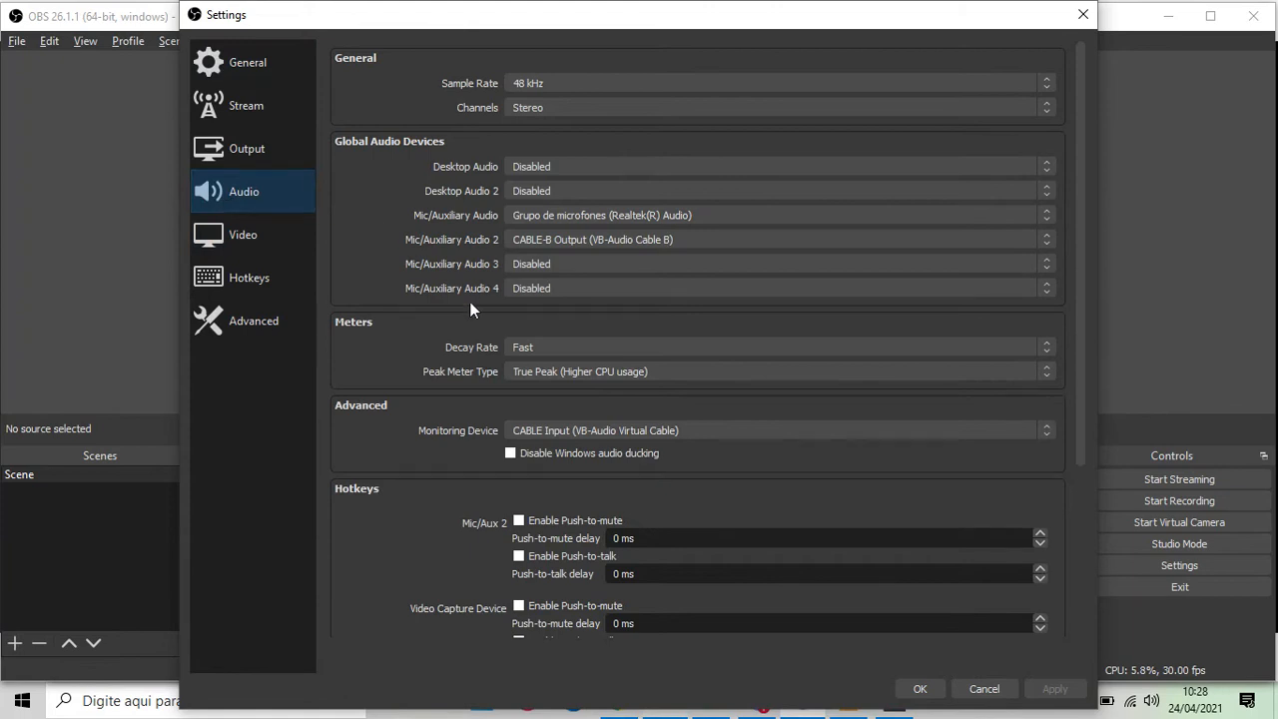
pyautogui.click(534, 433)
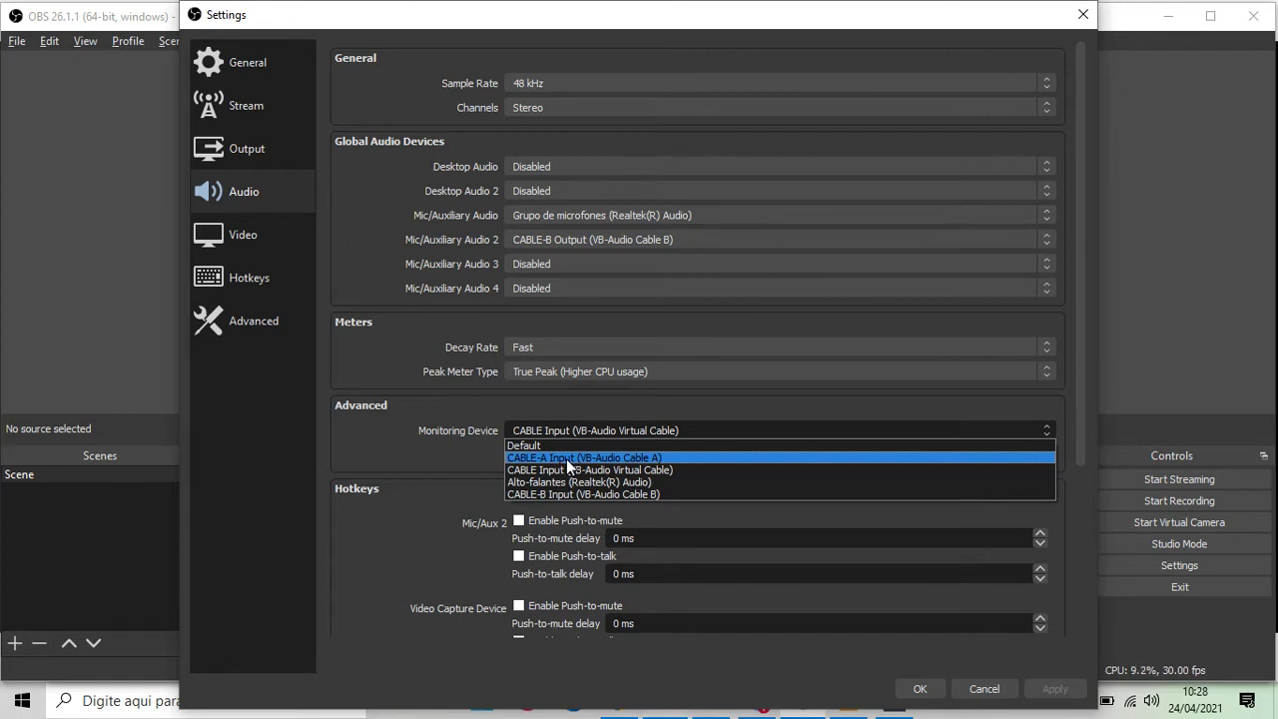
pyautogui.click(566, 458)
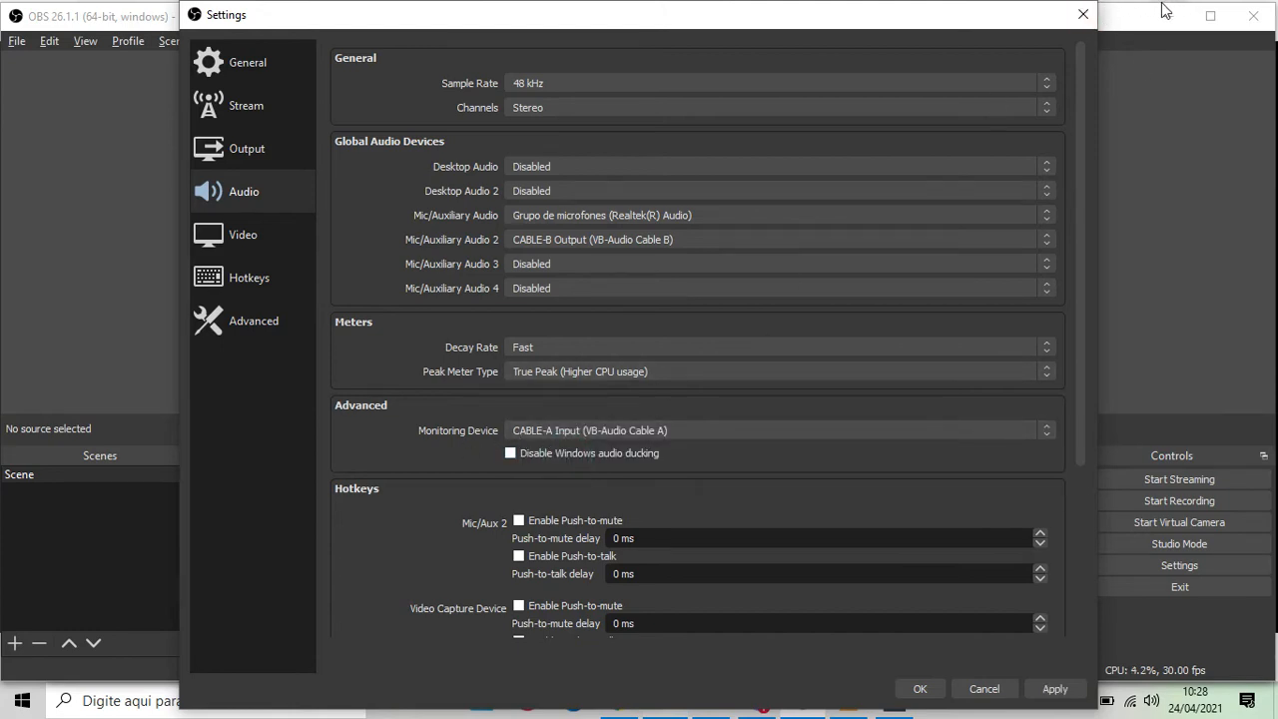
pyautogui.click(1083, 16)
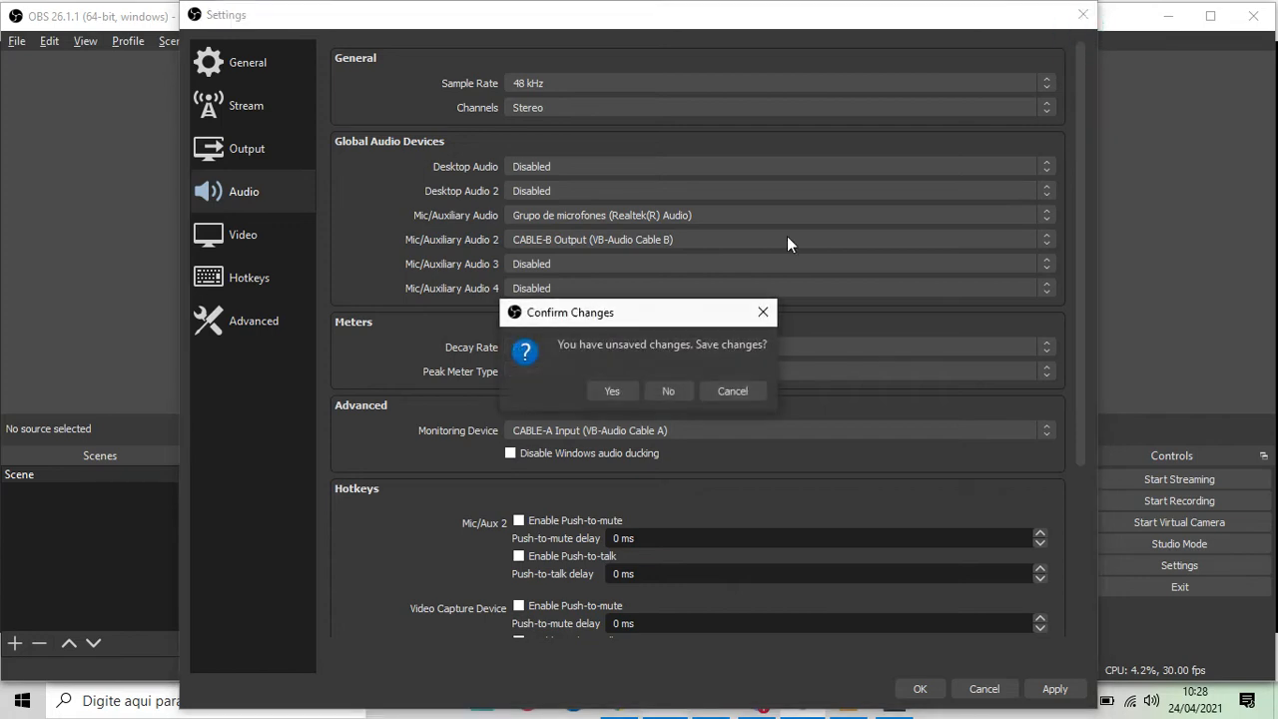
pyautogui.click(608, 393)
# Review the Audio Monitoring modes of Mic/Aux and Mic/Aux 2 in the advanced audio properties, without changing them.
pyautogui.click(704, 511)
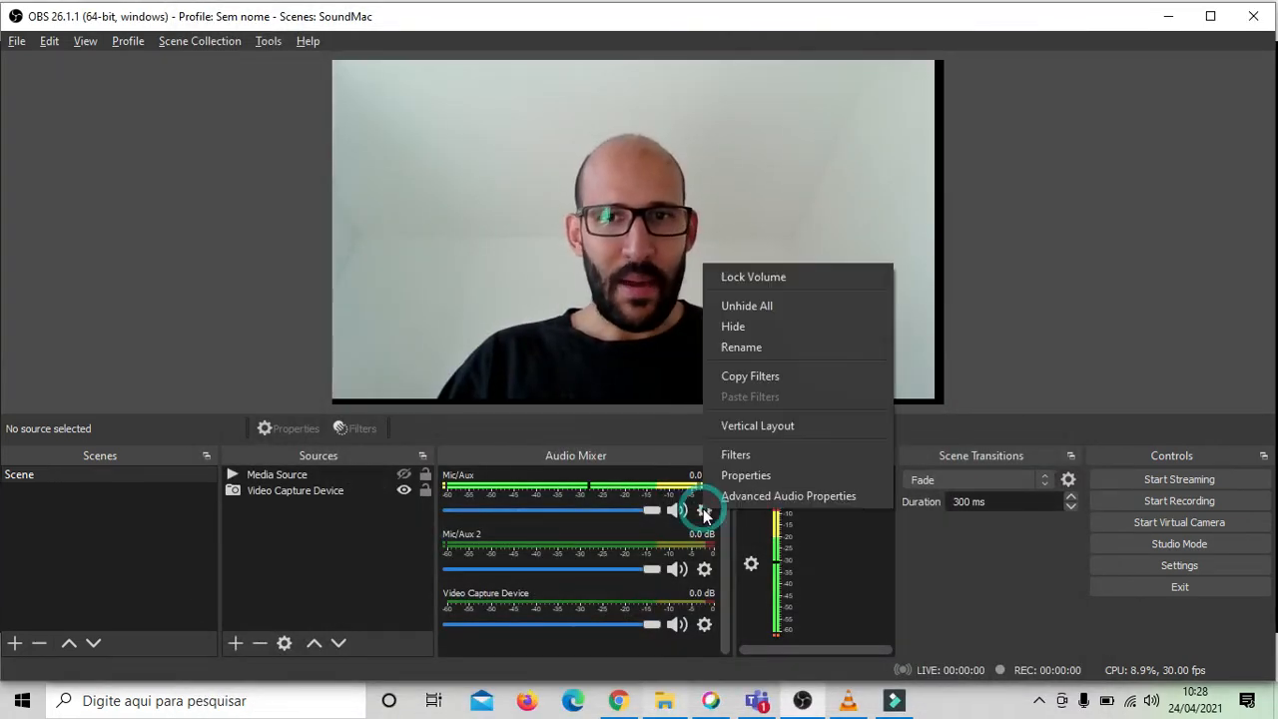
pyautogui.click(730, 495)
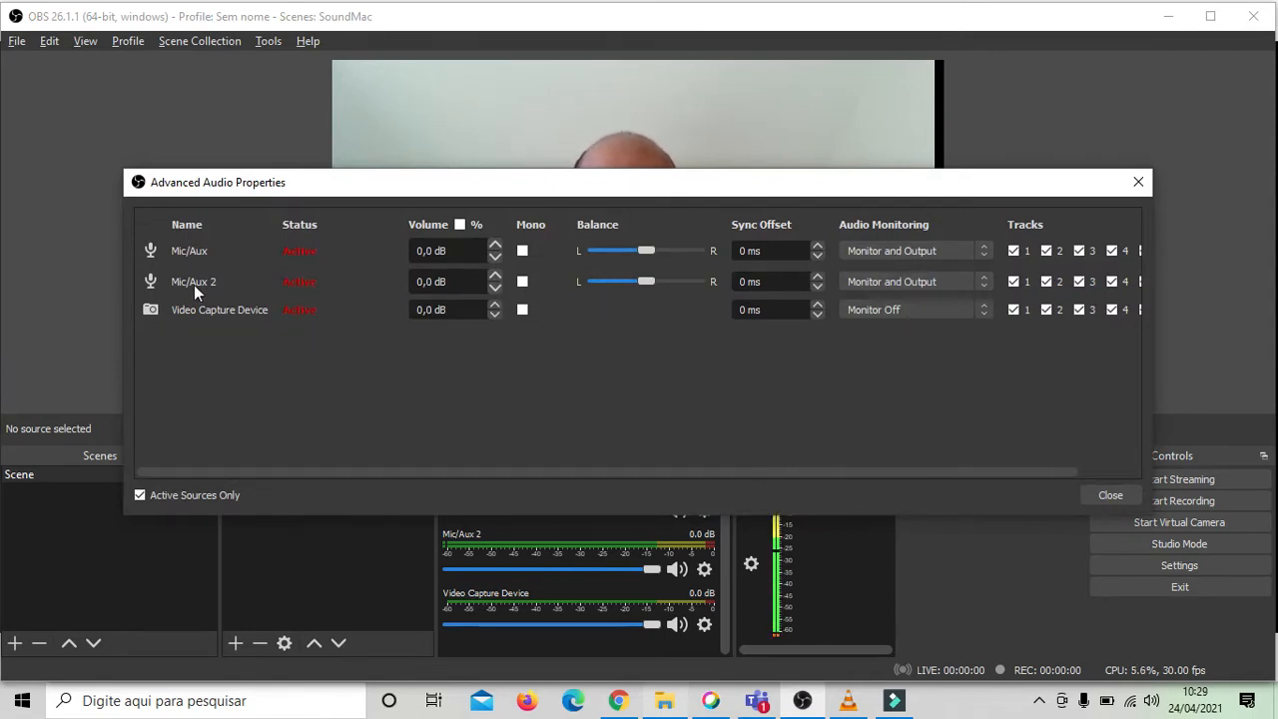
pyautogui.click(885, 281)
pyautogui.click(887, 284)
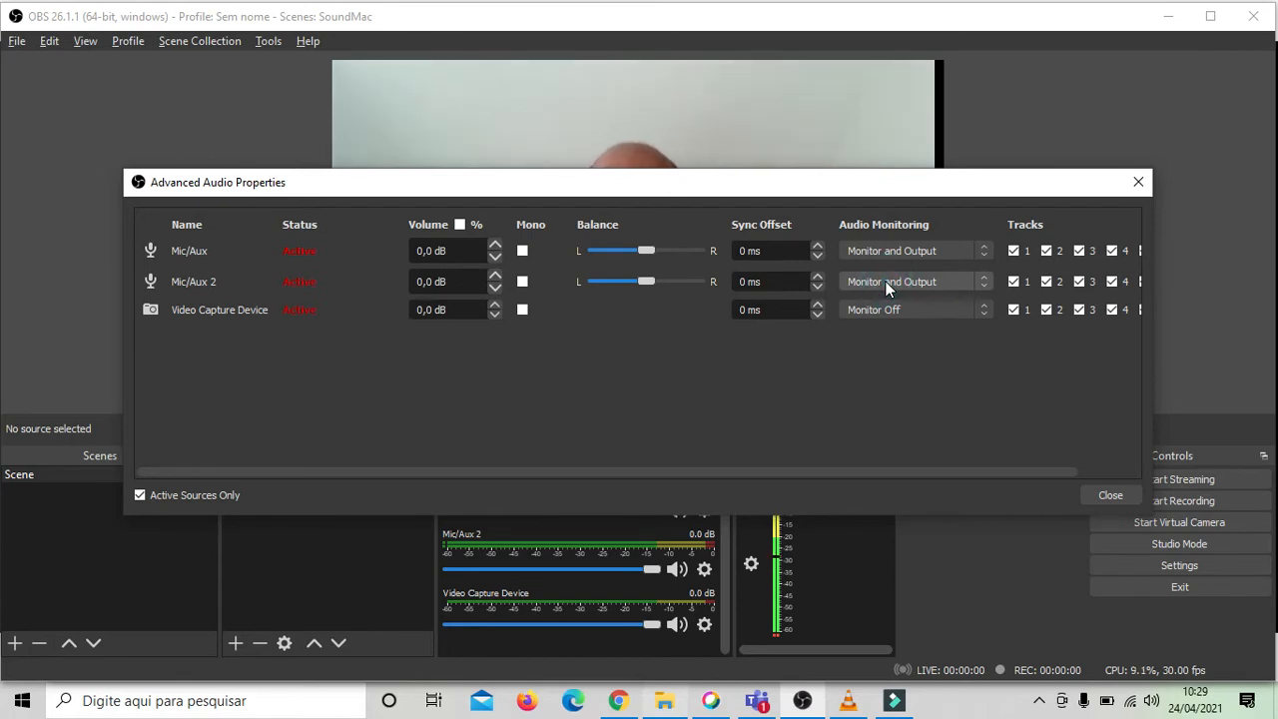
pyautogui.click(1135, 183)
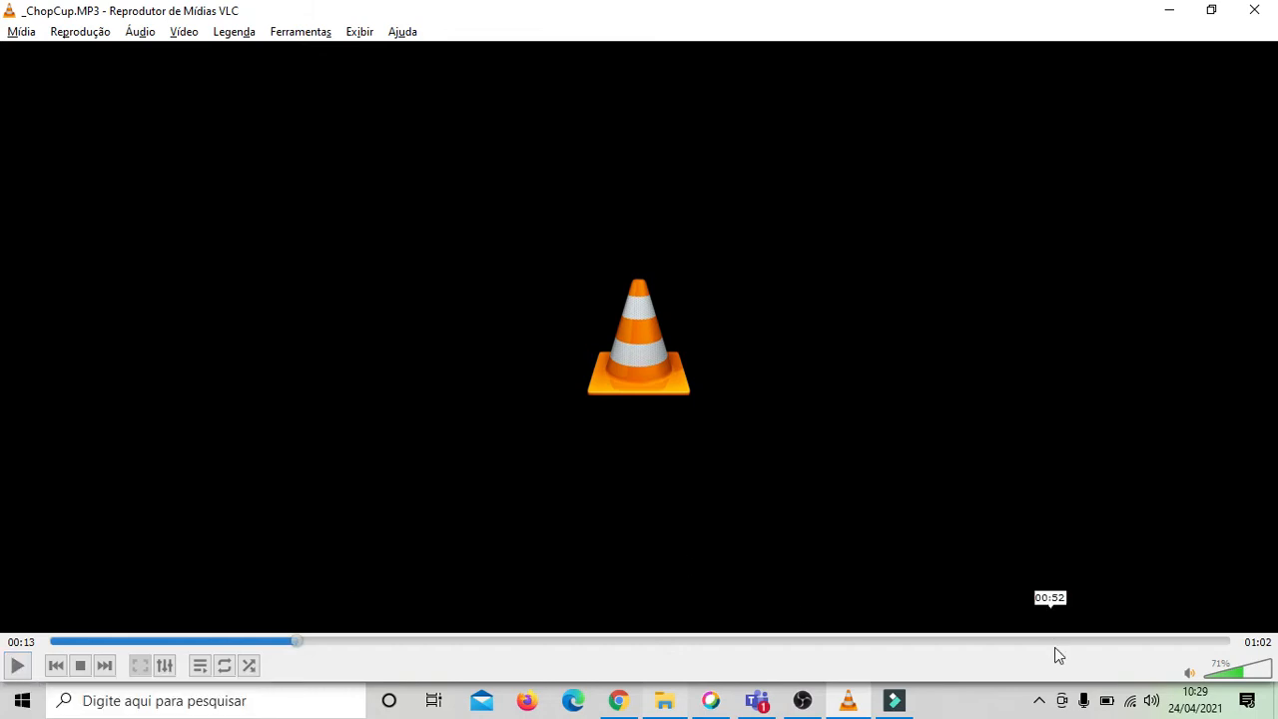
# Check the Windows playback device from VLC, start playing _ChopCup.MP3 and return to the OBS Studio audio mixer.
pyautogui.click(1151, 702)
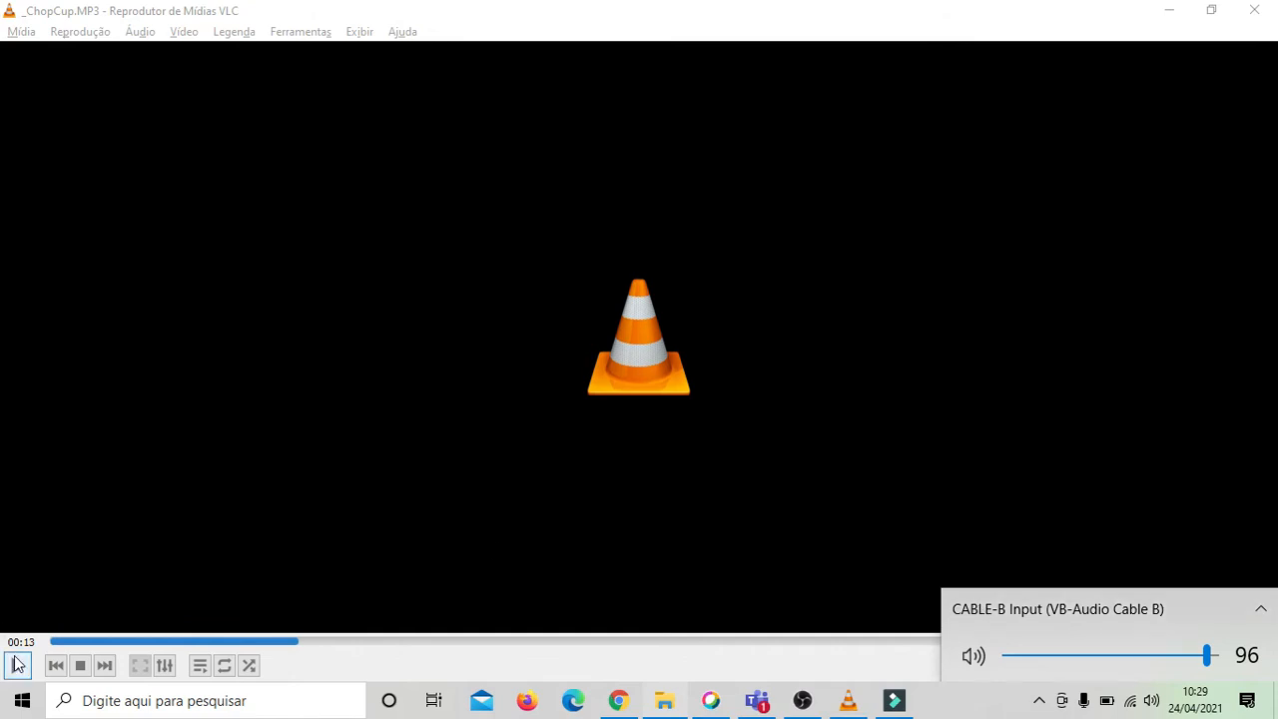
pyautogui.click(17, 664)
pyautogui.hotkey('alt', 'Tab')
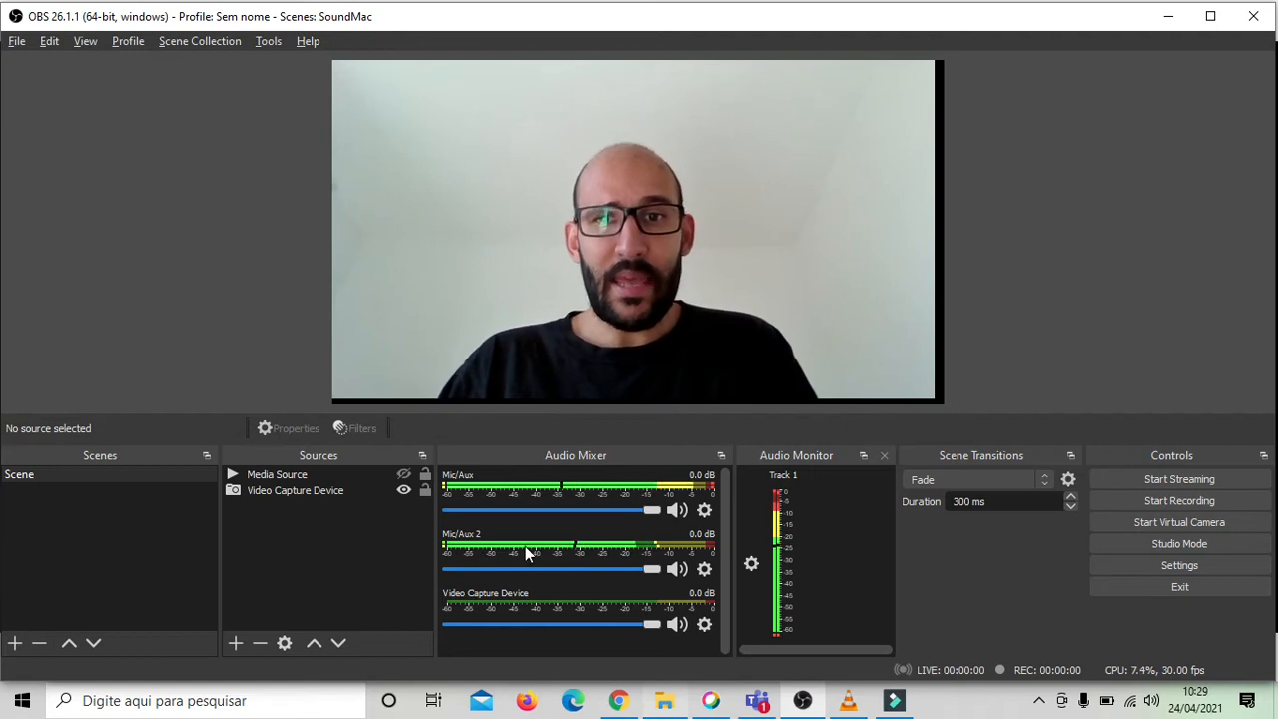
# Check the monitoring mode of Mic/Aux 2 in the advanced audio properties, close them and pause _ChopCup.MP3 in VLC.
pyautogui.click(704, 571)
pyautogui.click(753, 561)
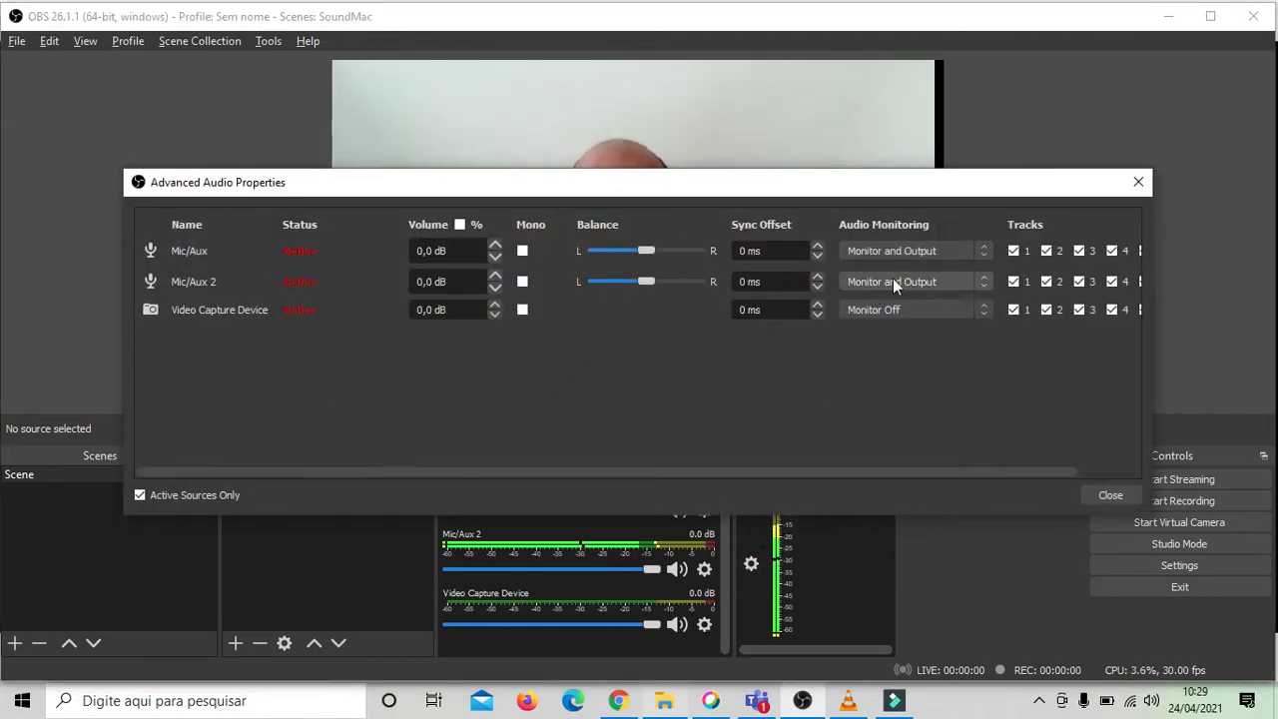
pyautogui.click(1138, 182)
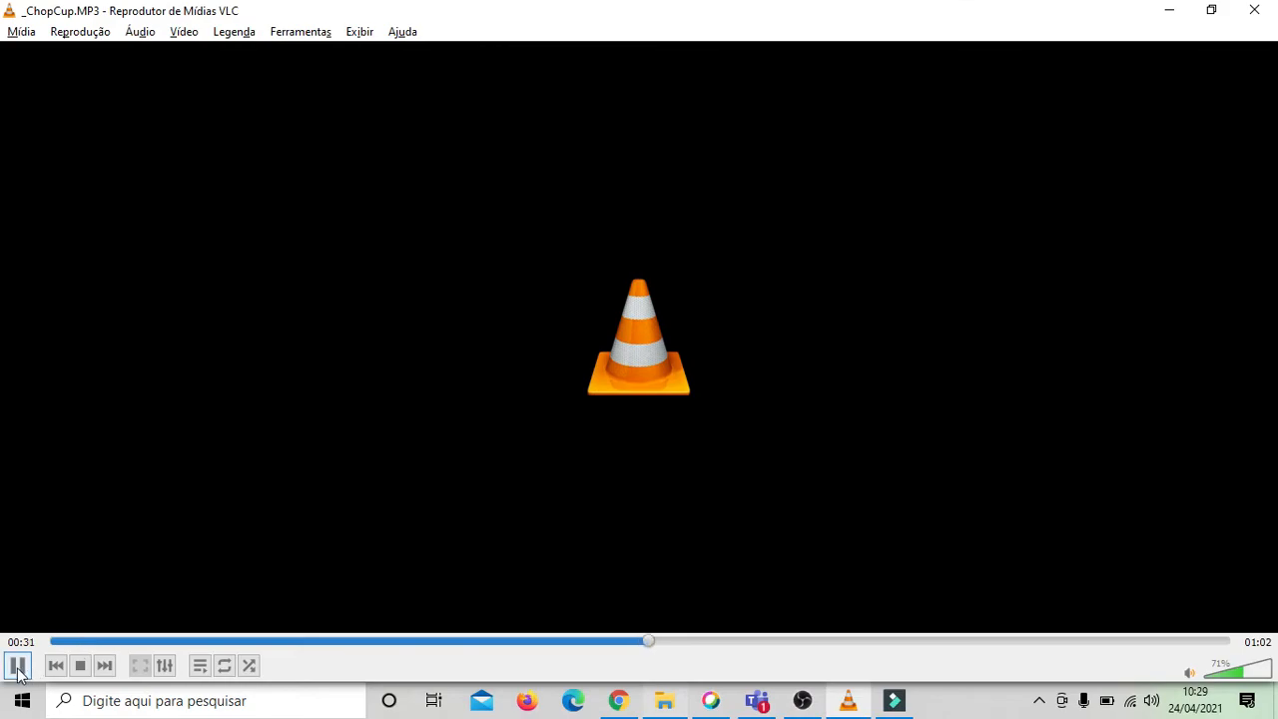
pyautogui.click(22, 664)
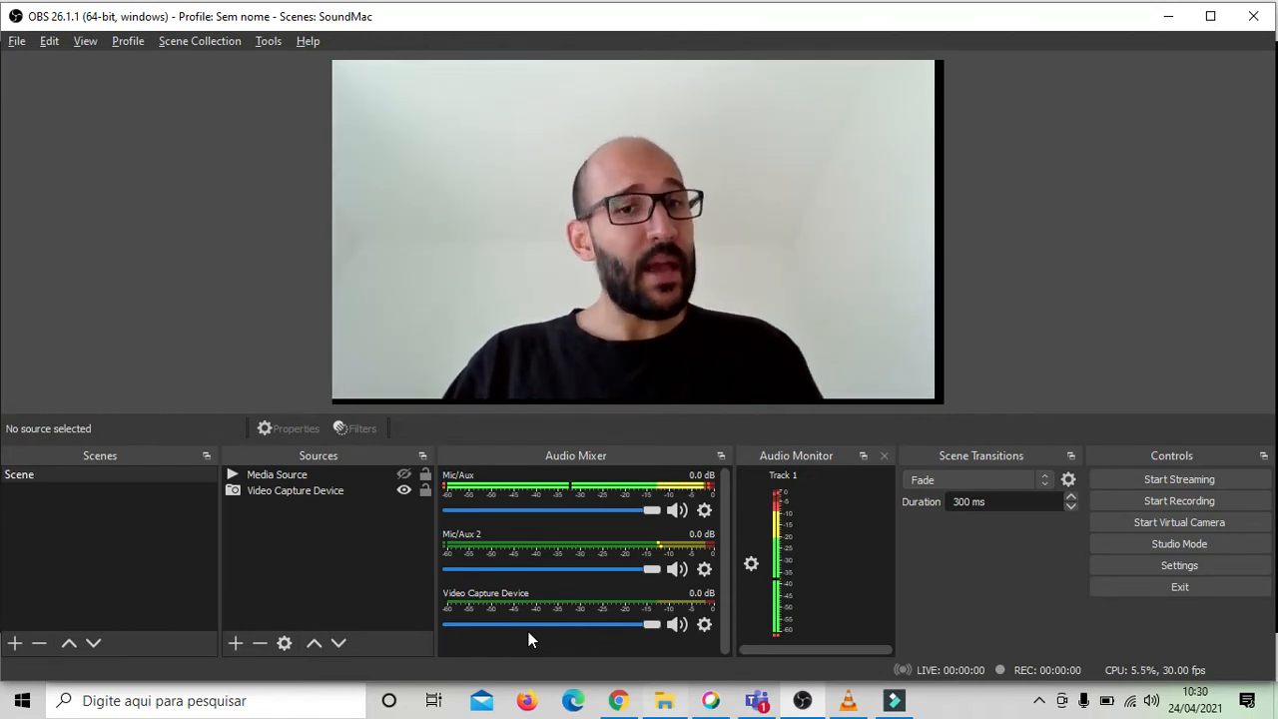
# Make the Media Source visible in the scene, select it and pause its playback.
pyautogui.click(403, 474)
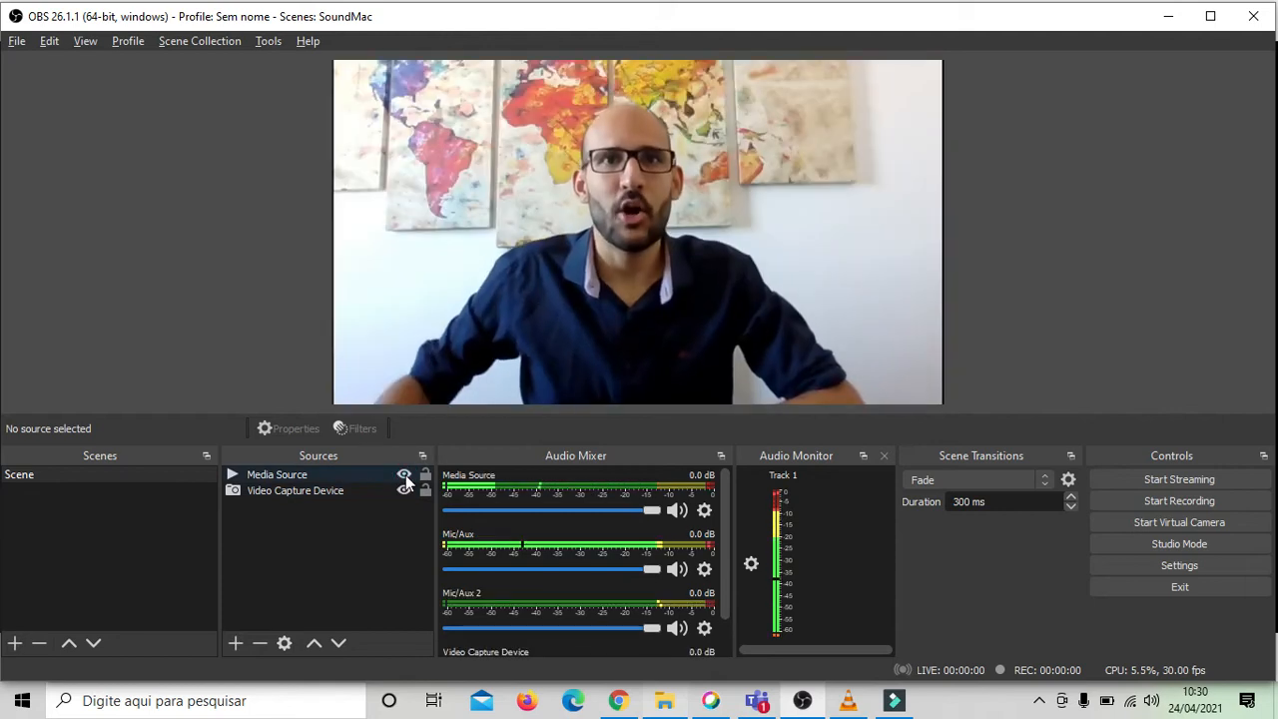
pyautogui.click(323, 474)
pyautogui.click(404, 431)
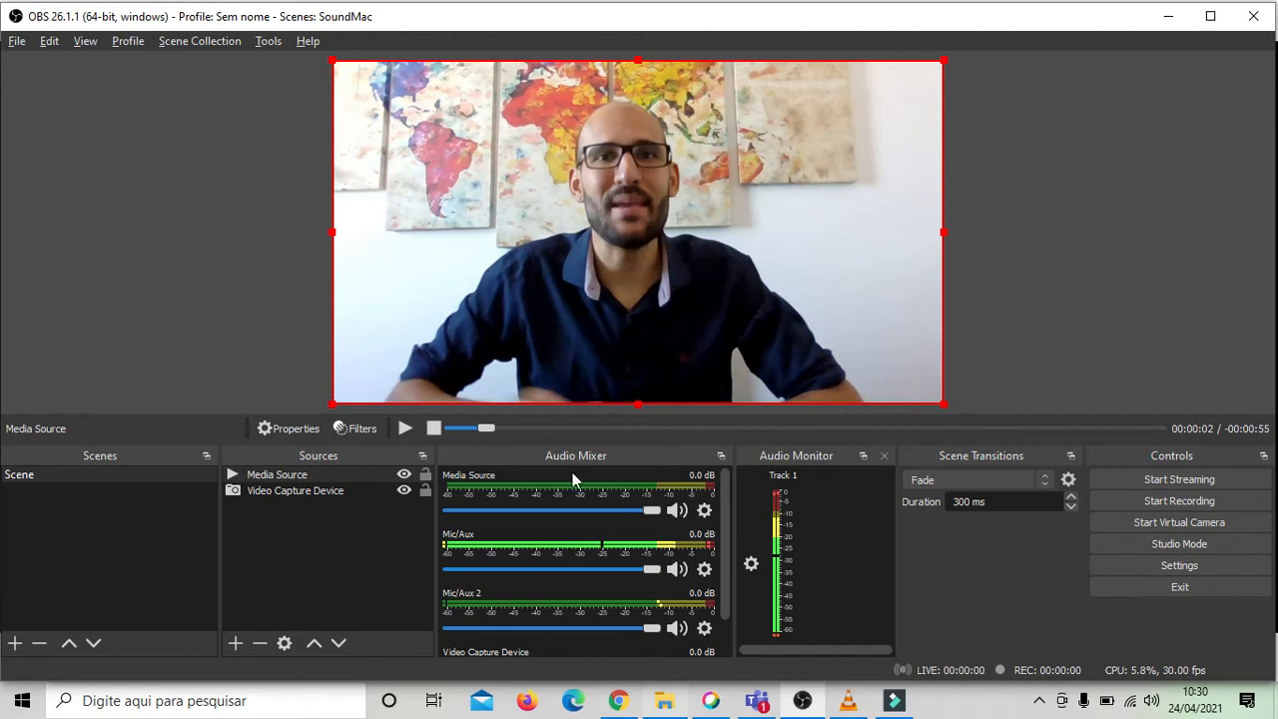
# Set the Media Source's Audio Monitoring to Monitor and Output, close the advanced audio properties and hide the source again.
pyautogui.click(704, 512)
pyautogui.click(739, 501)
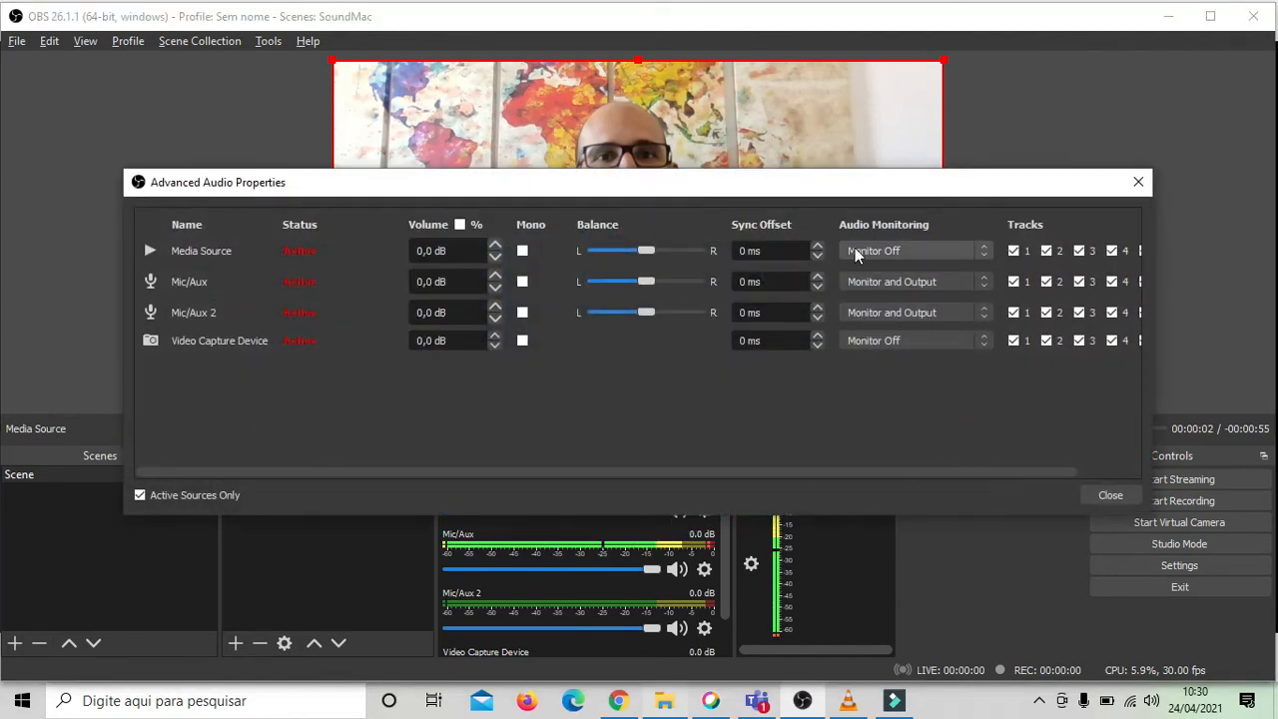
pyautogui.click(851, 250)
pyautogui.click(856, 290)
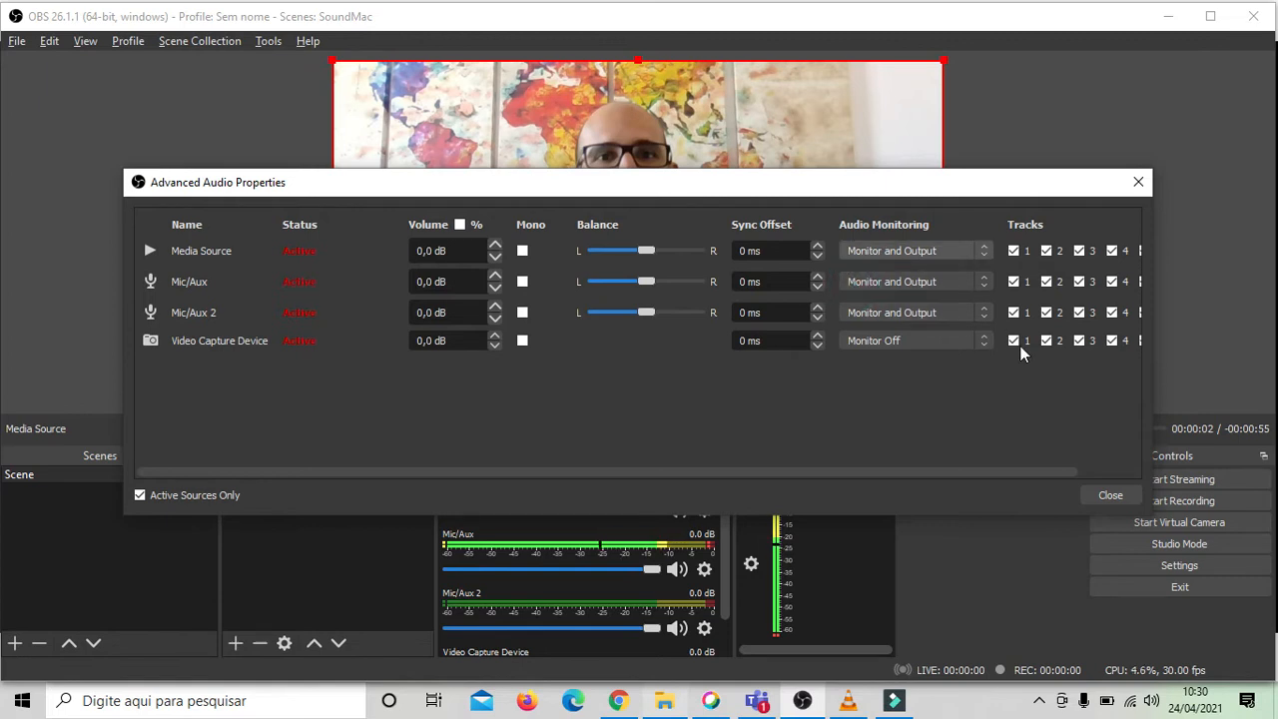
pyautogui.click(1103, 495)
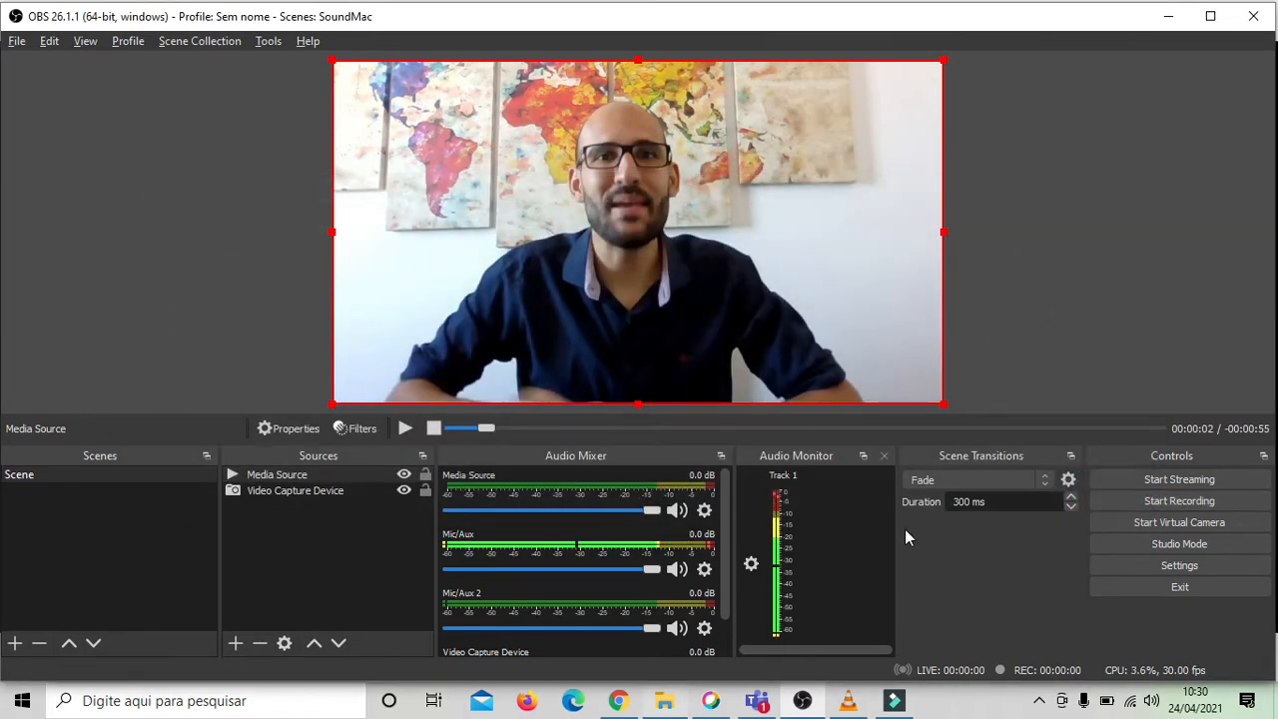
pyautogui.click(404, 476)
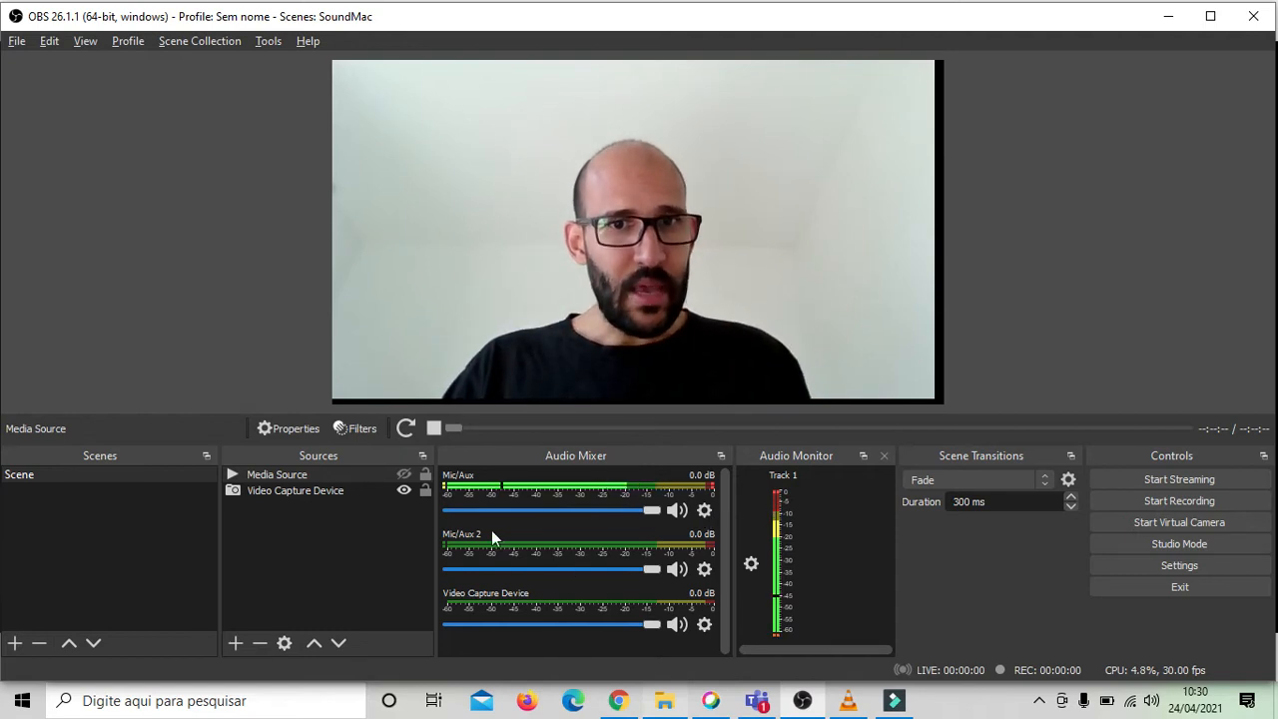
# Add an Audio Monitor filter to Mic/Aux 2, keeping the suggested name, and set its device to Alto-falantes (Realtek(R) Audio).
pyautogui.click(704, 567)
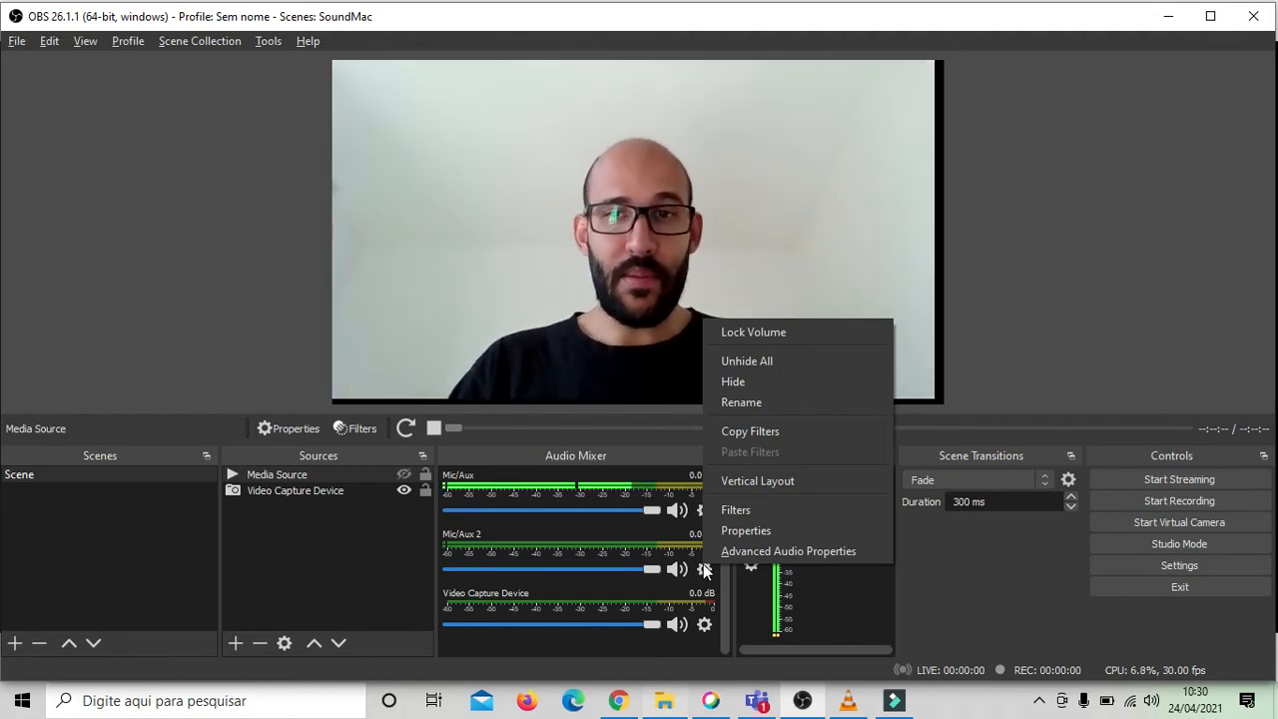
pyautogui.click(751, 513)
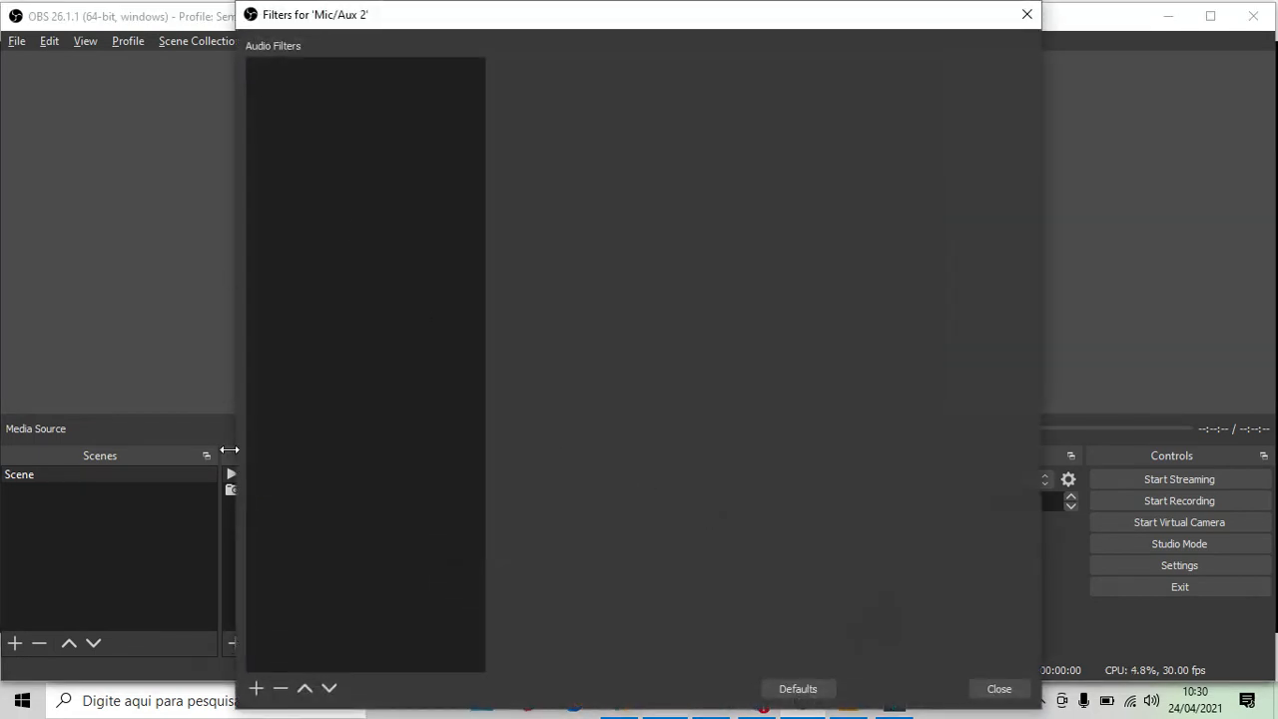
pyautogui.click(257, 687)
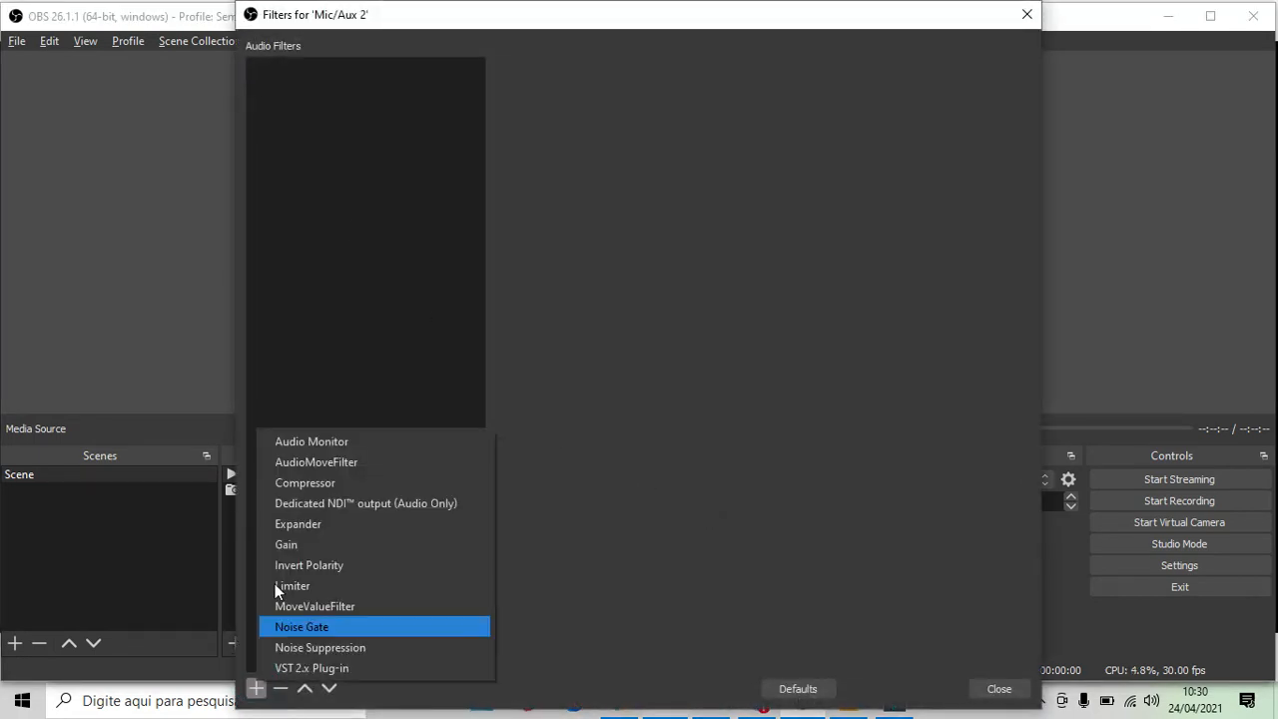
pyautogui.click(316, 443)
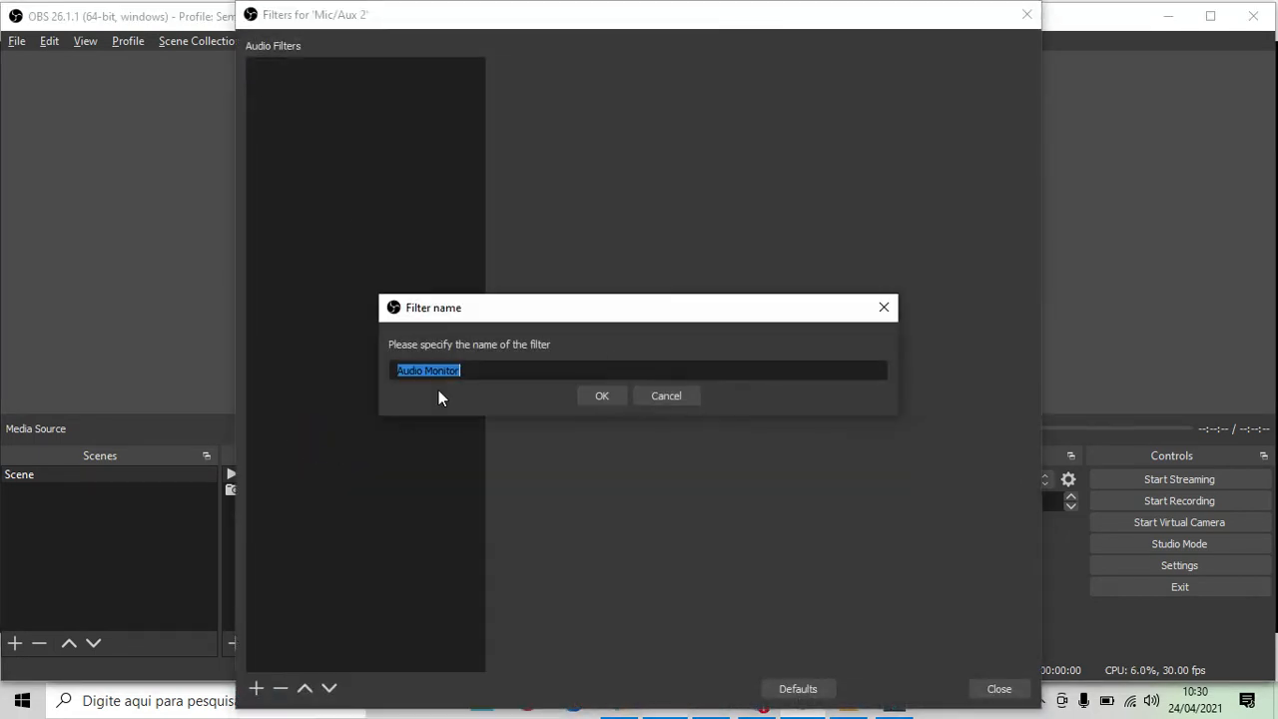
pyautogui.click(603, 397)
pyautogui.click(604, 399)
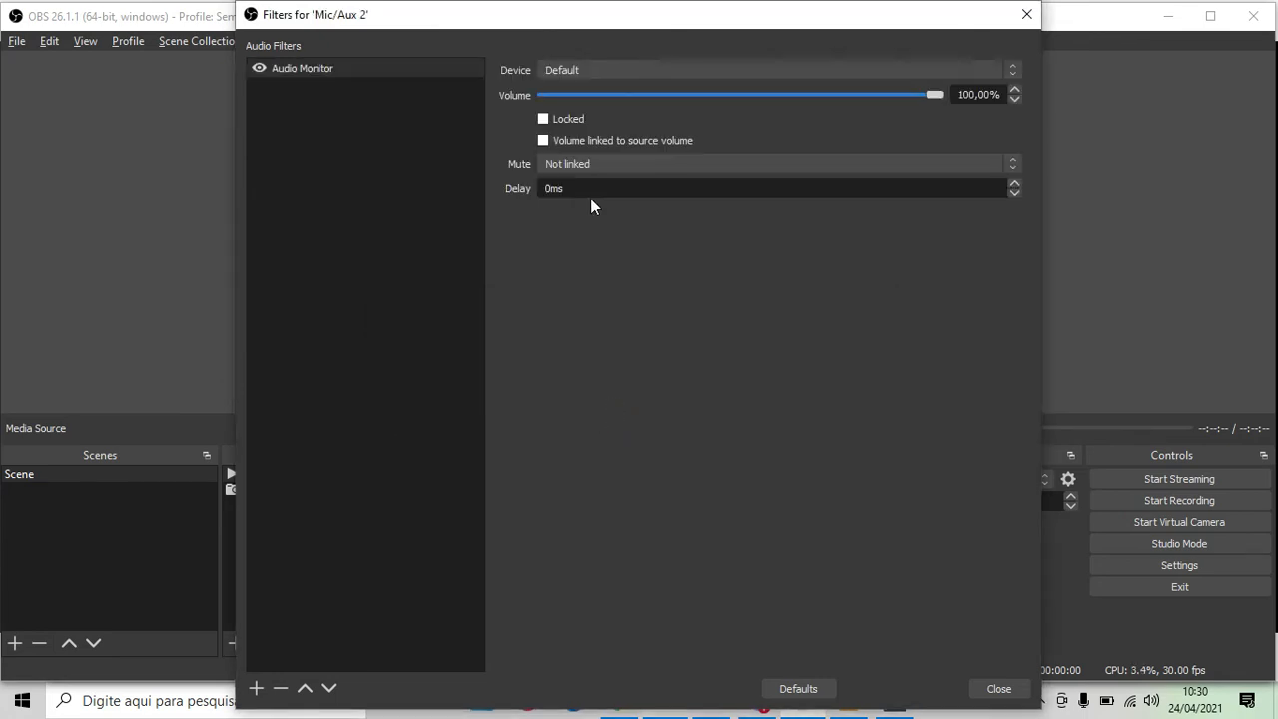
pyautogui.click(576, 73)
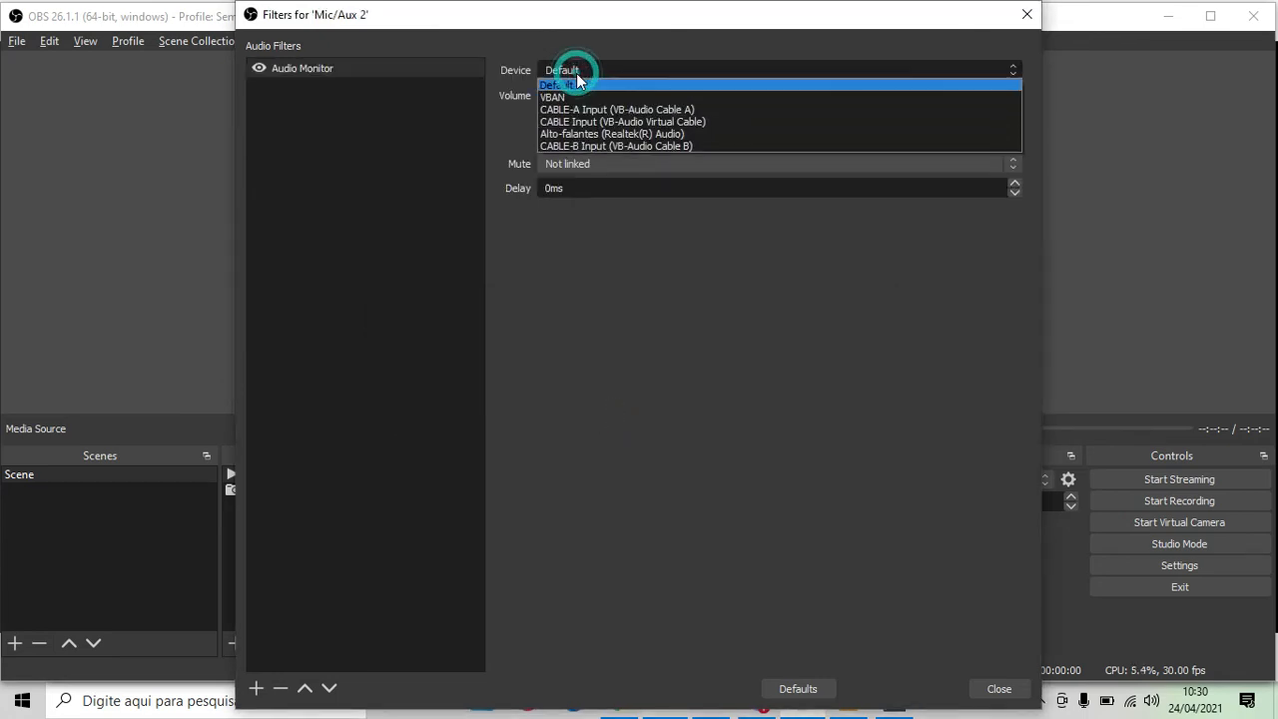
pyautogui.click(565, 135)
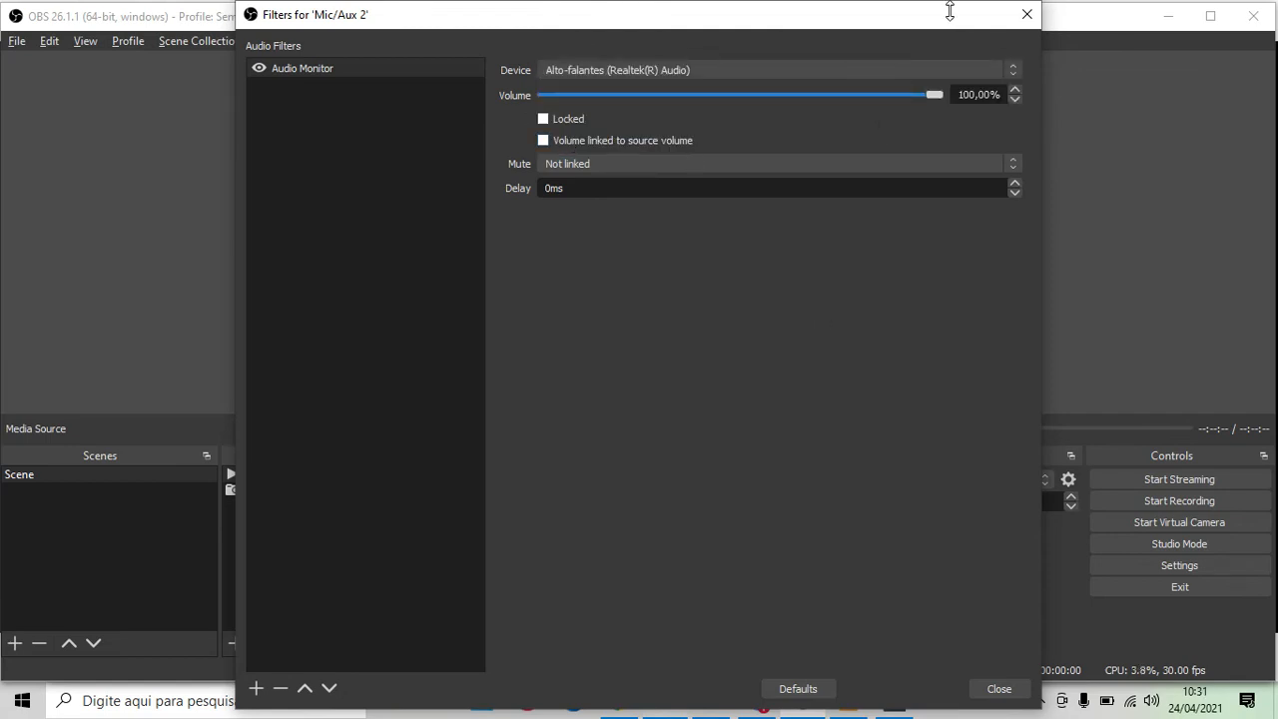
# Close the Mic/Aux 2 filters, play _ChopCup.MP3 in VLC and check the audio meters back in OBS.
pyautogui.click(1025, 16)
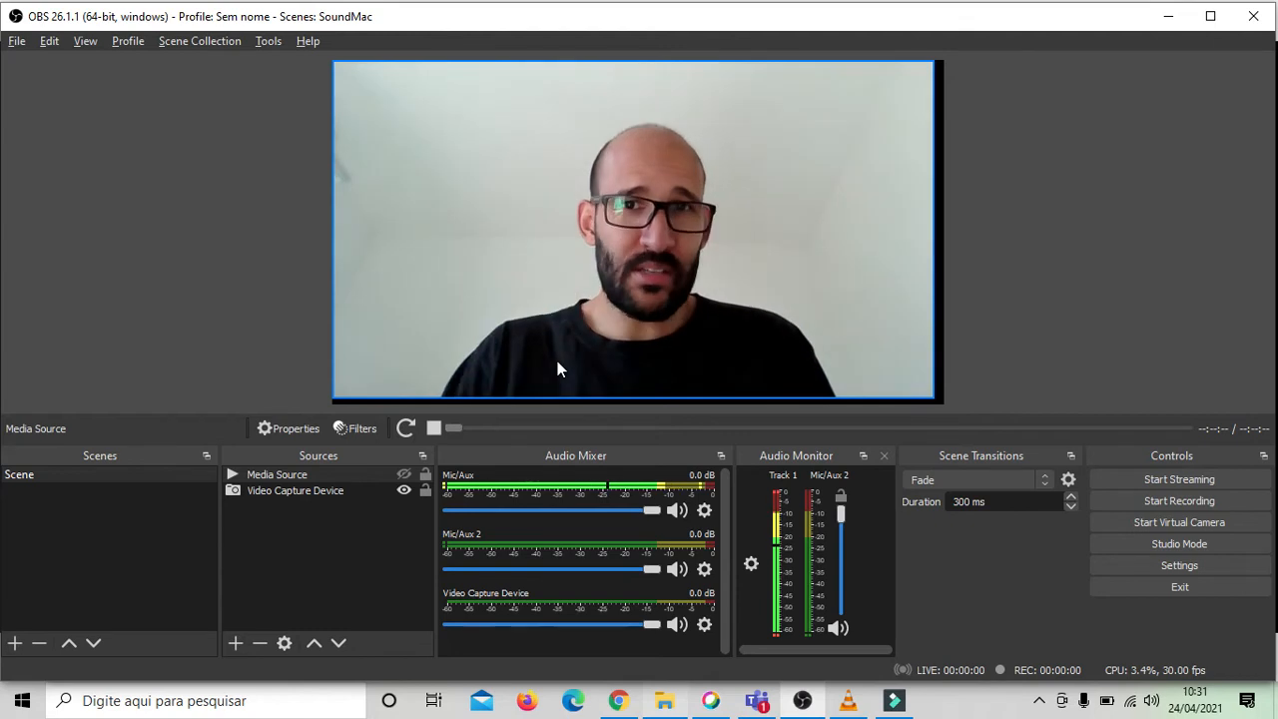
pyautogui.hotkey('alt', 'Tab')
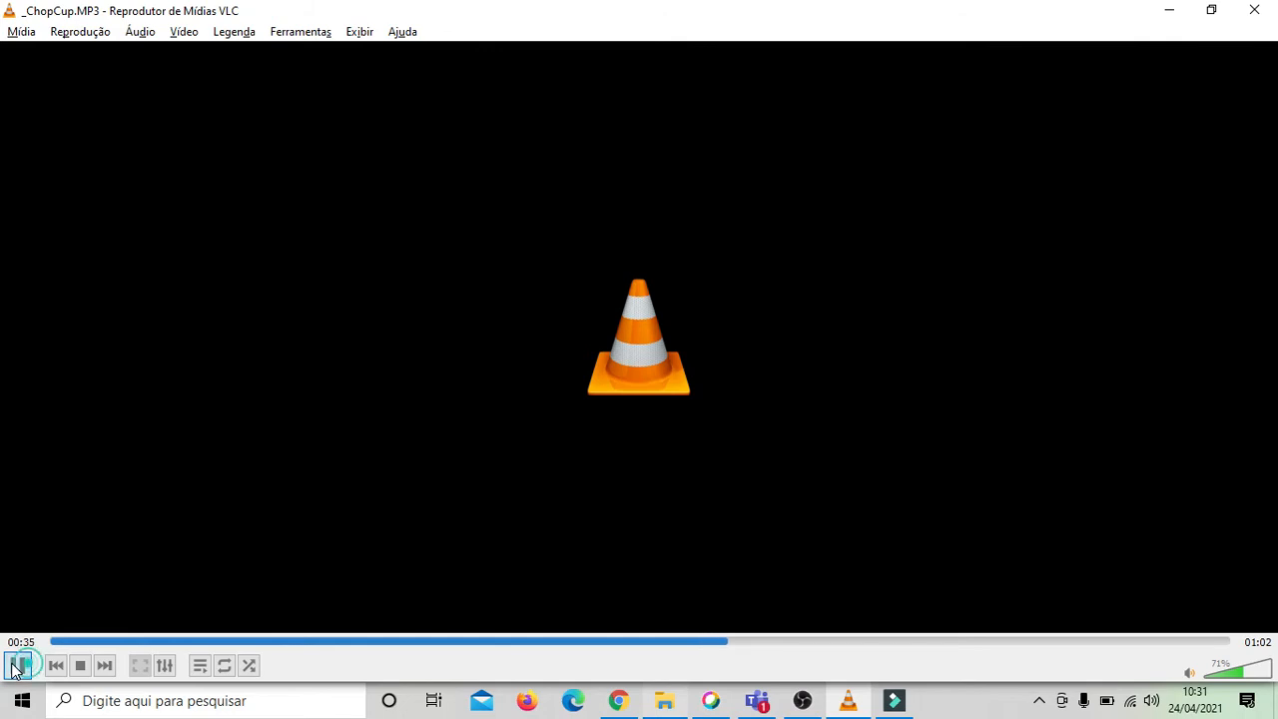
pyautogui.hotkey('alt', 'Tab')
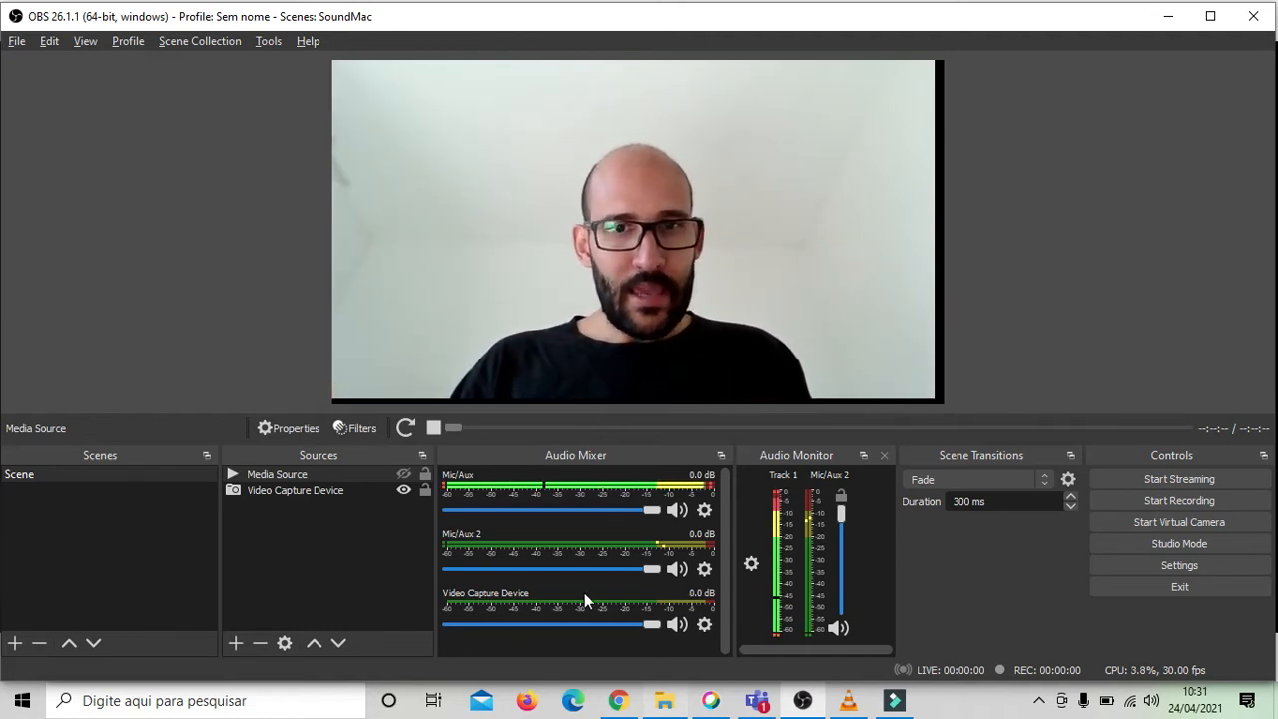
pyautogui.click(325, 493)
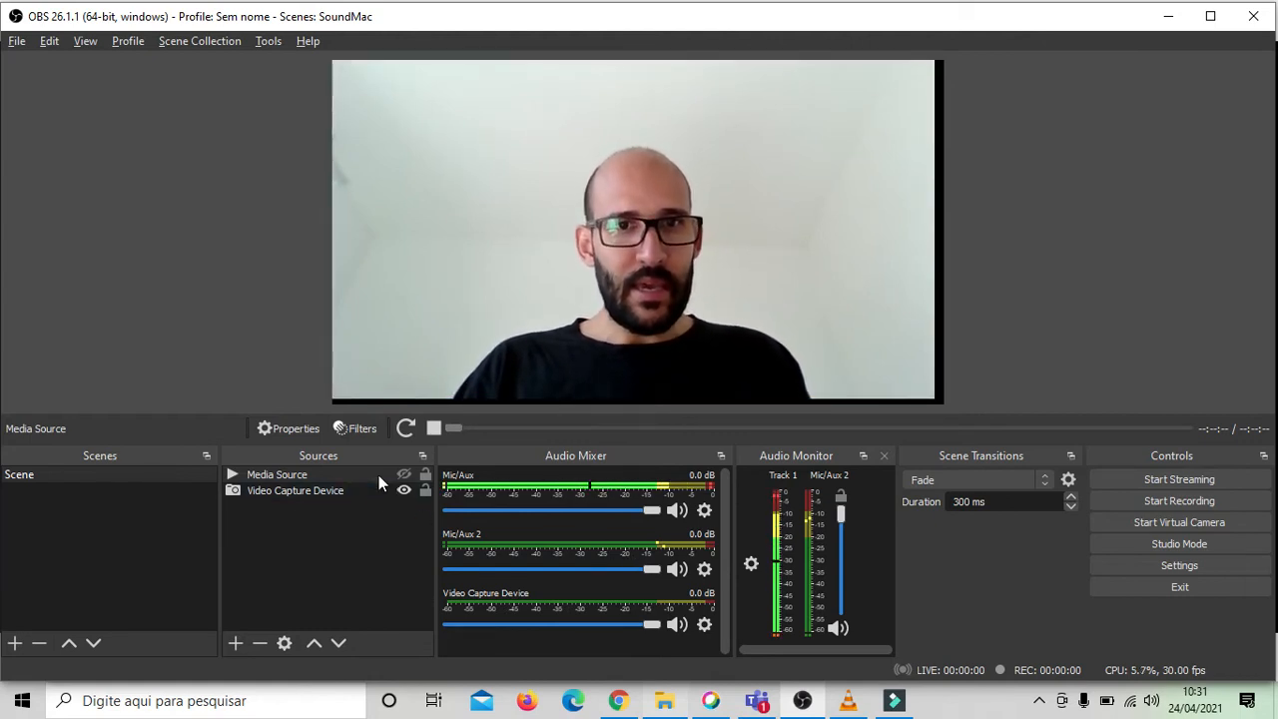
# Copy the filters of Mic/Aux 2 and paste them onto the Media Source.
pyautogui.click(704, 569)
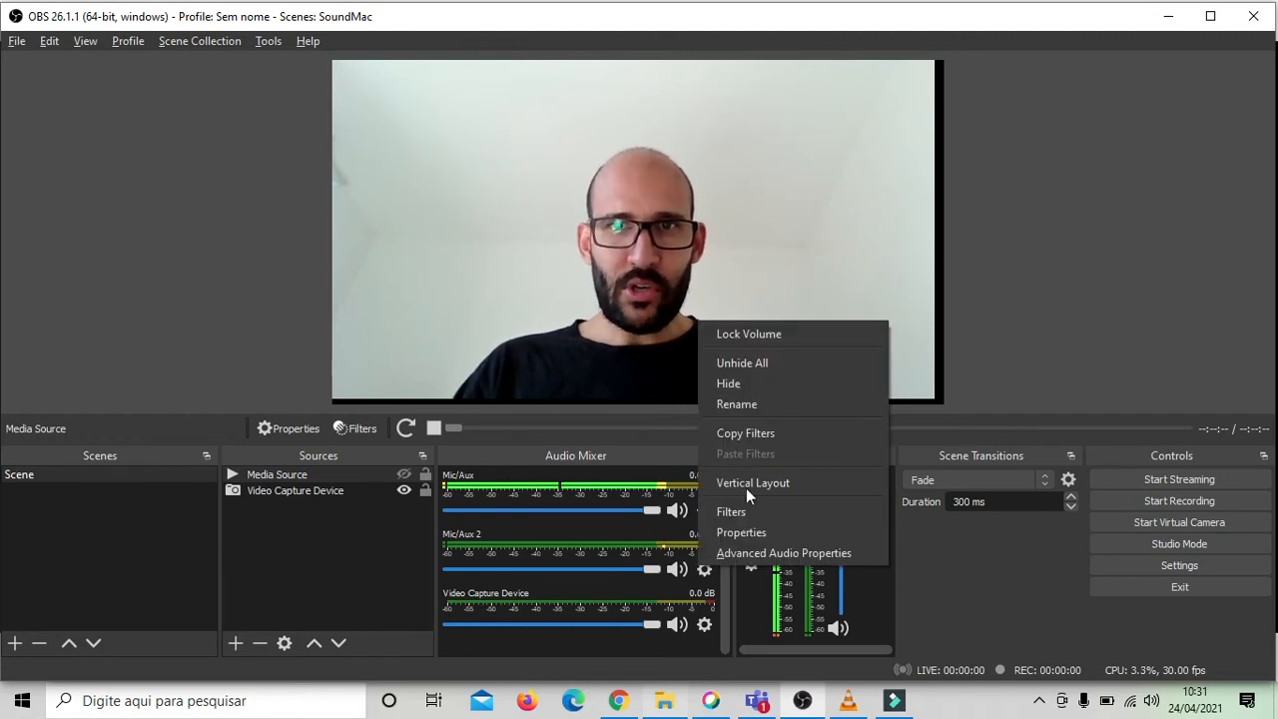
pyautogui.click(748, 432)
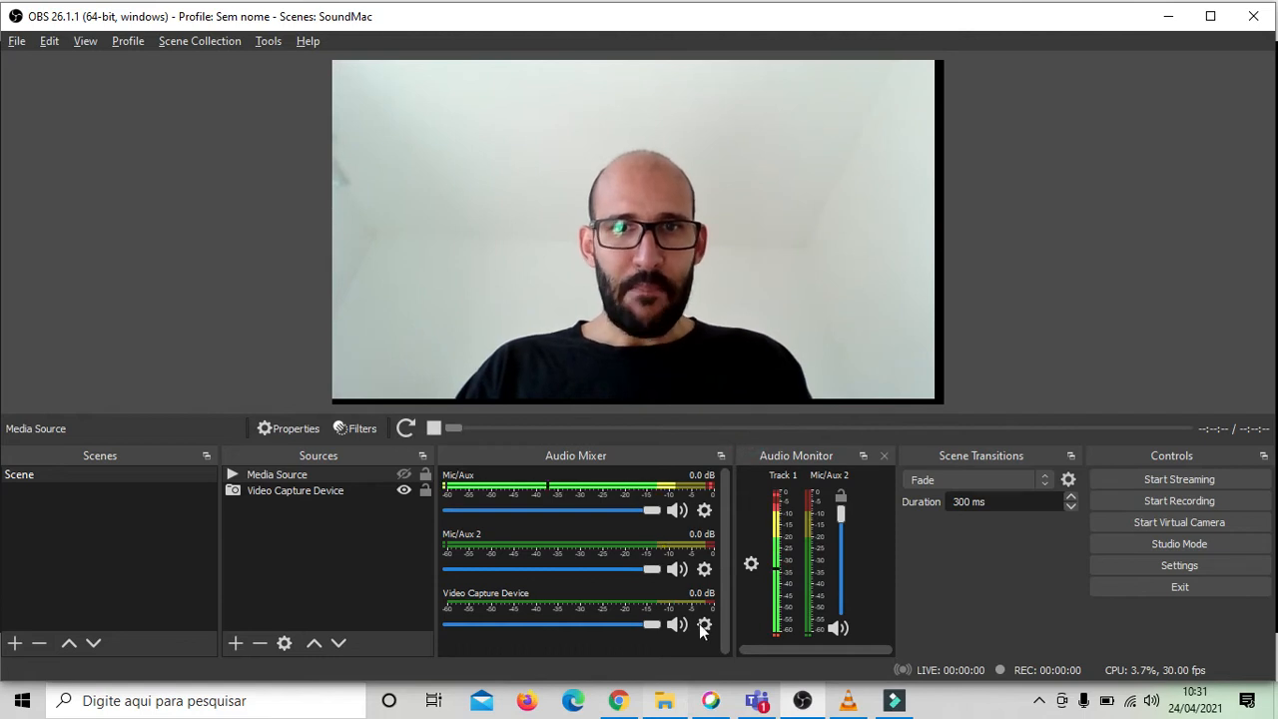
pyautogui.rightClick(351, 475)
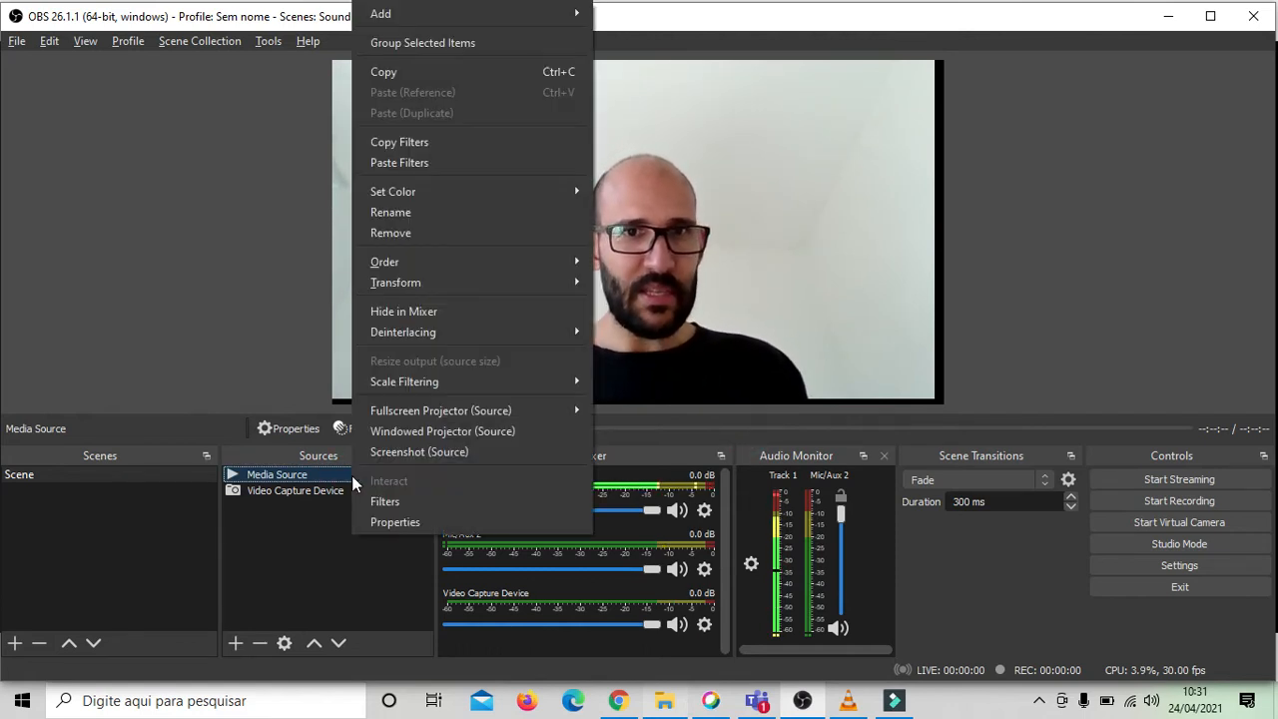
pyautogui.click(419, 162)
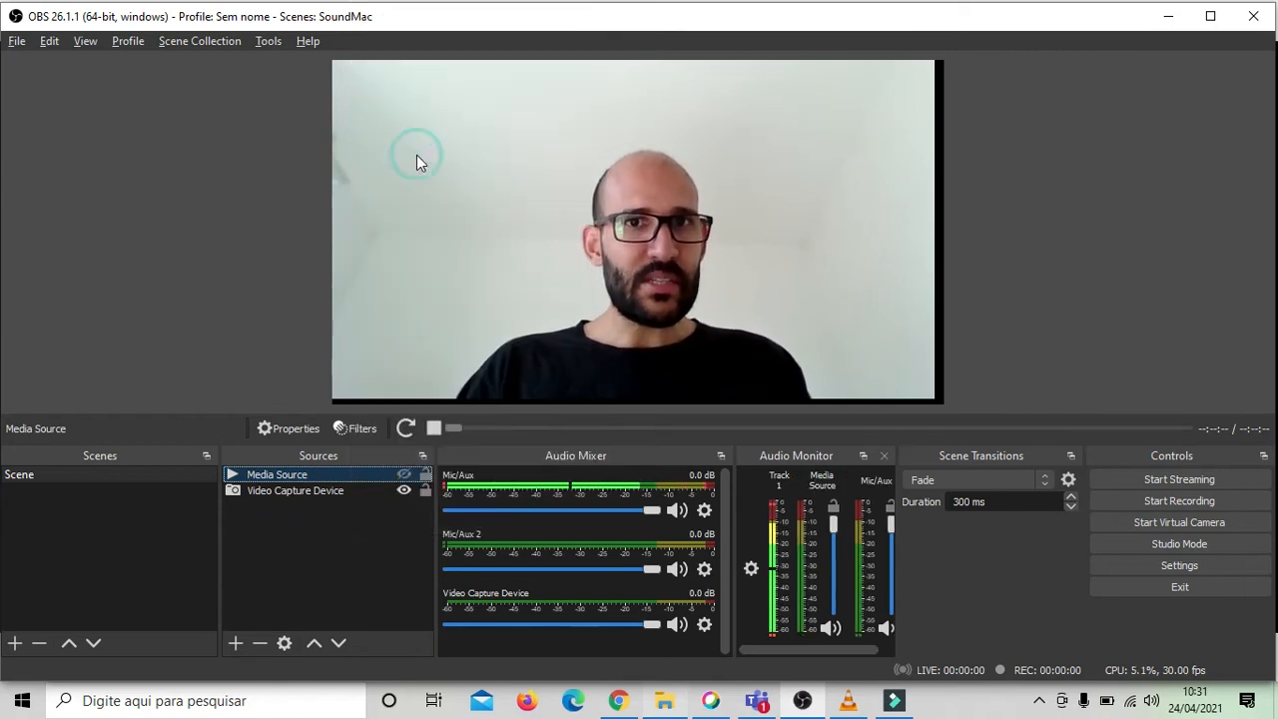
# Check the device of the Media Source's pasted Audio Monitor filter and close its filters.
pyautogui.rightClick(351, 473)
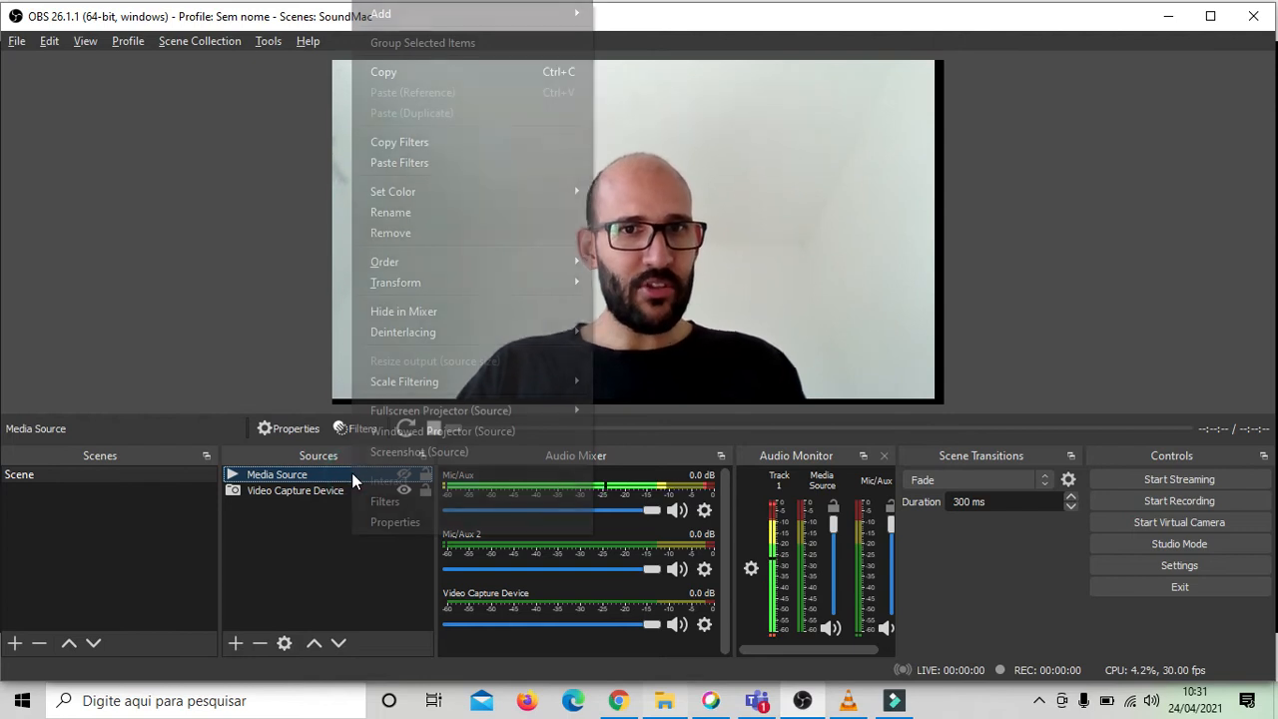
pyautogui.click(387, 503)
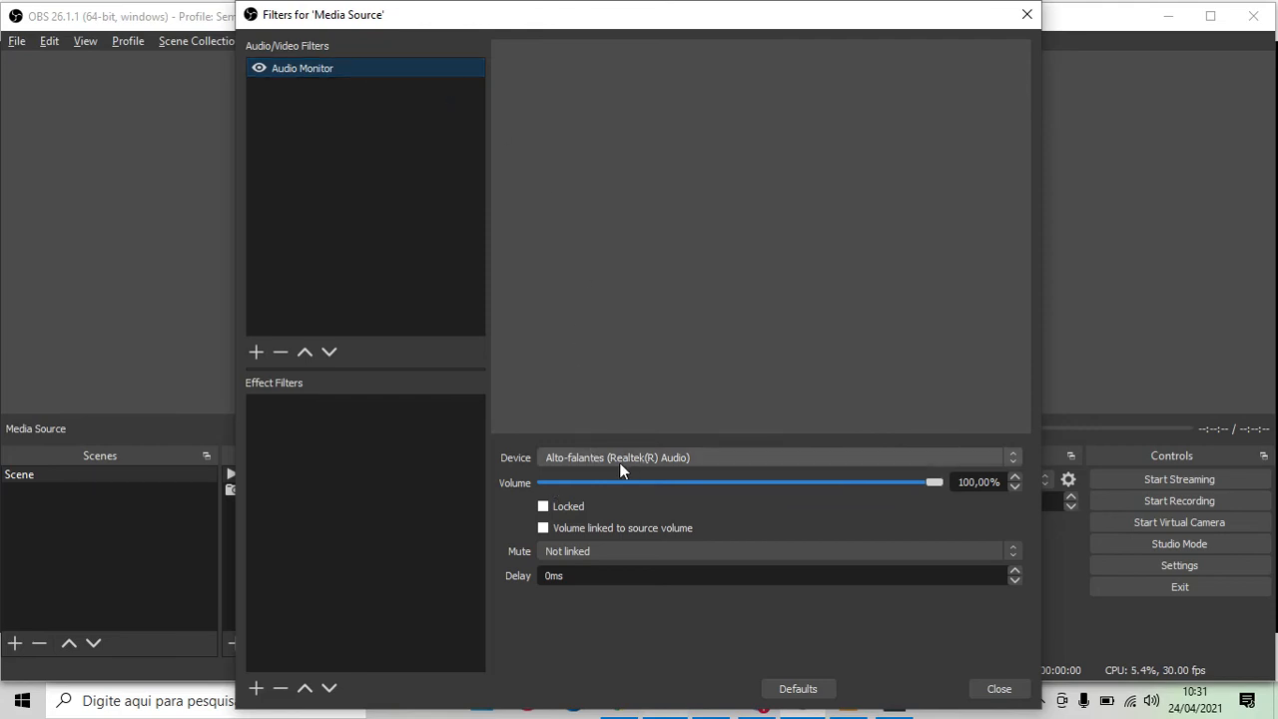
pyautogui.click(988, 697)
# Test the Media Source's monitoring by briefly showing the source in the scene and hiding it again.
pyautogui.click(404, 475)
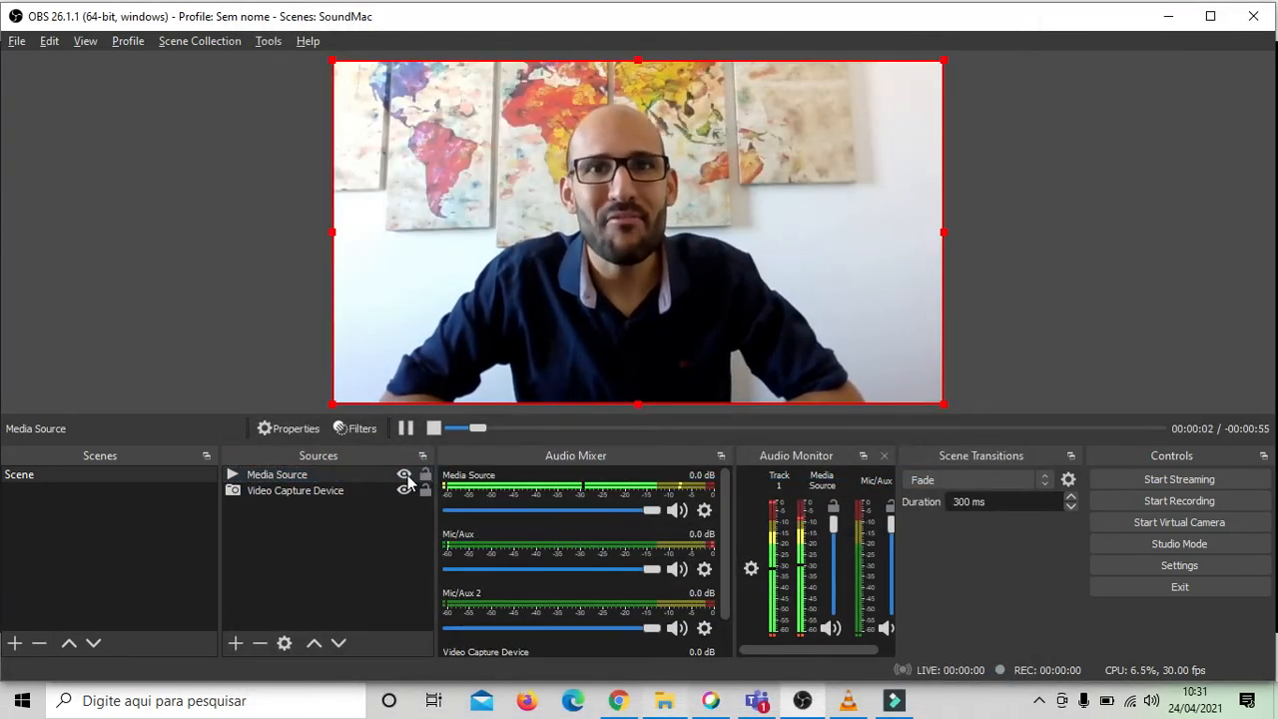
pyautogui.click(406, 477)
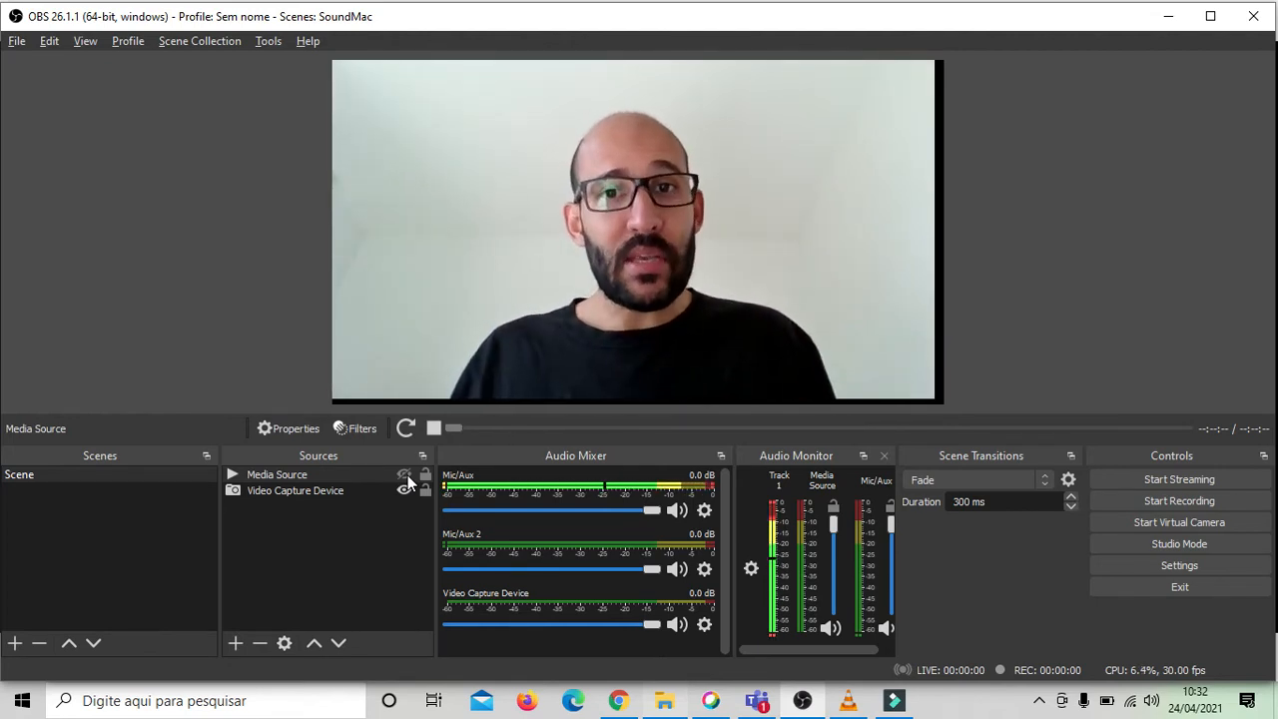
pyautogui.click(300, 495)
pyautogui.click(297, 528)
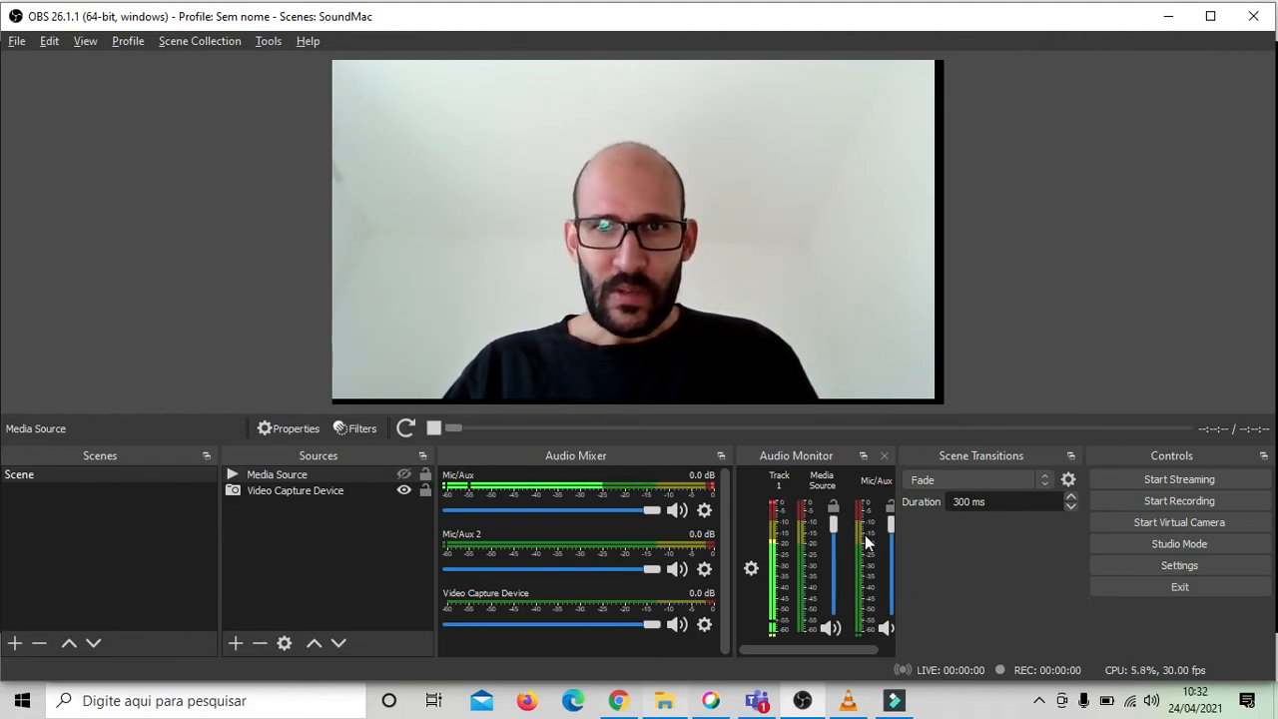
# Check the sources' monitoring modes in the advanced audio properties and the Monitoring Device in the audio settings.
pyautogui.click(703, 510)
pyautogui.click(759, 499)
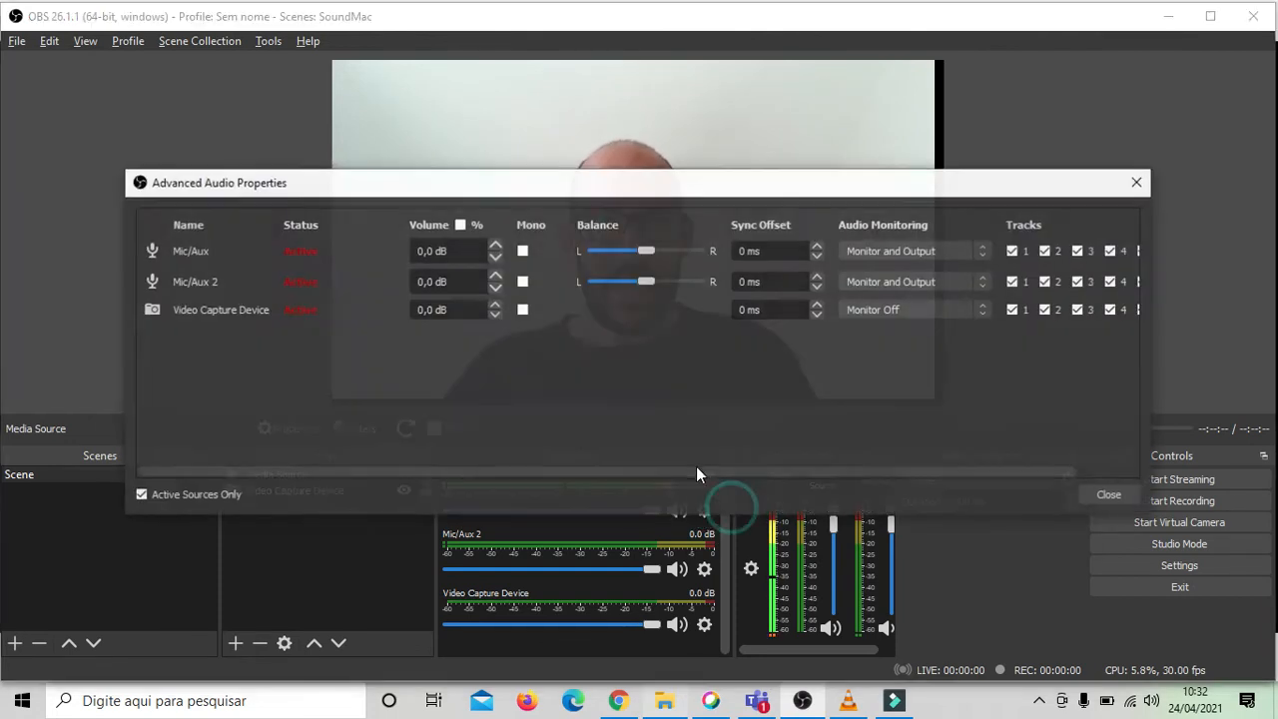
pyautogui.click(1139, 183)
pyautogui.click(1136, 566)
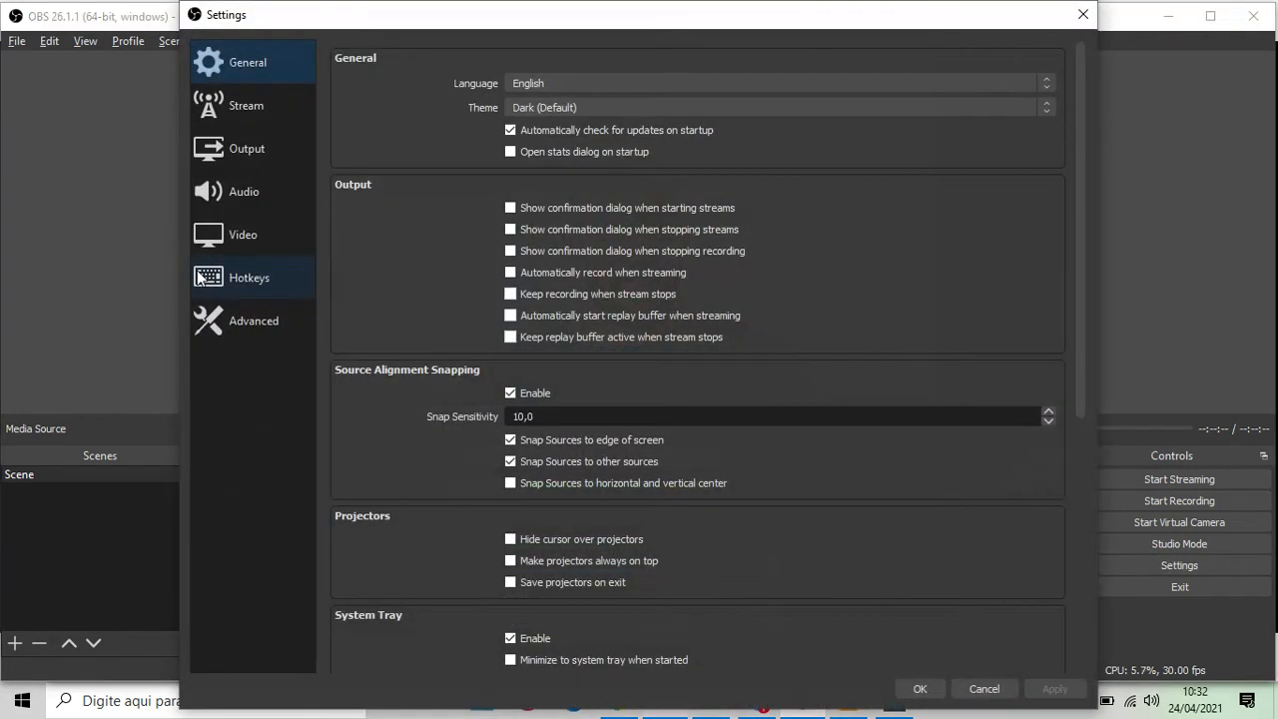
pyautogui.click(235, 205)
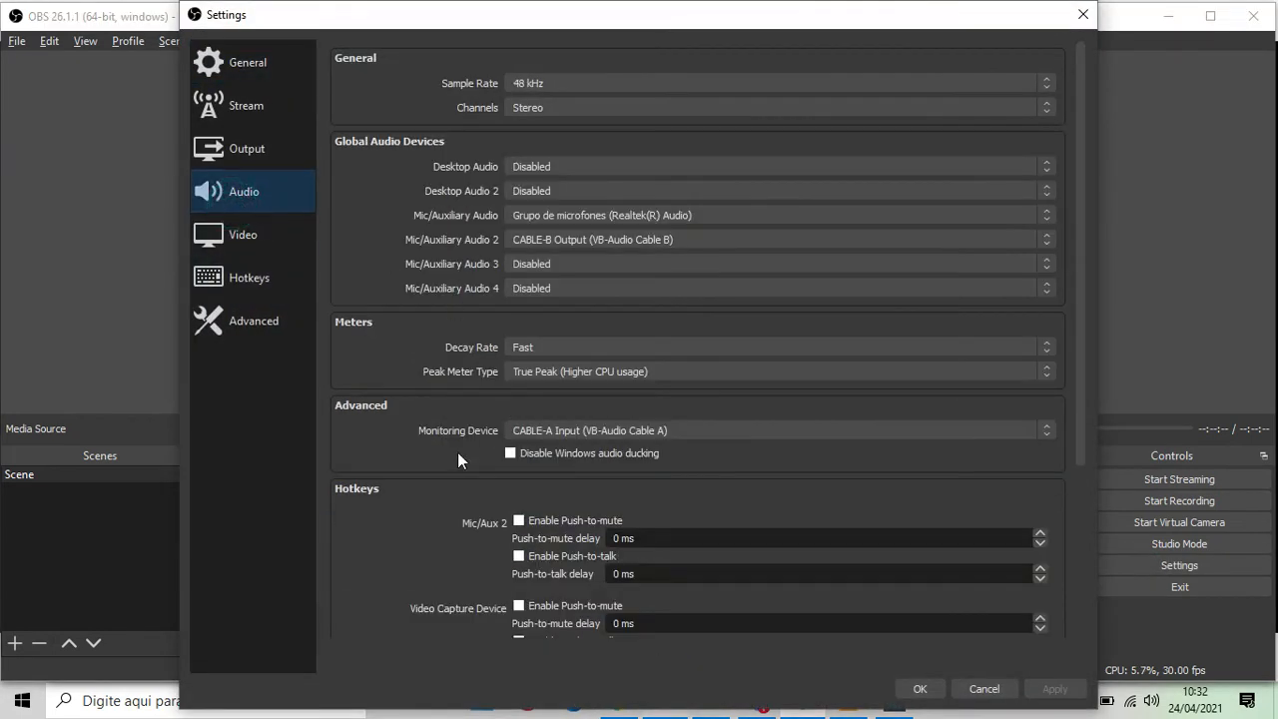
pyautogui.click(1084, 15)
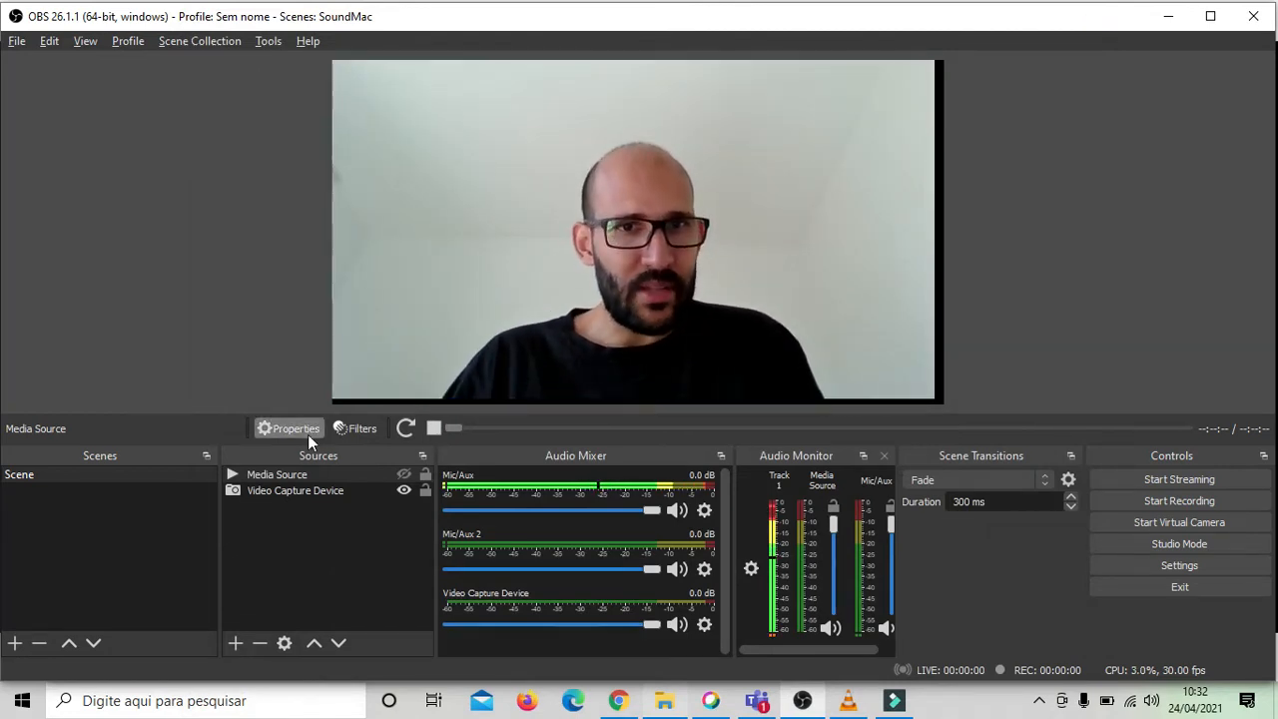
# Rename the Media Source's Audio Monitor filter to Speakers.
pyautogui.rightClick(364, 474)
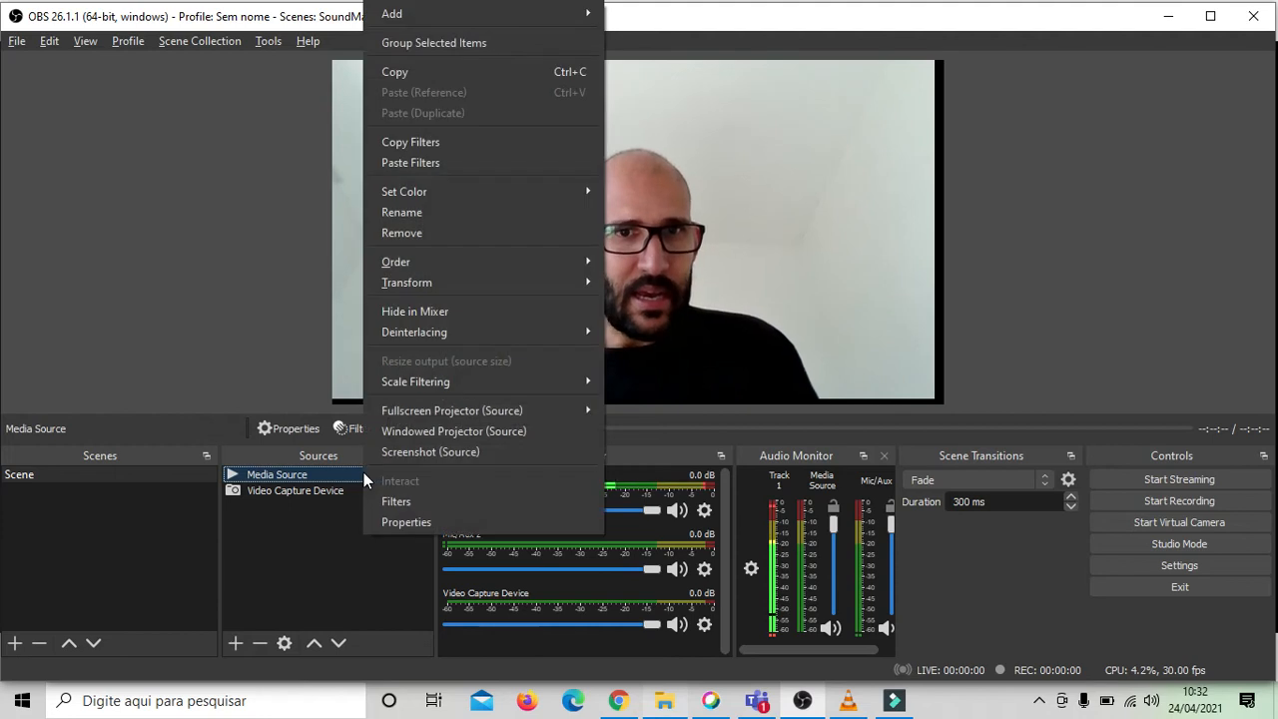
pyautogui.click(396, 501)
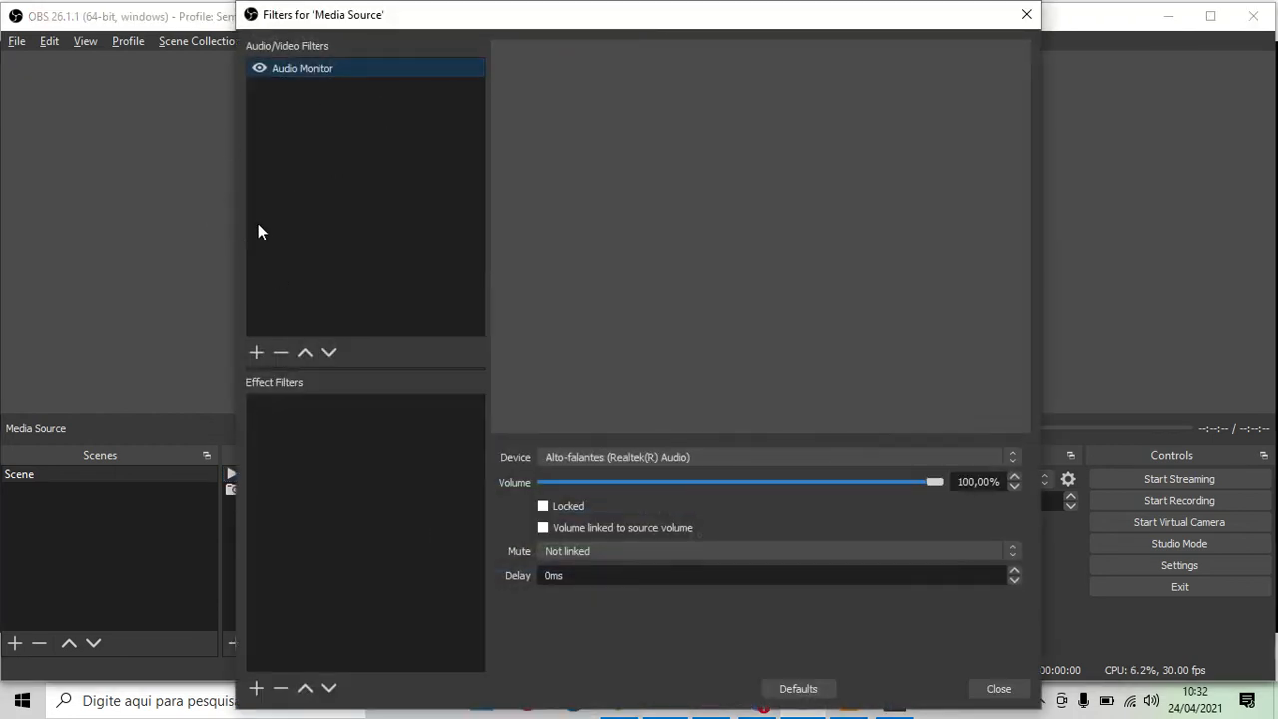
pyautogui.doubleClick(292, 72)
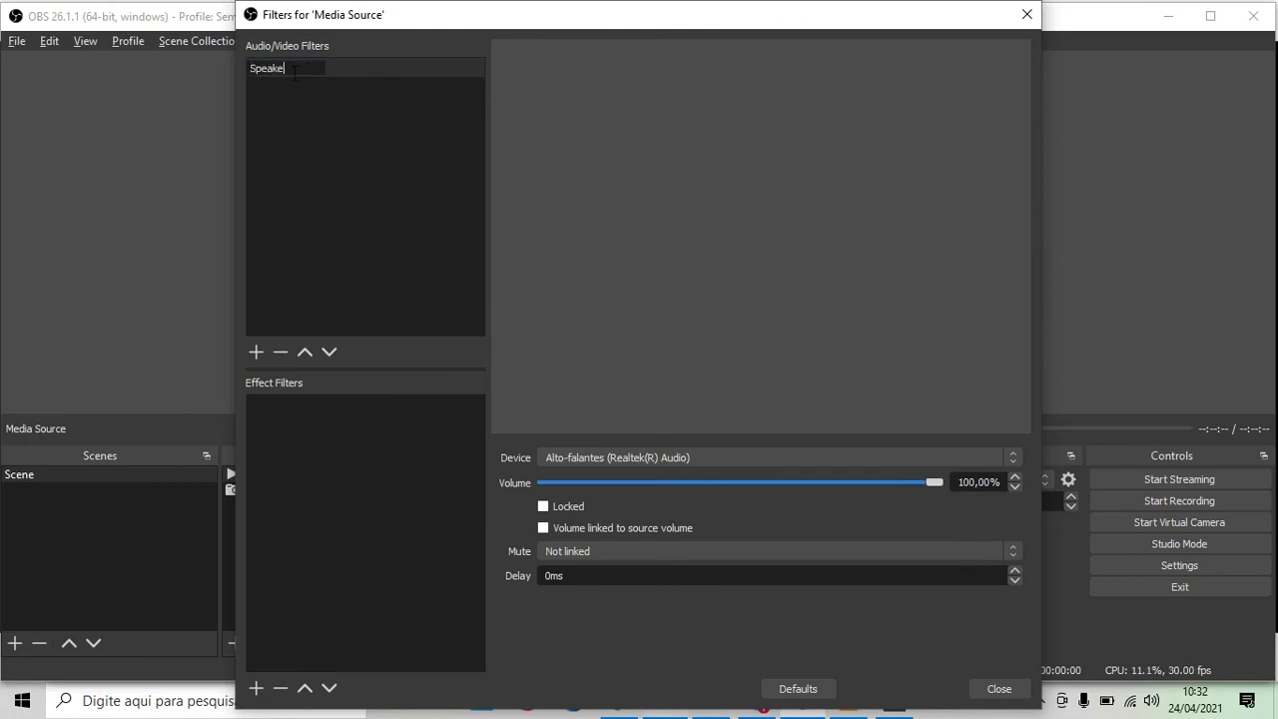
# Add a second Audio Monitor filter to the Media Source and name it SendtoZoom.
pyautogui.click(254, 346)
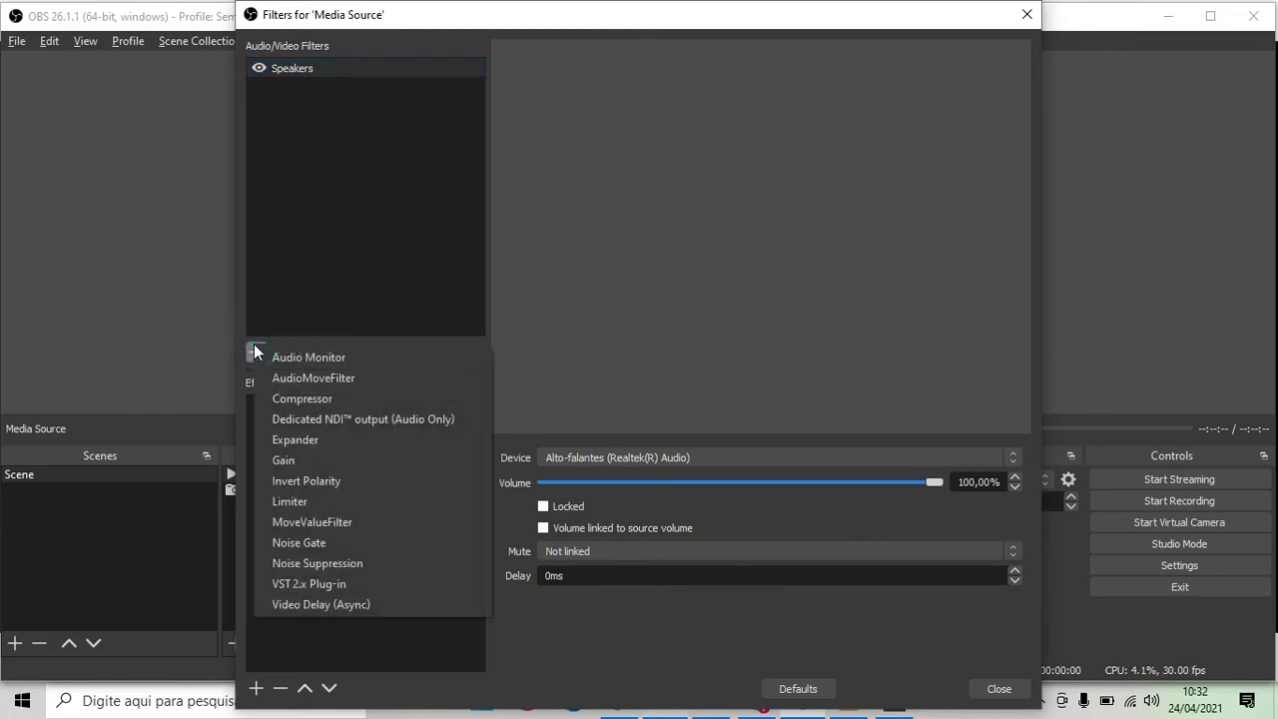
pyautogui.click(320, 361)
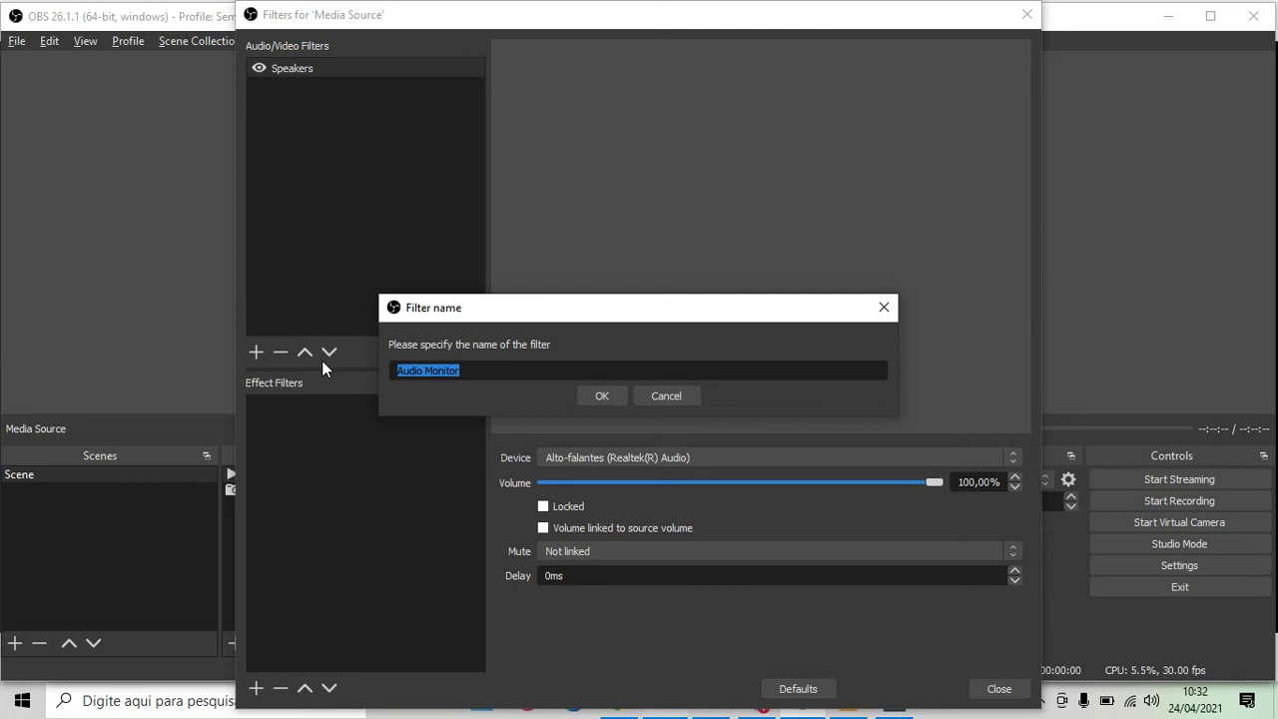
pyautogui.write('SEND')
pyautogui.press('BackSpace')
pyautogui.press('BackSpace')
pyautogui.press('BackSpace')
pyautogui.write('endtooo')
pyautogui.press('BackSpace')
pyautogui.press('BackSpace')
pyautogui.press('BackSpace')
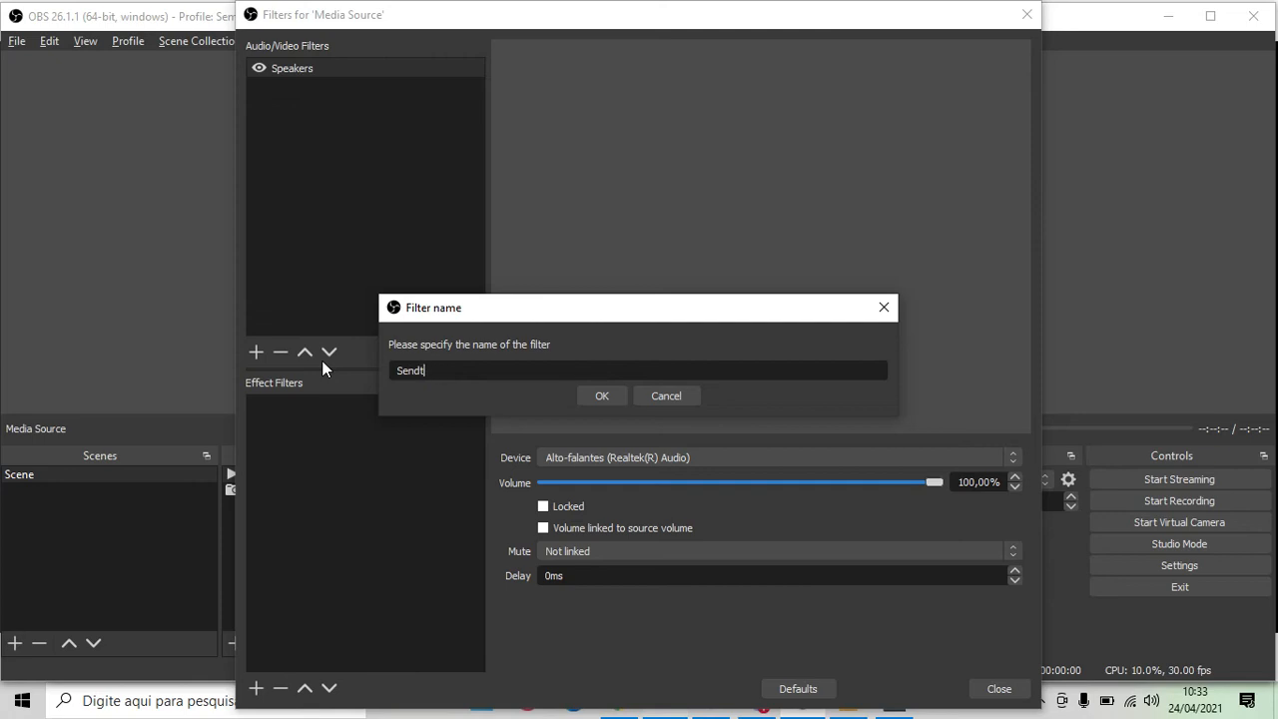
pyautogui.write('oZoom')
pyautogui.press('Return')
# Set the SendtoZoom filter's device to CABLE-A Input (VB-Audio Cable A) and close the filters.
pyautogui.click(561, 457)
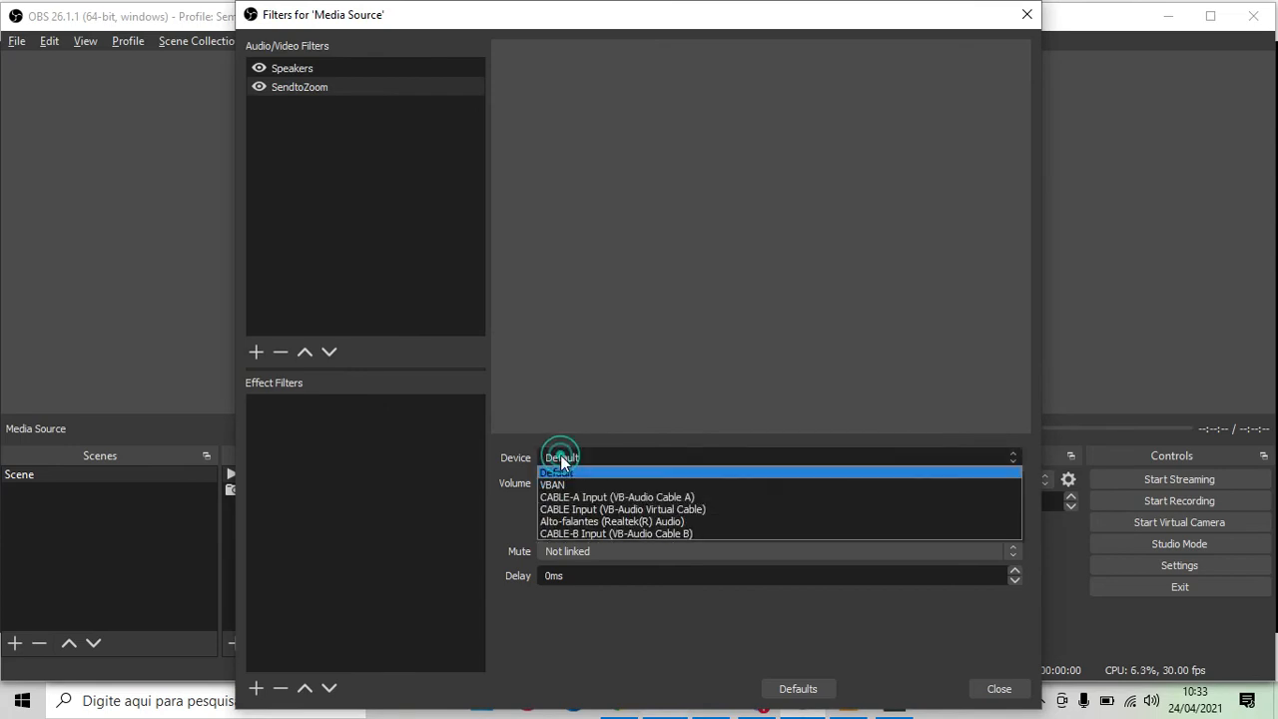
pyautogui.click(569, 496)
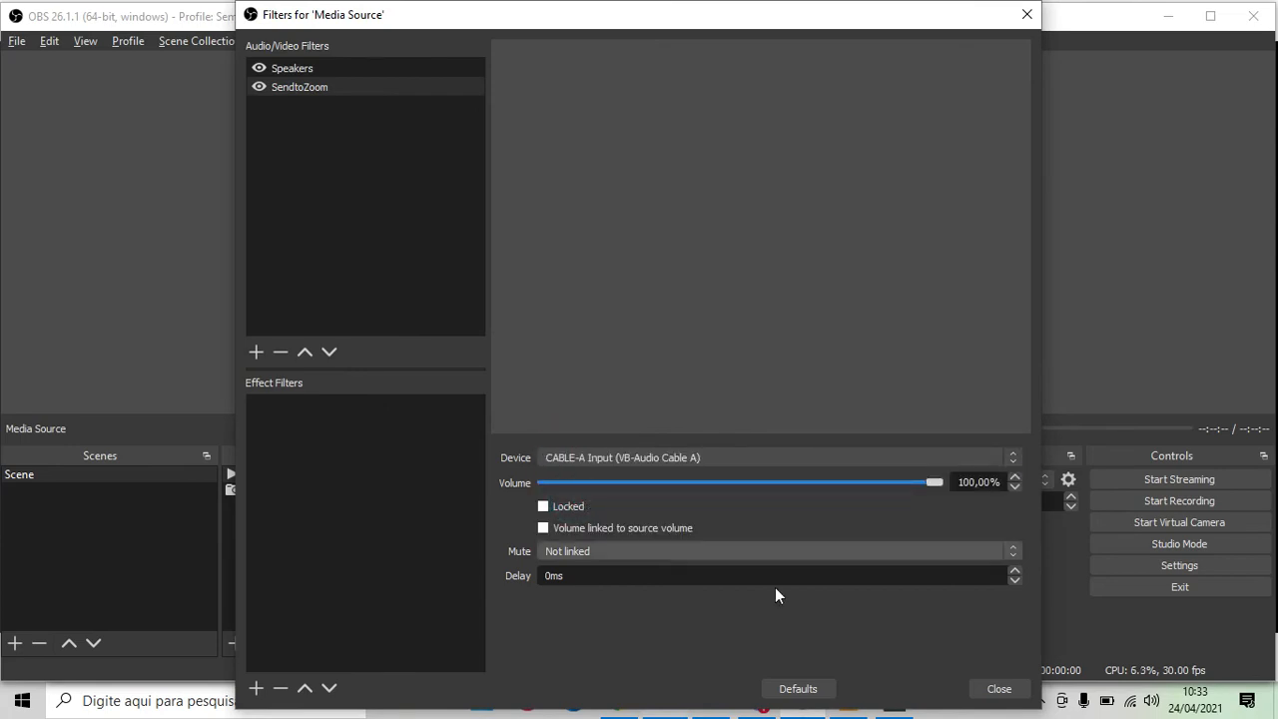
pyautogui.click(978, 690)
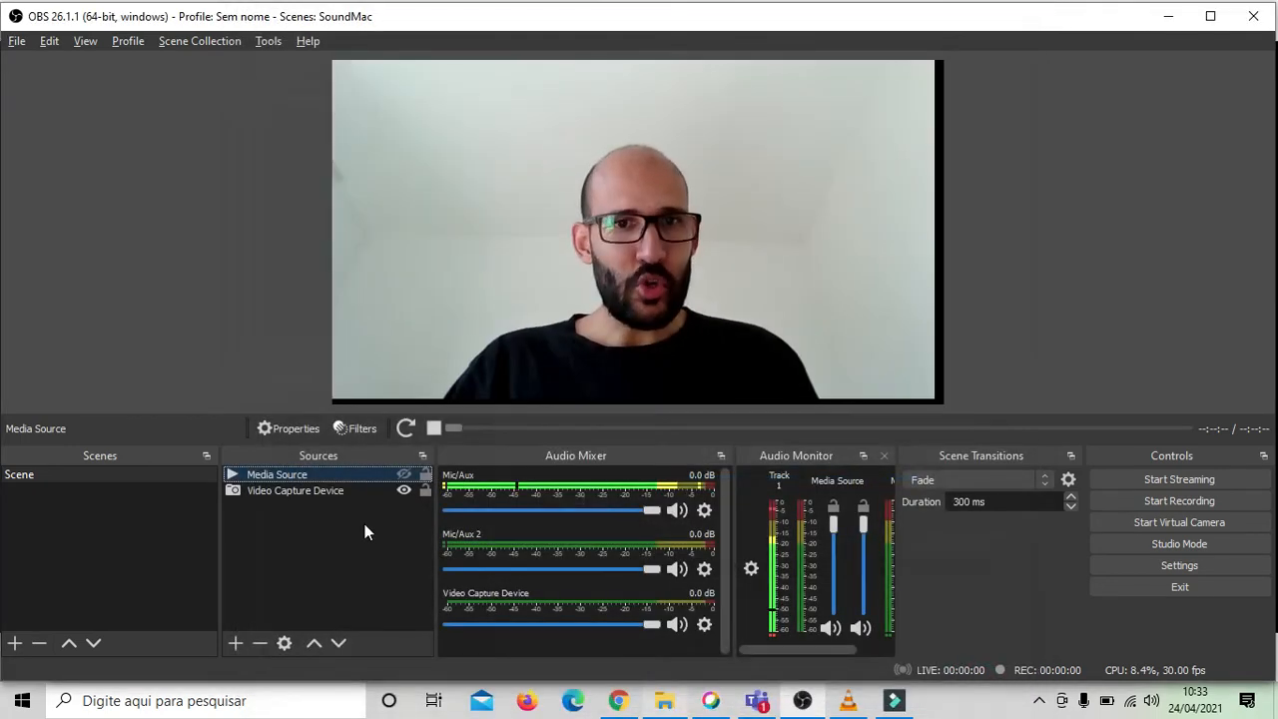
# Show and pause the Media Source, and set Audio Monitoring to Monitor Off for Media Source, Mic/Aux and Mic/Aux 2.
pyautogui.click(404, 475)
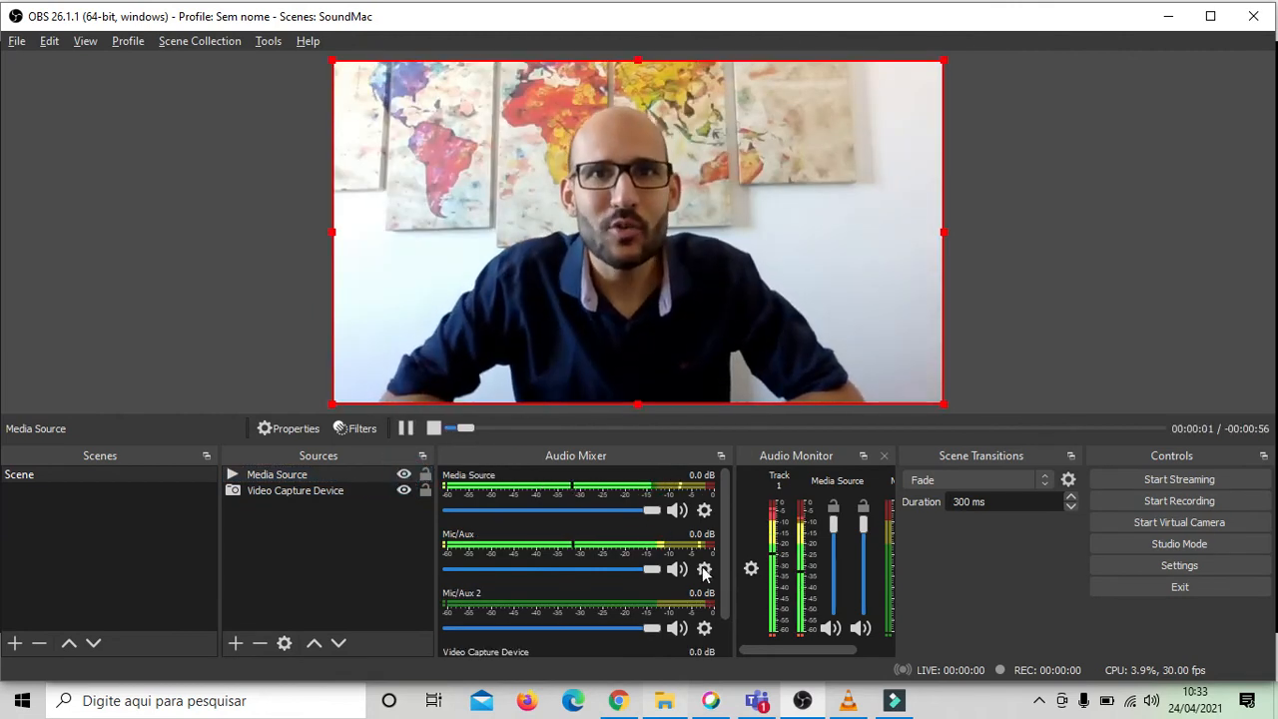
pyautogui.click(406, 427)
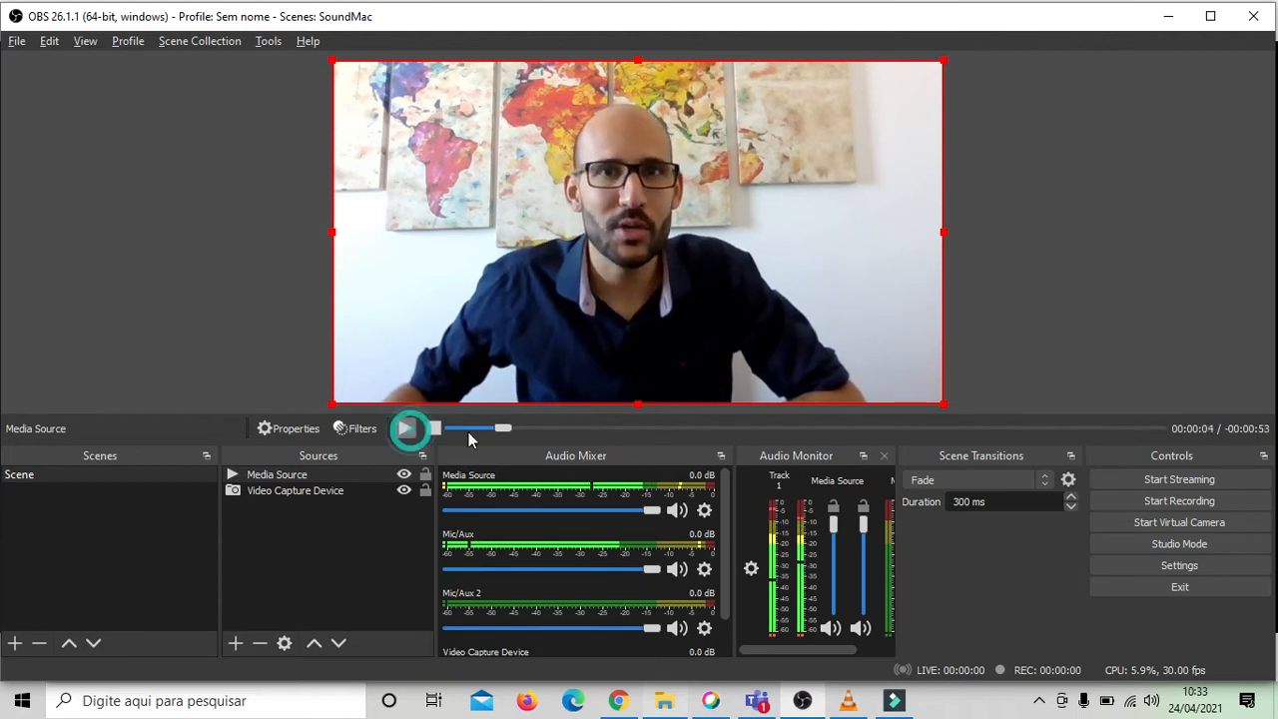
pyautogui.click(704, 511)
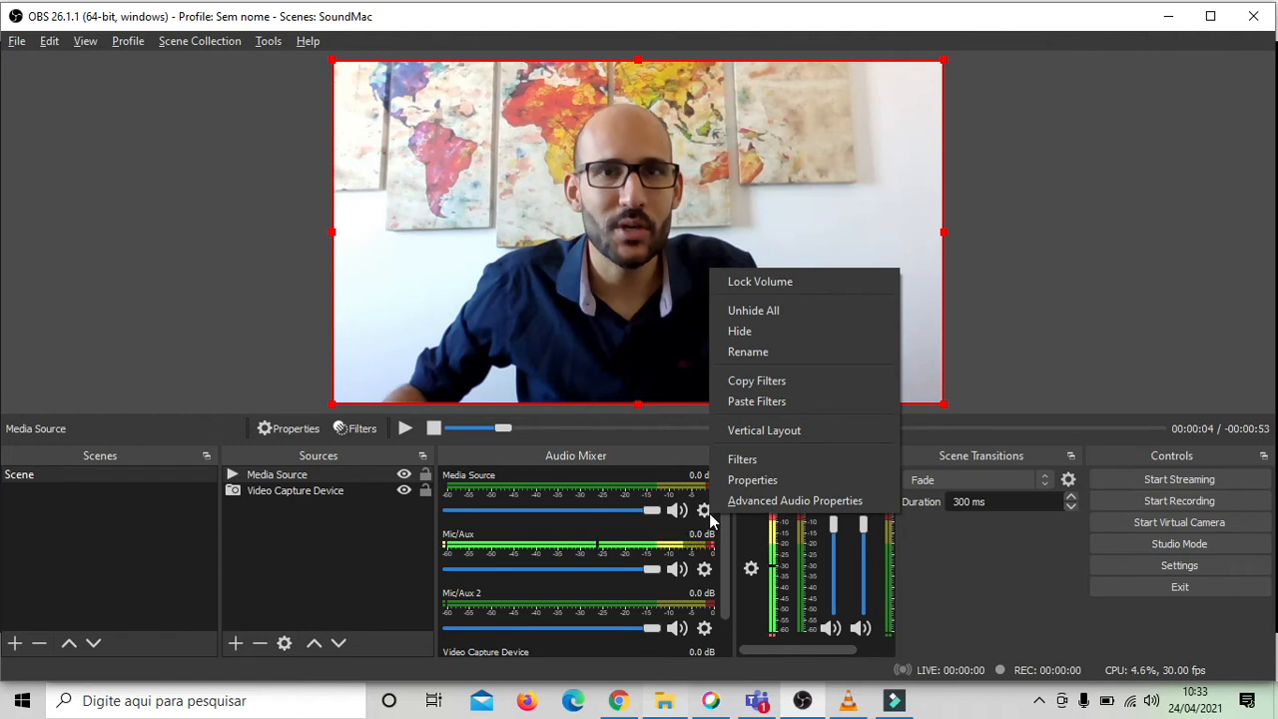
pyautogui.click(769, 510)
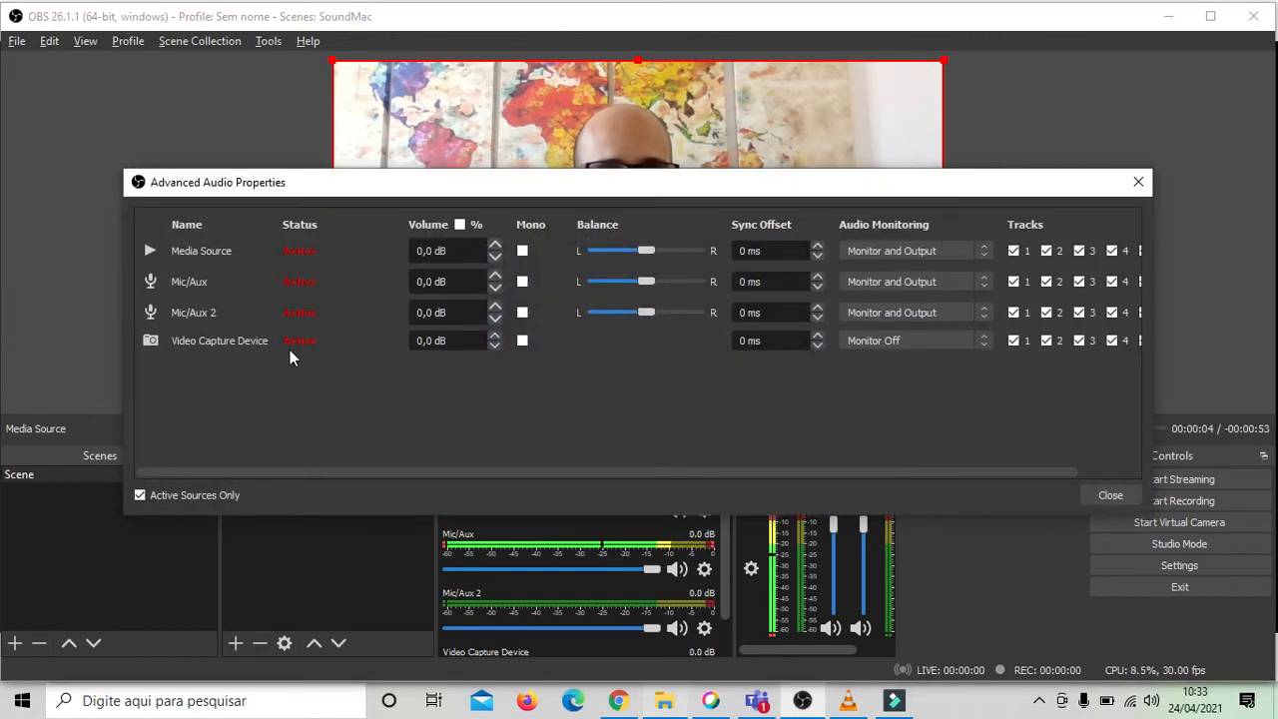
pyautogui.click(874, 251)
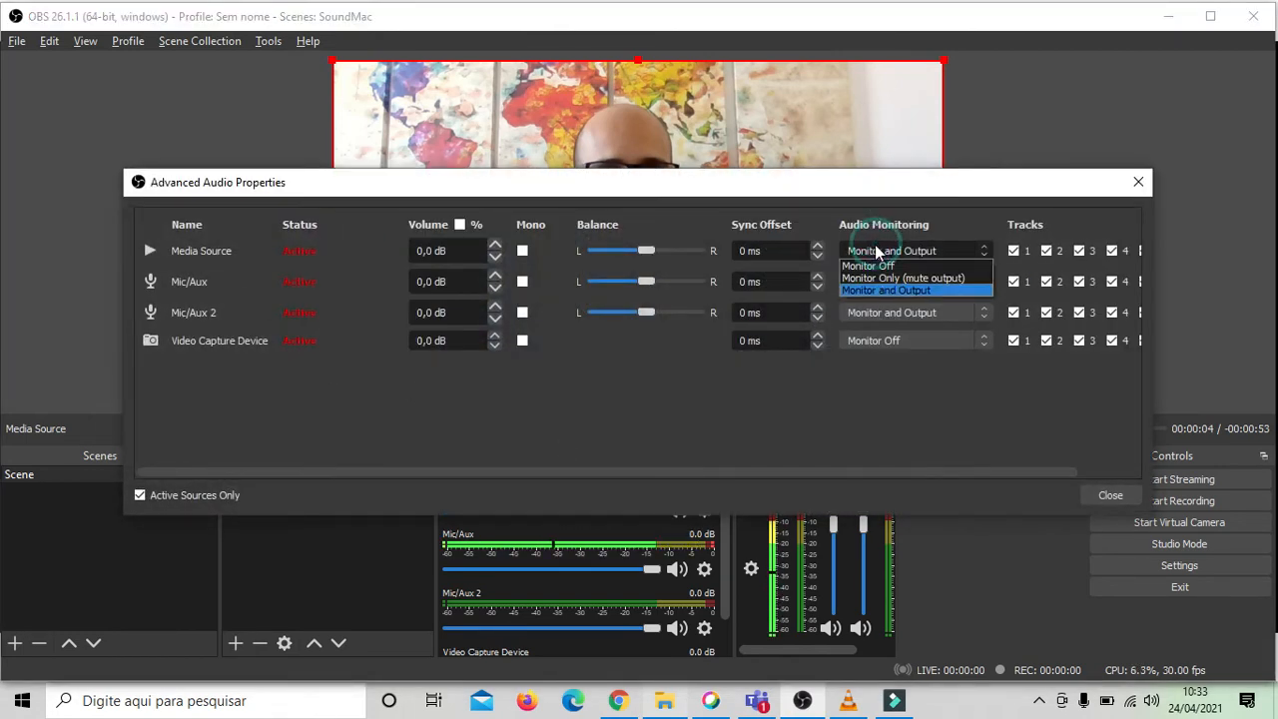
pyautogui.click(856, 261)
pyautogui.click(855, 283)
pyautogui.click(856, 299)
pyautogui.click(860, 314)
pyautogui.click(863, 327)
pyautogui.click(1139, 185)
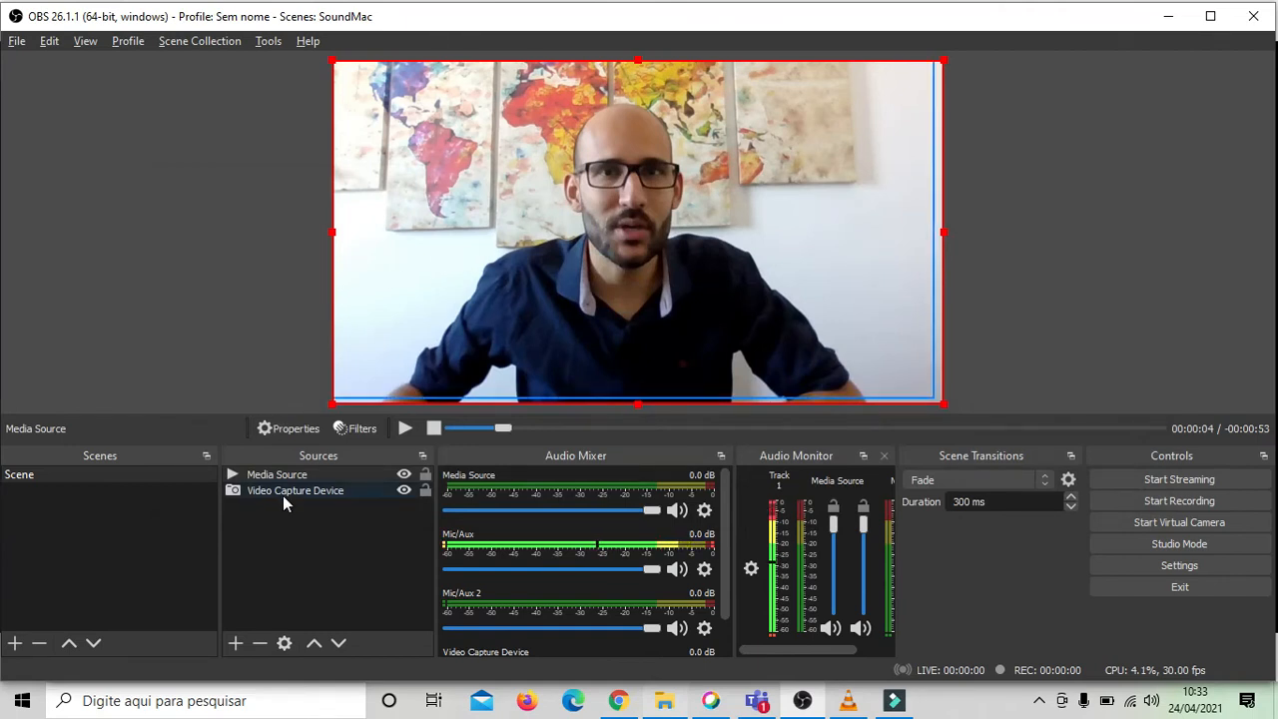
# Copy the SendtoZoom filter from the Media Source's filters and close the filters.
pyautogui.rightClick(339, 476)
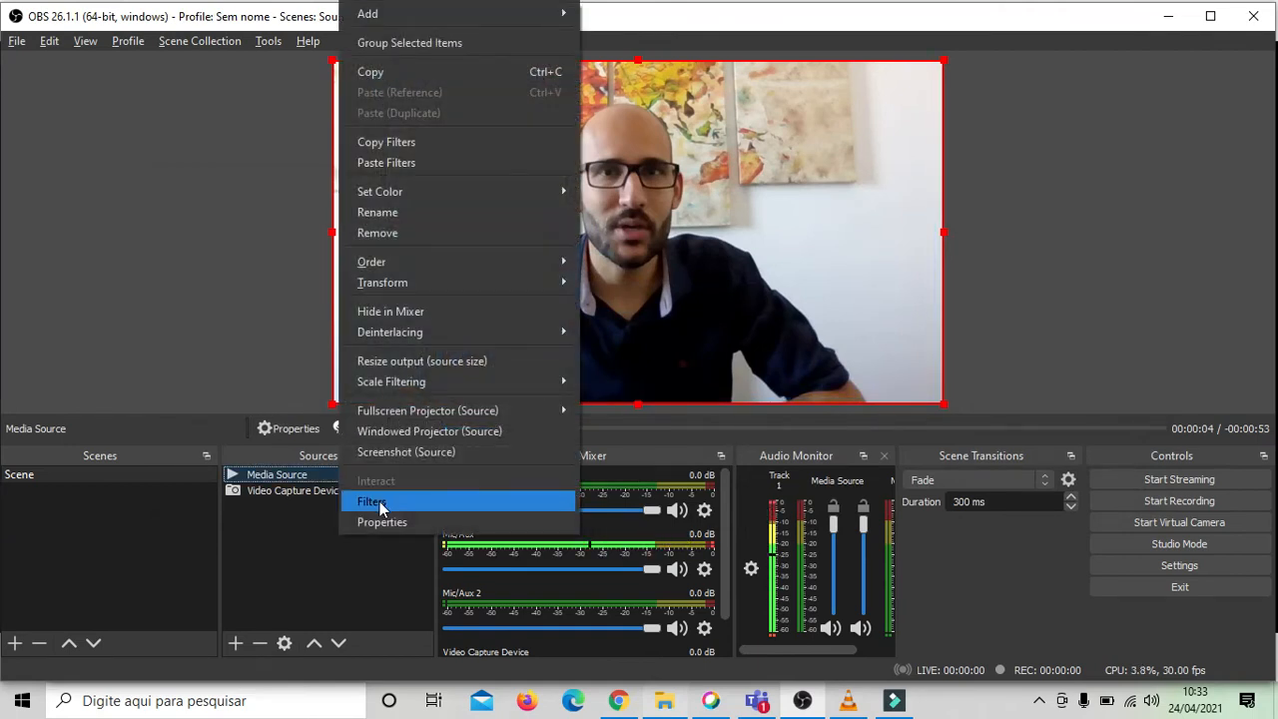
pyautogui.click(379, 501)
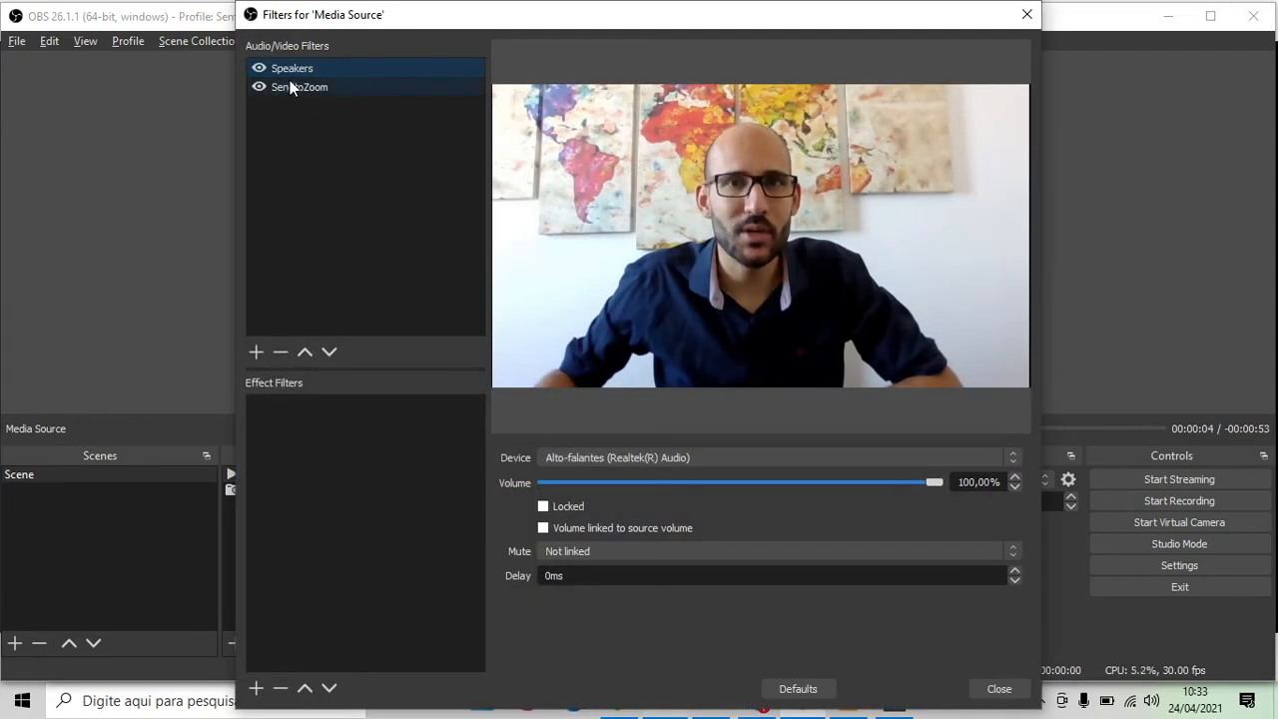
pyautogui.click(297, 90)
pyautogui.rightClick(297, 91)
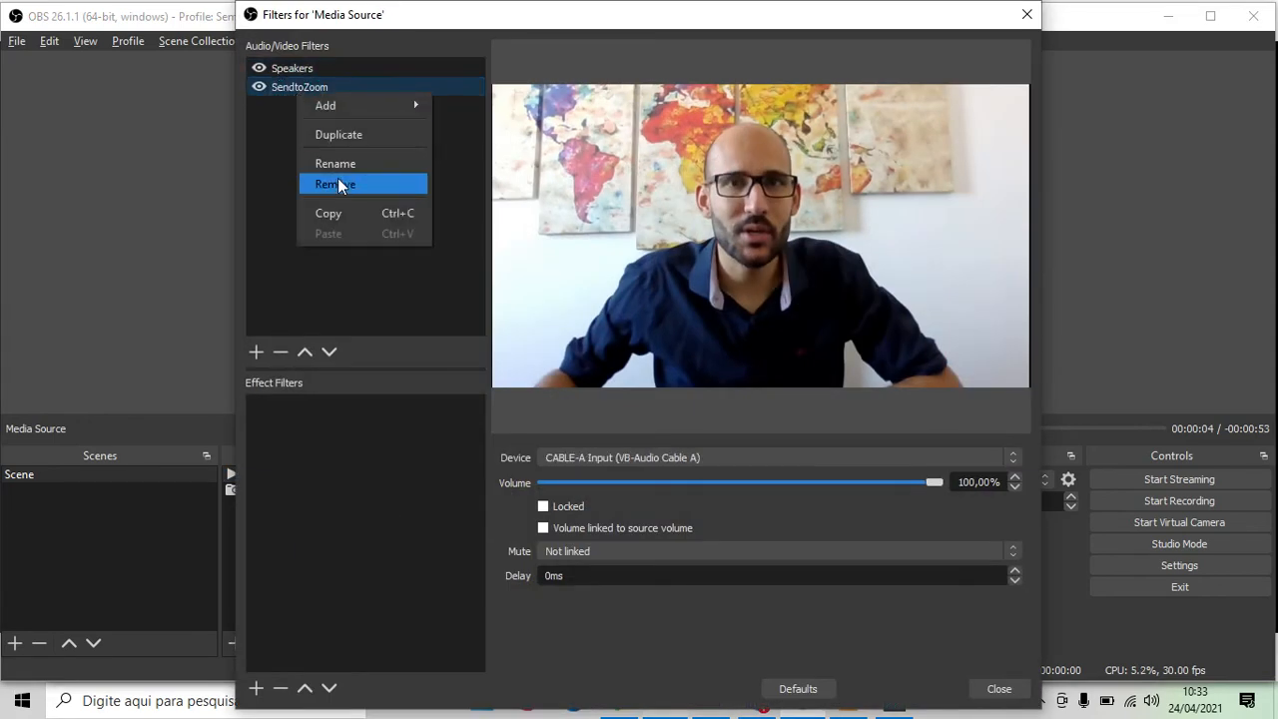
pyautogui.click(345, 206)
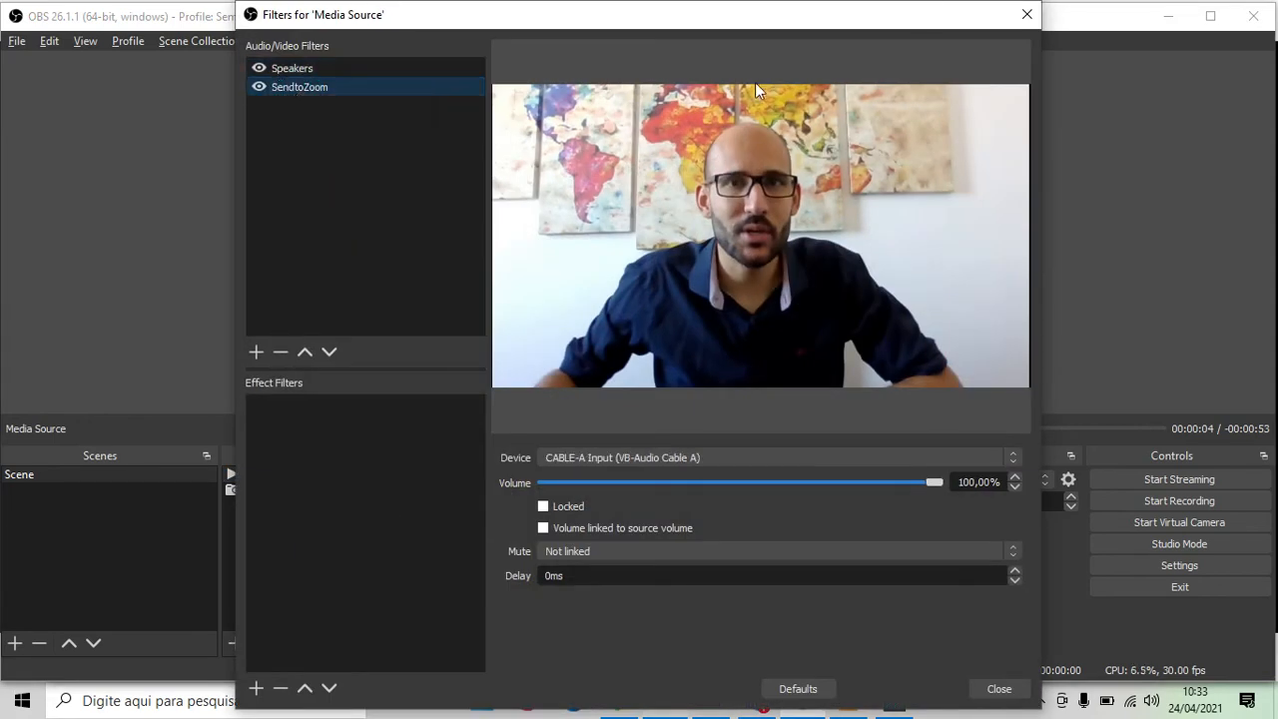
pyautogui.click(1027, 16)
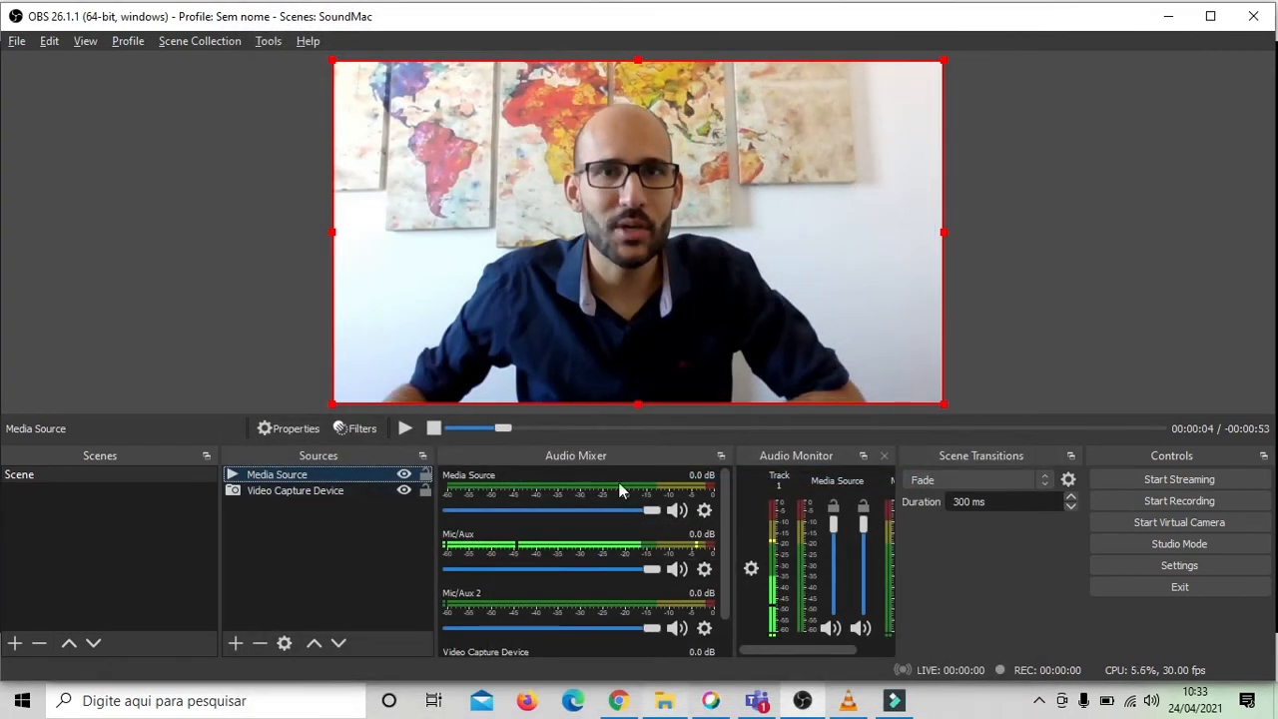
# Paste the SendtoZoom filter onto Mic/Aux 2, check the devices of both its filters, and close the filters.
pyautogui.click(704, 628)
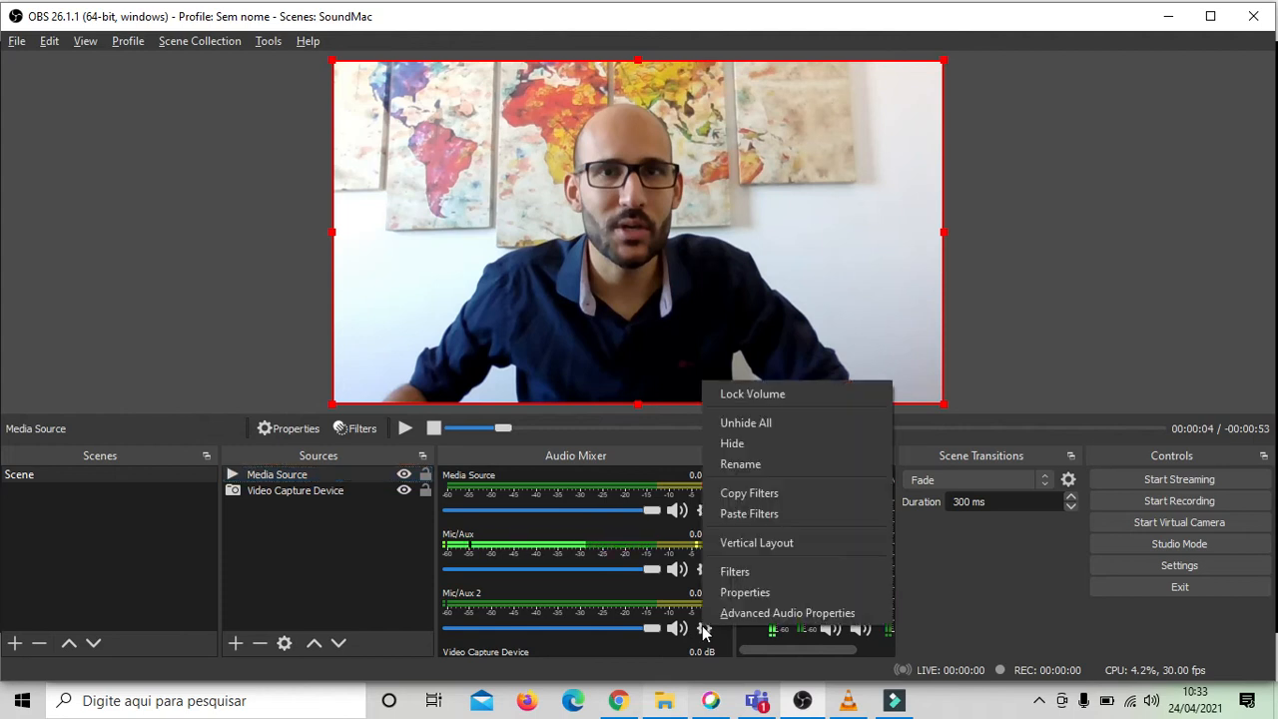
pyautogui.click(760, 577)
pyautogui.rightClick(287, 211)
pyautogui.click(317, 246)
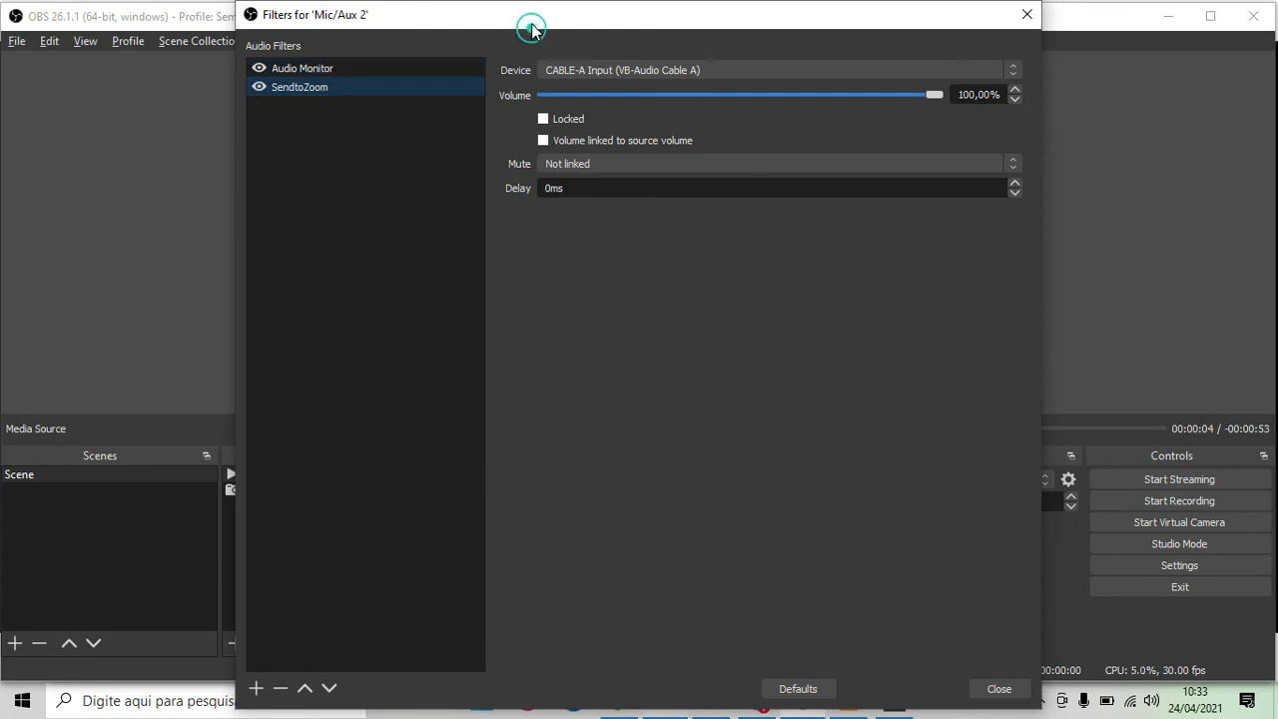
pyautogui.moveTo(531, 28); pyautogui.dragTo(603, 61)
pyautogui.click(398, 103)
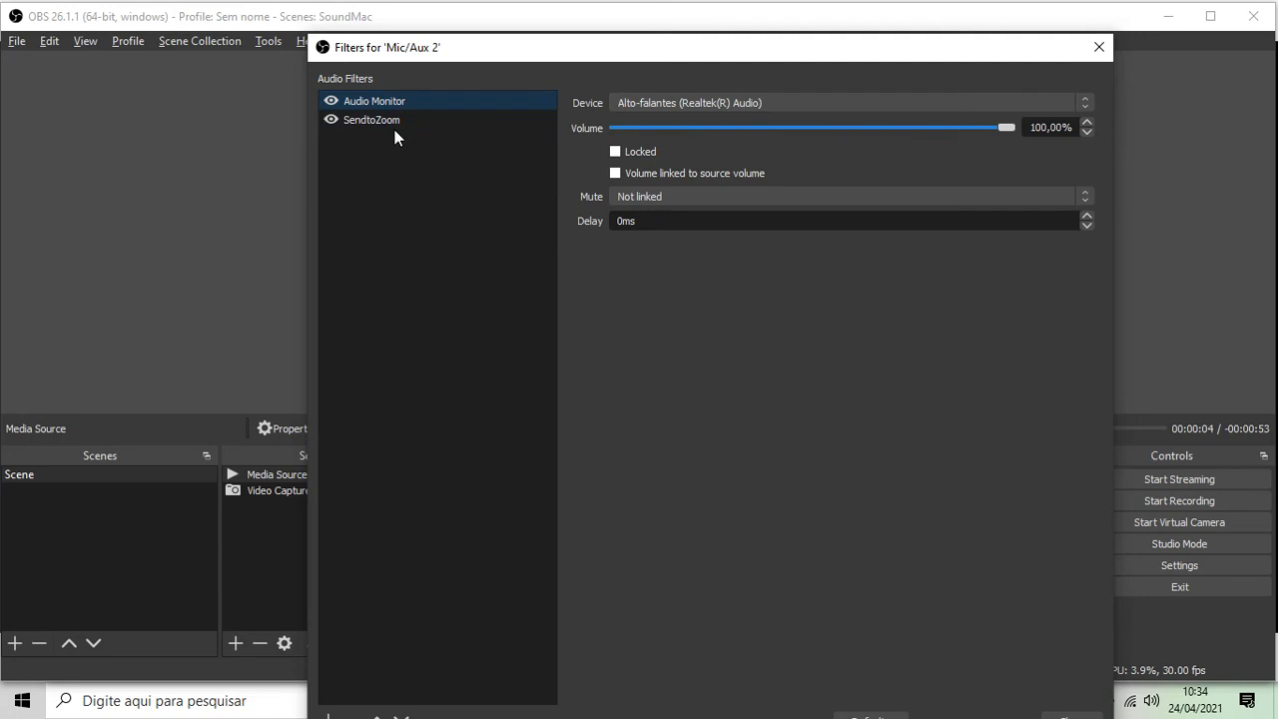
pyautogui.click(395, 122)
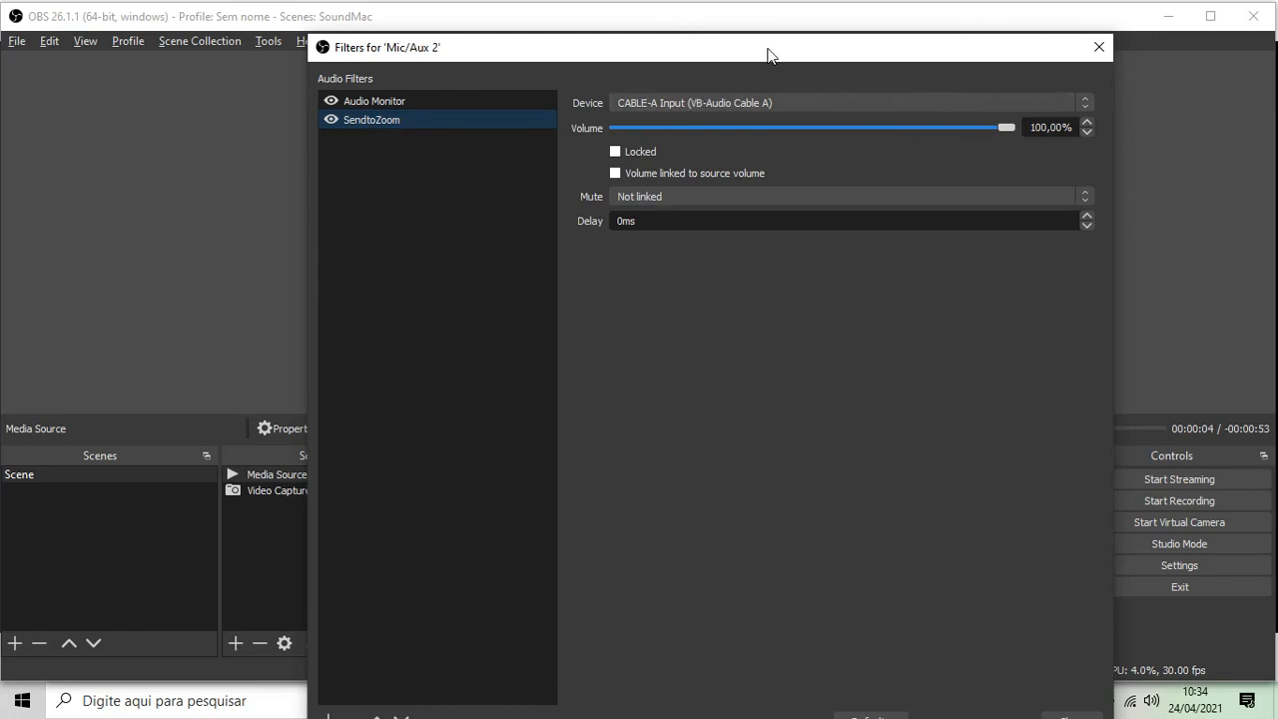
pyautogui.click(1098, 47)
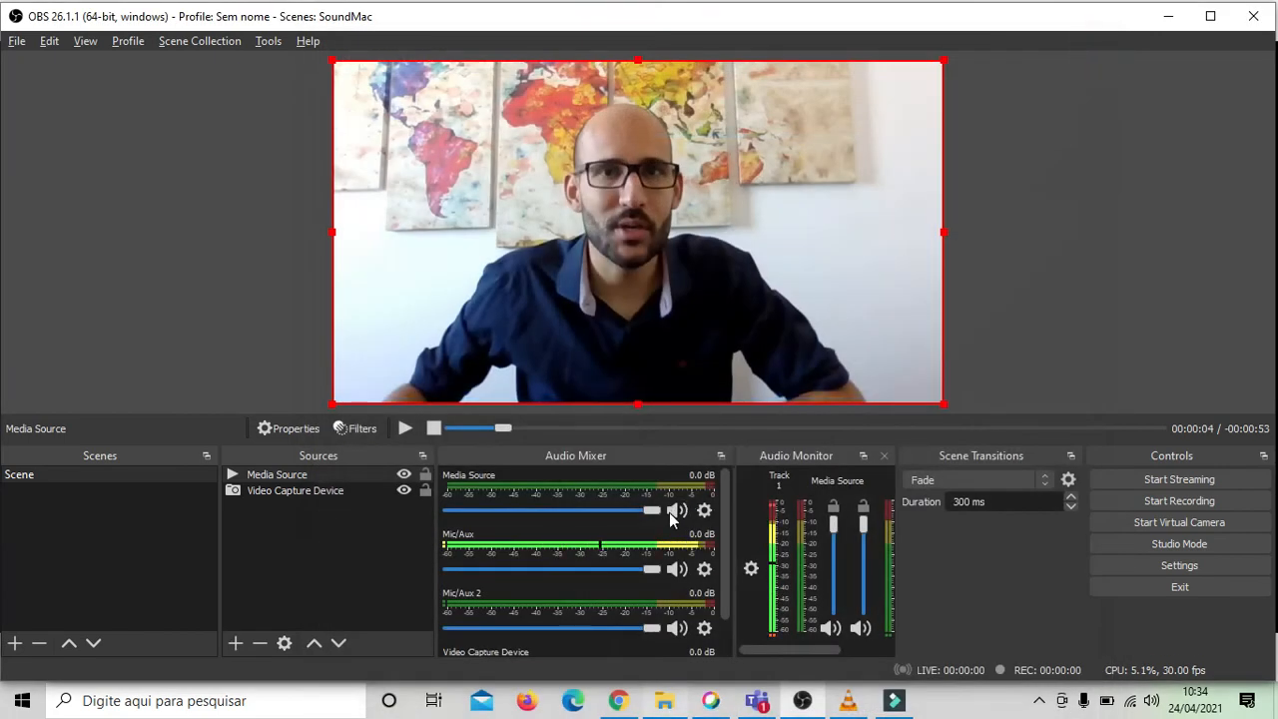
# Paste the SendtoZoom filter onto Mic/Aux and close its filters.
pyautogui.click(704, 569)
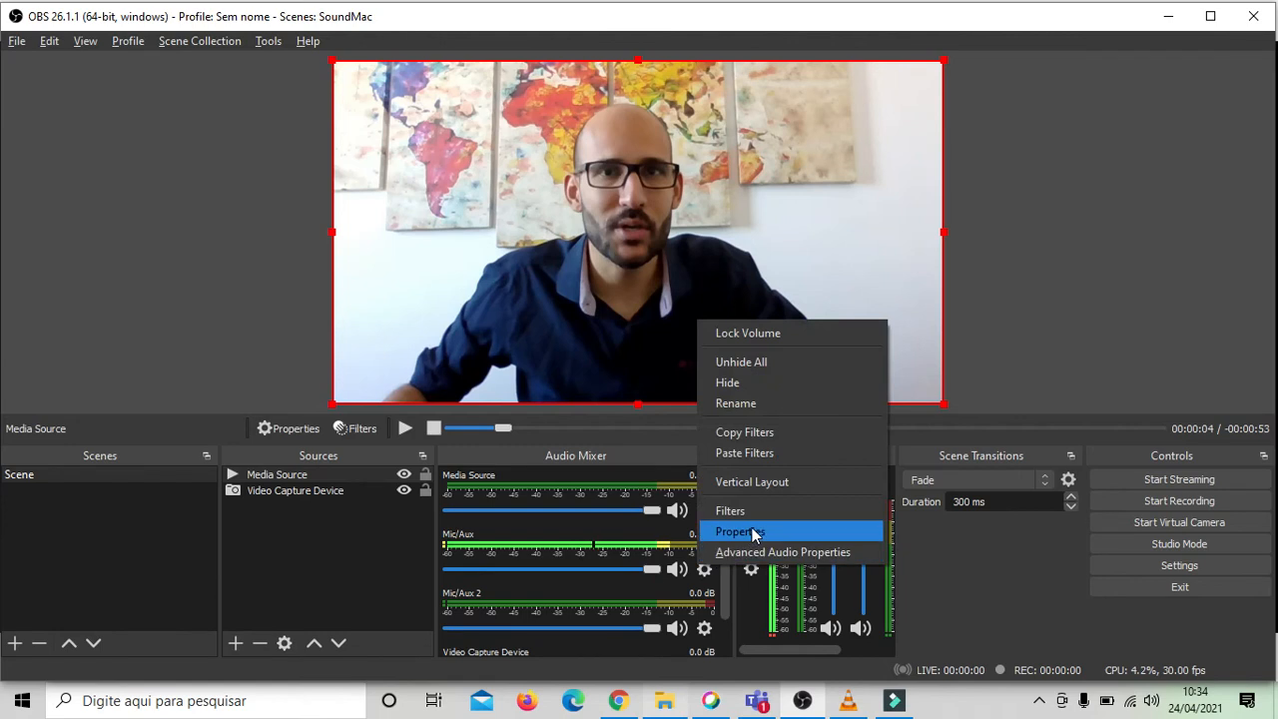
pyautogui.click(759, 509)
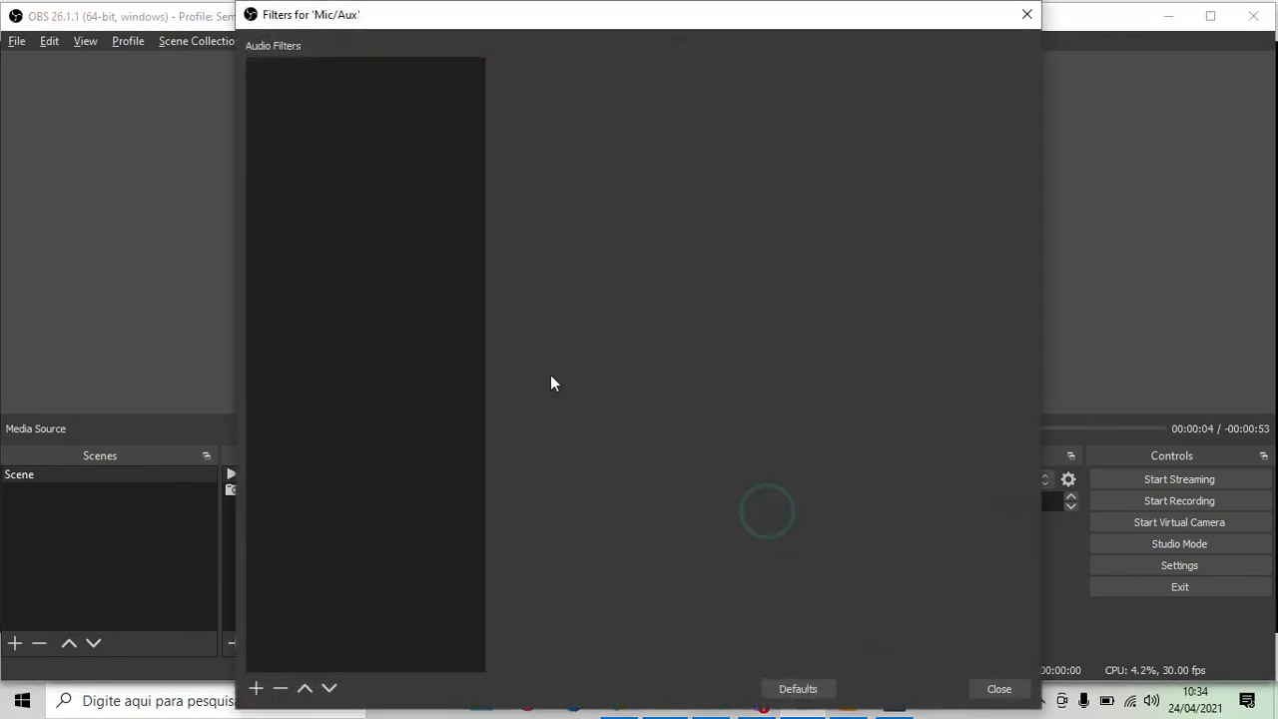
pyautogui.rightClick(348, 147)
pyautogui.click(382, 177)
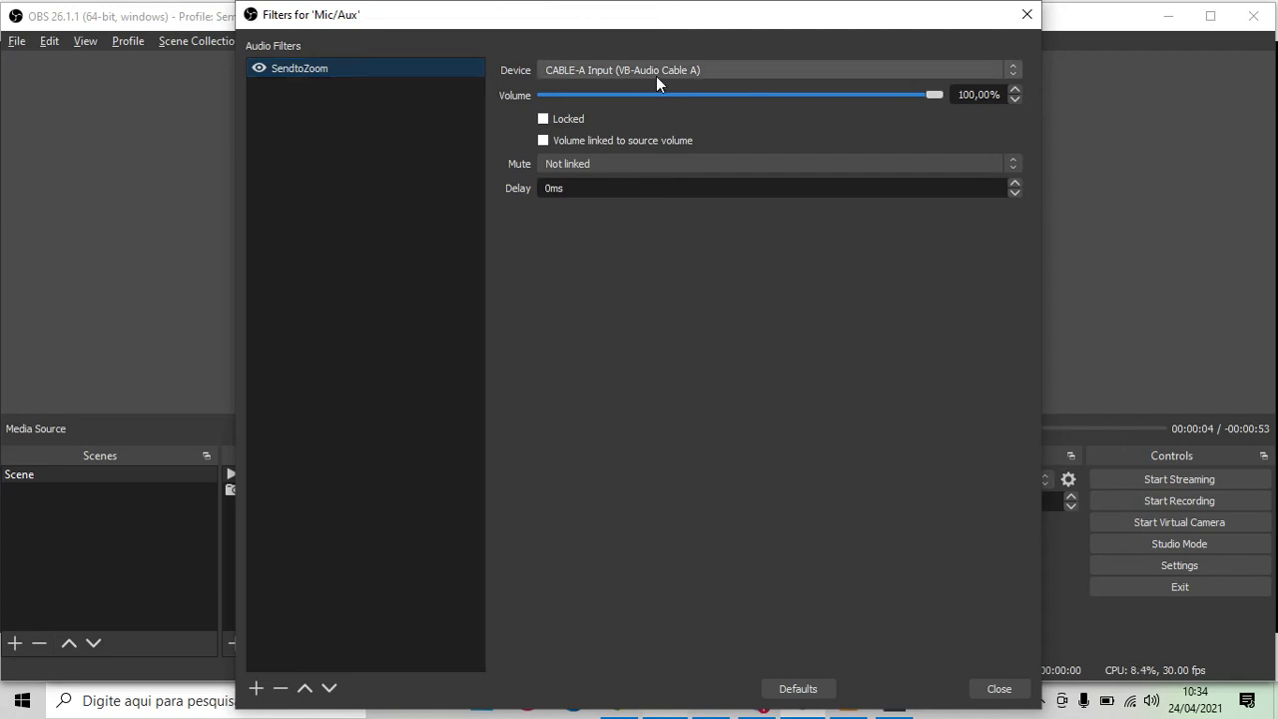
pyautogui.click(1038, 16)
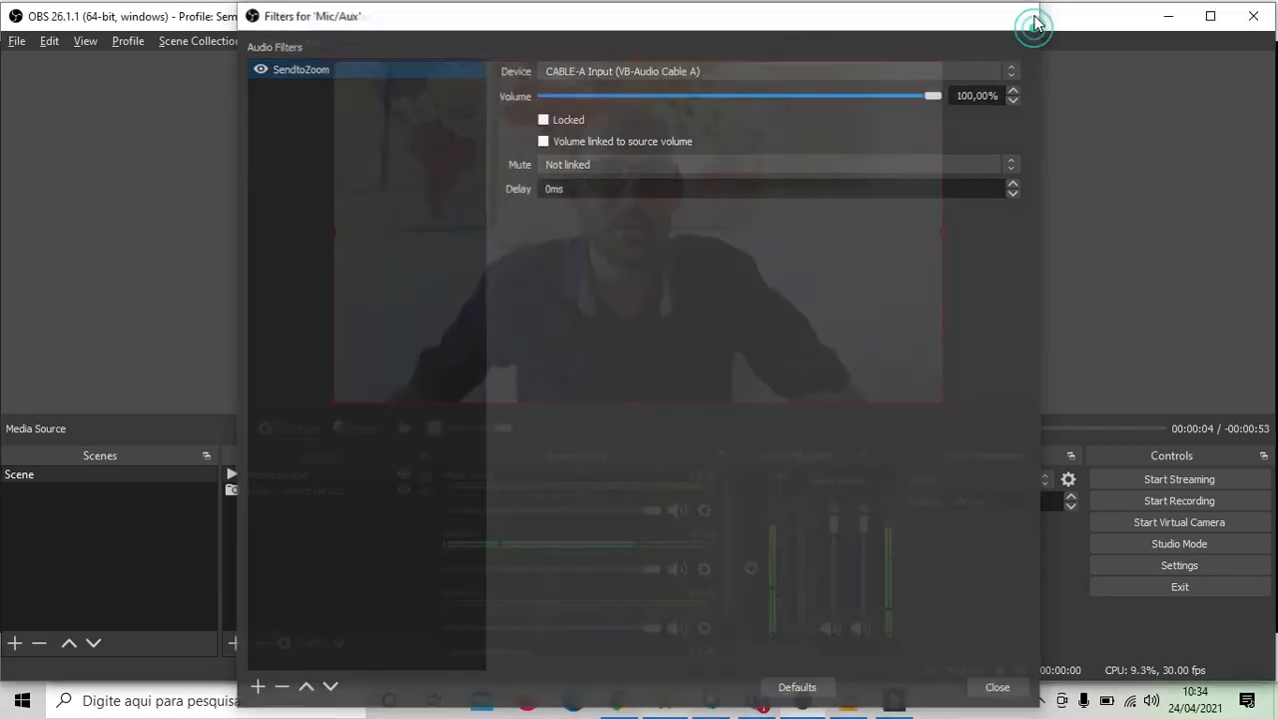
# Examine the monitoring device options in the audio settings and close the settings without changes.
pyautogui.click(1096, 570)
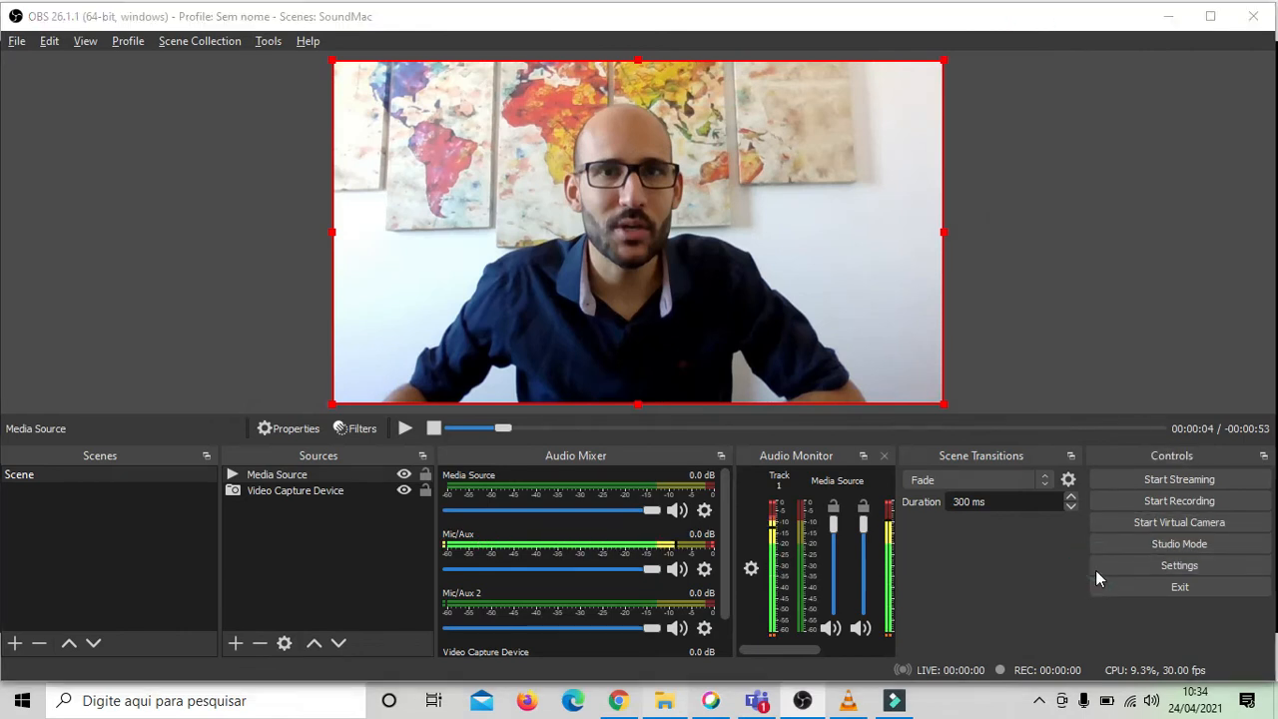
pyautogui.click(245, 192)
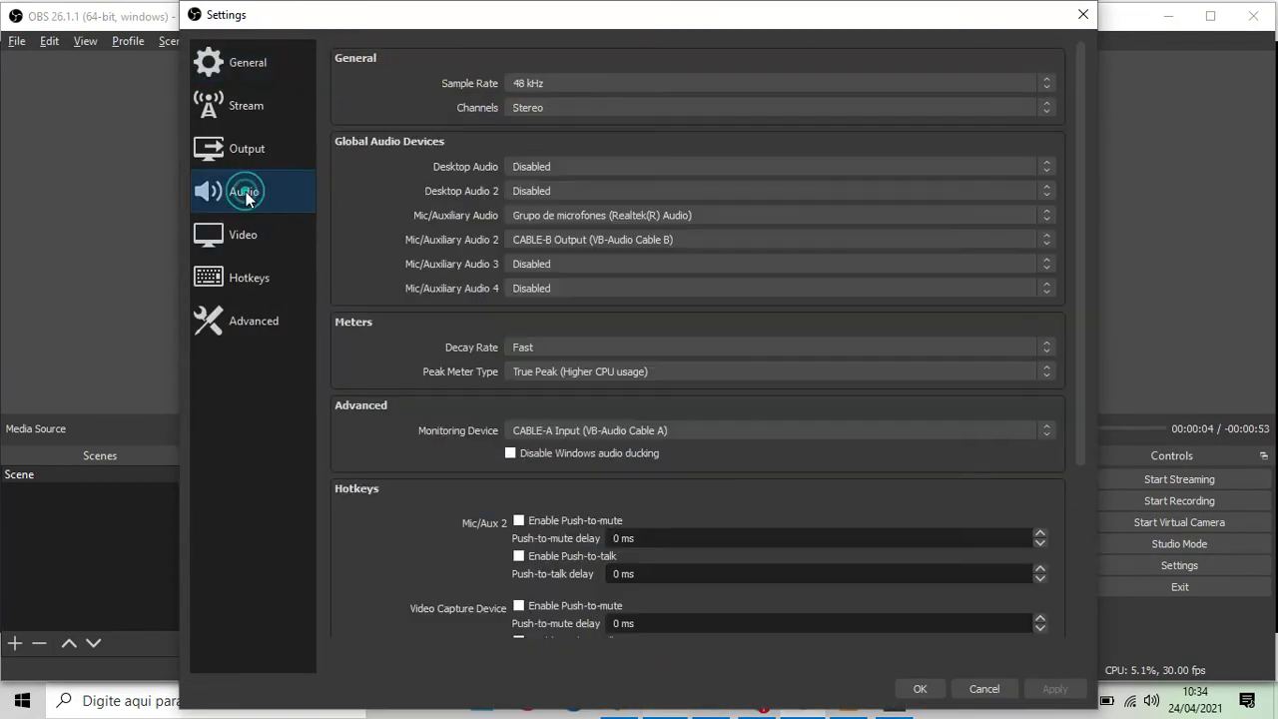
pyautogui.click(556, 431)
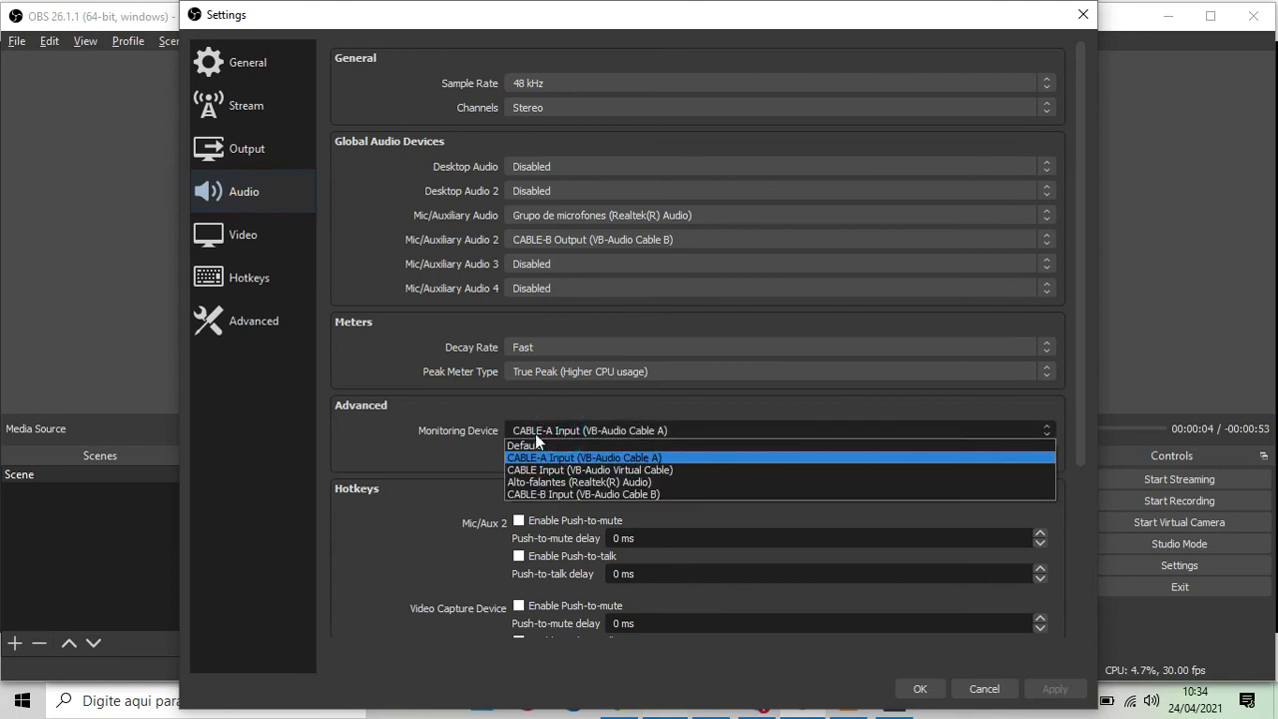
pyautogui.click(1068, 28)
pyautogui.click(1079, 21)
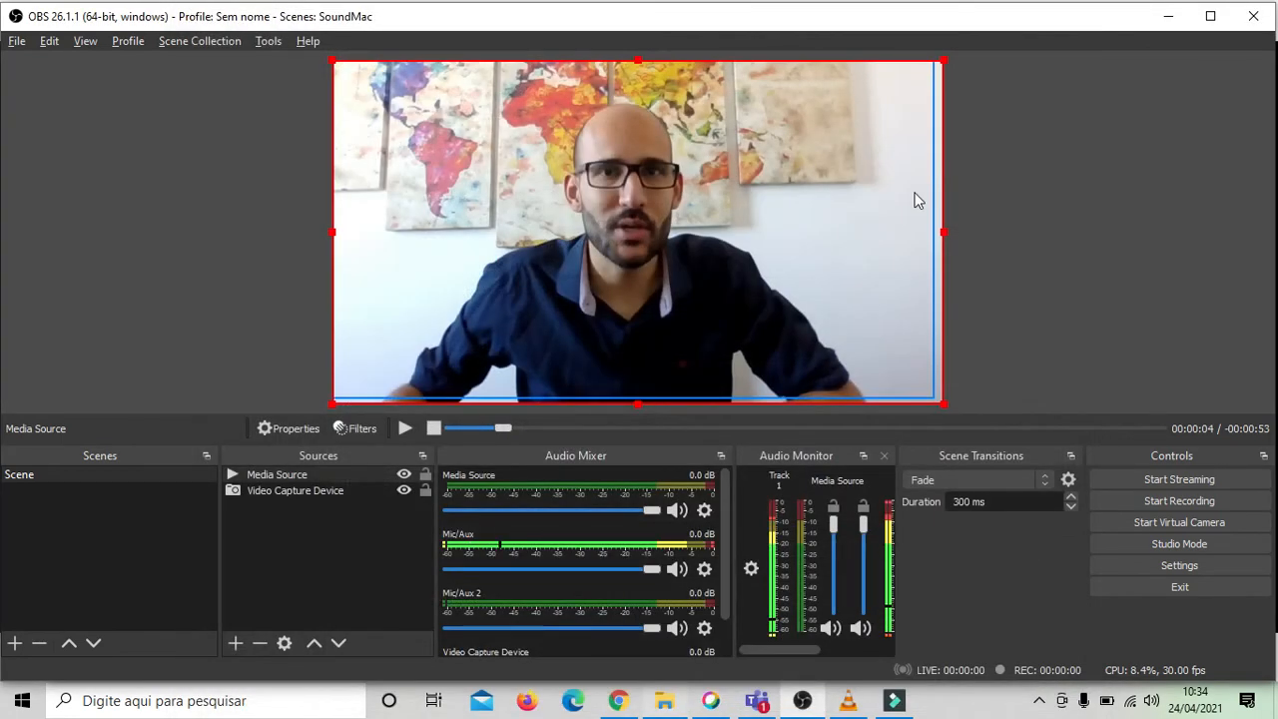
# Hide the Media Source, remove its SendtoZoom filter while keeping the Speakers filter, and close the filters.
pyautogui.click(408, 475)
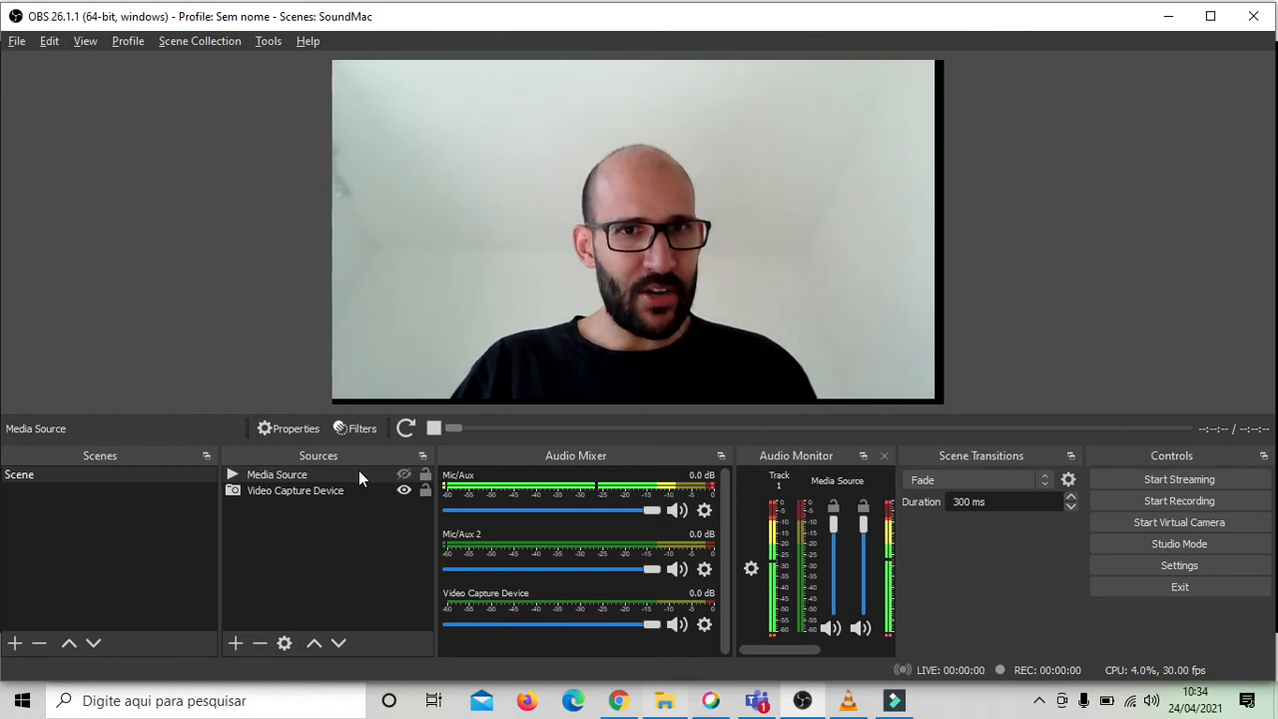
pyautogui.rightClick(358, 469)
pyautogui.click(409, 500)
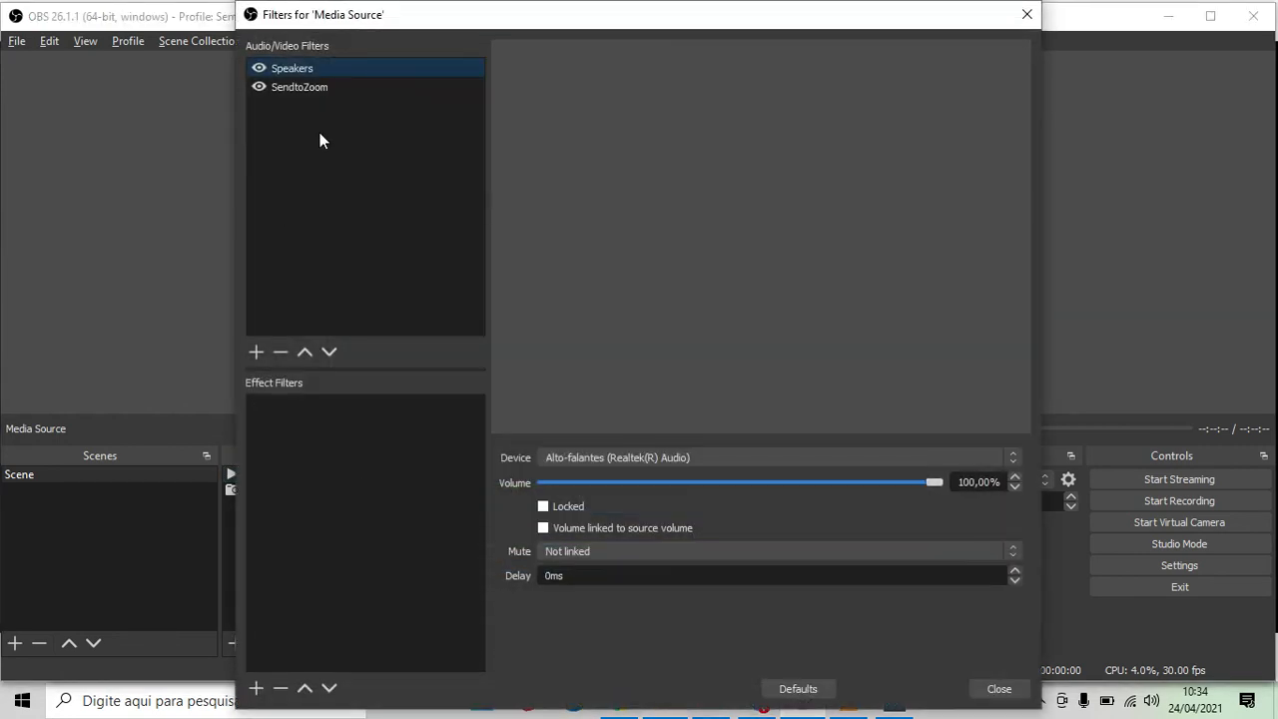
pyautogui.click(304, 90)
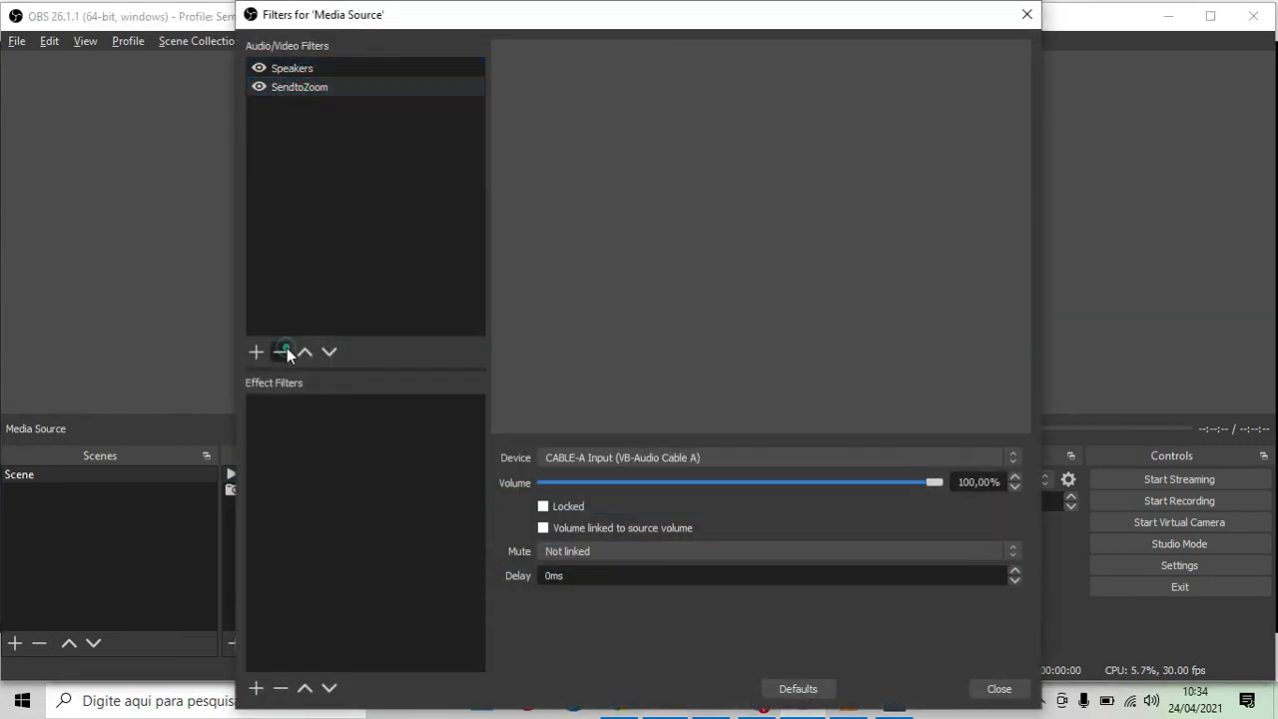
pyautogui.click(282, 353)
pyautogui.click(685, 391)
pyautogui.click(283, 67)
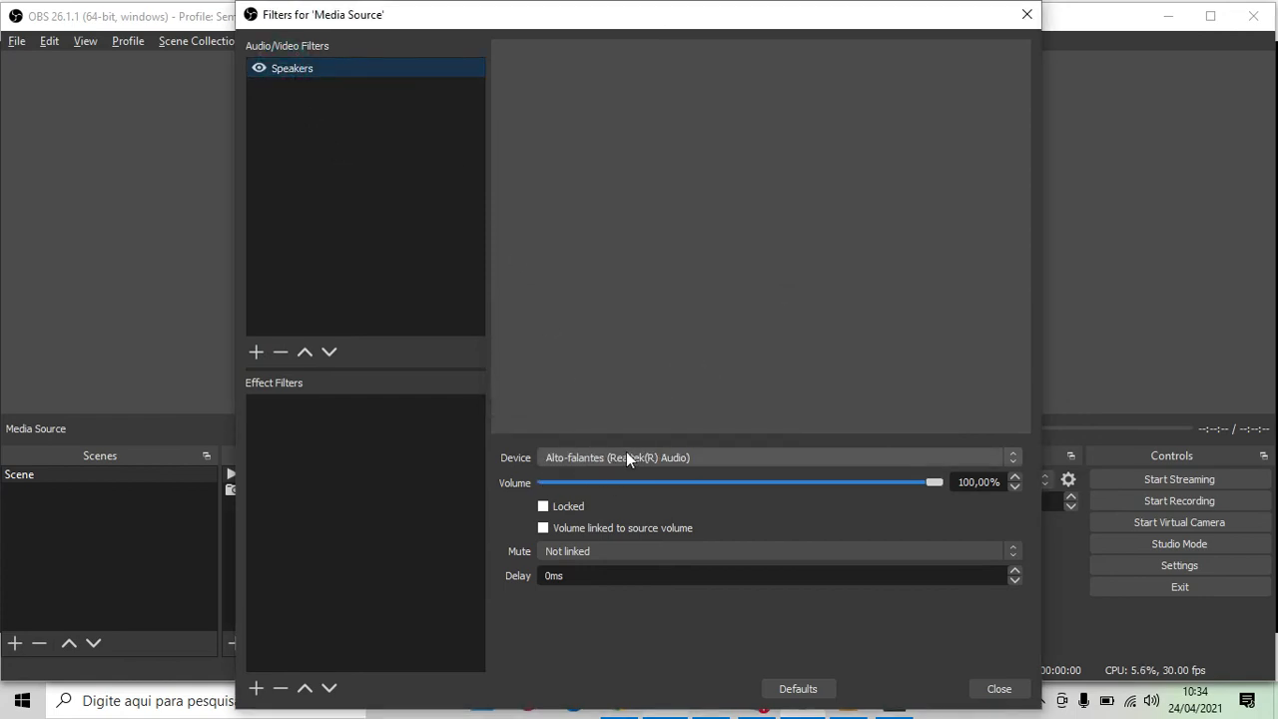
pyautogui.click(998, 688)
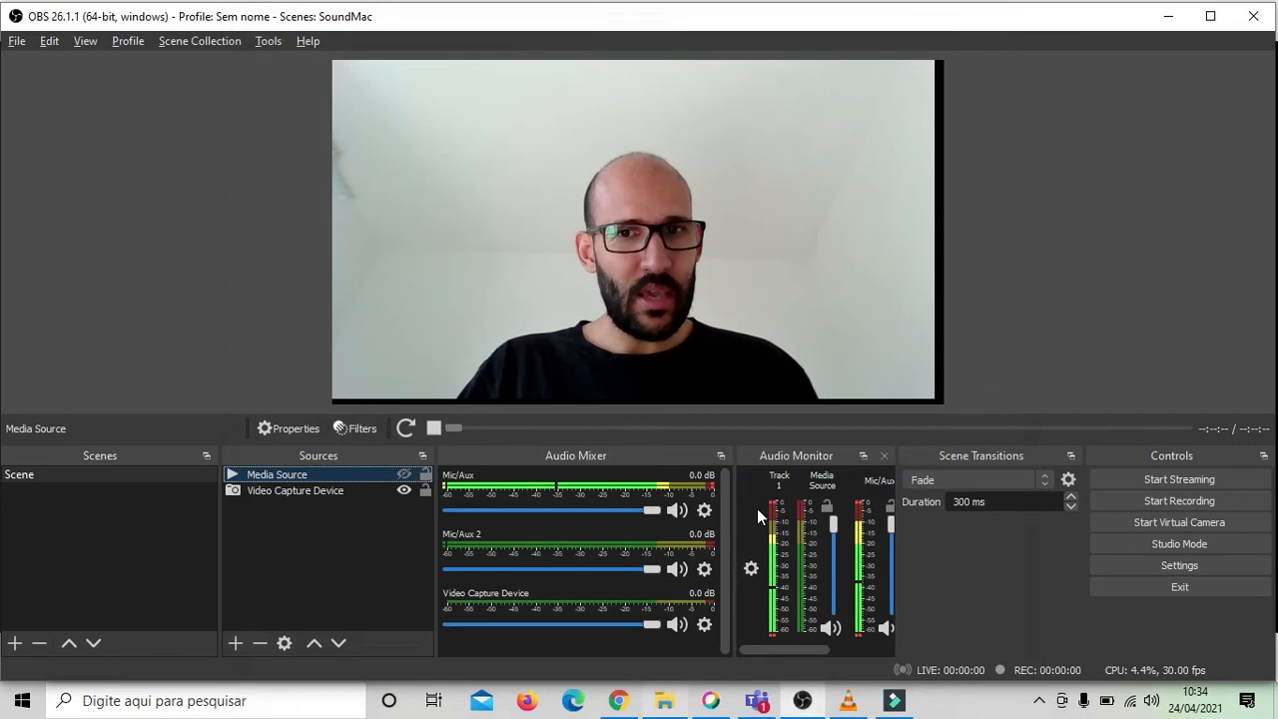
# Show the Media Source again and pause its playback.
pyautogui.click(705, 511)
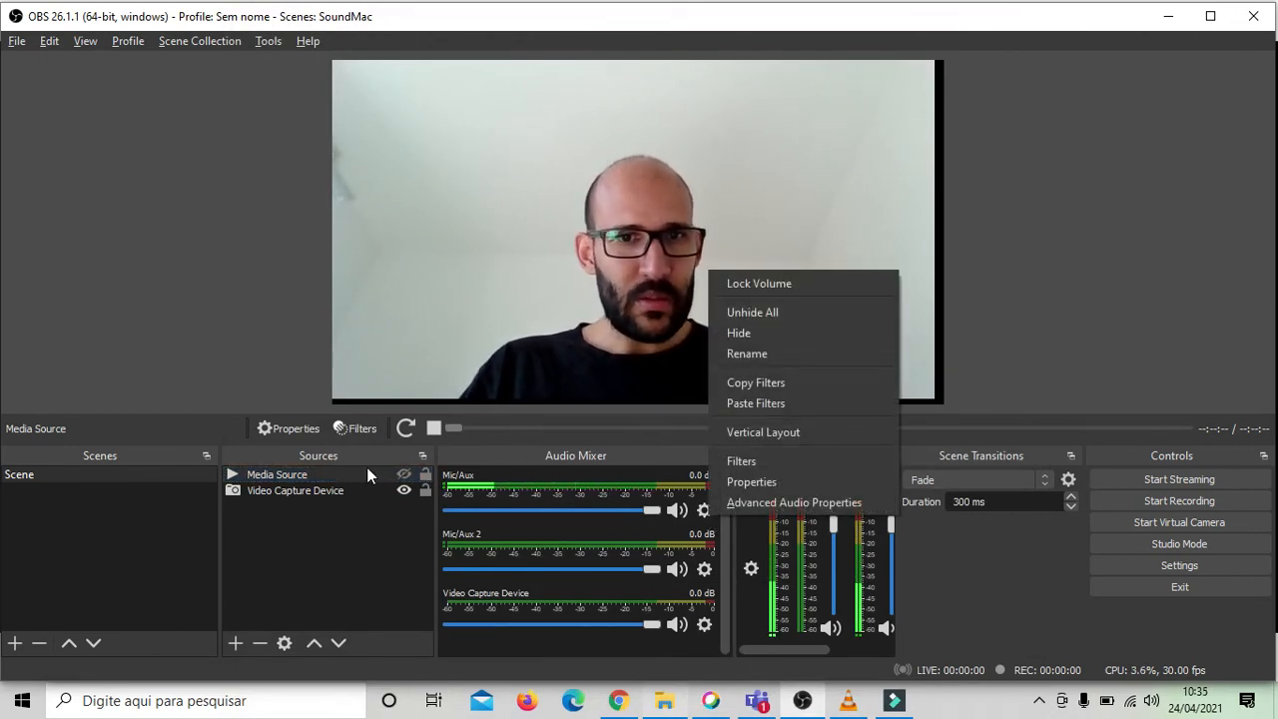
pyautogui.click(403, 476)
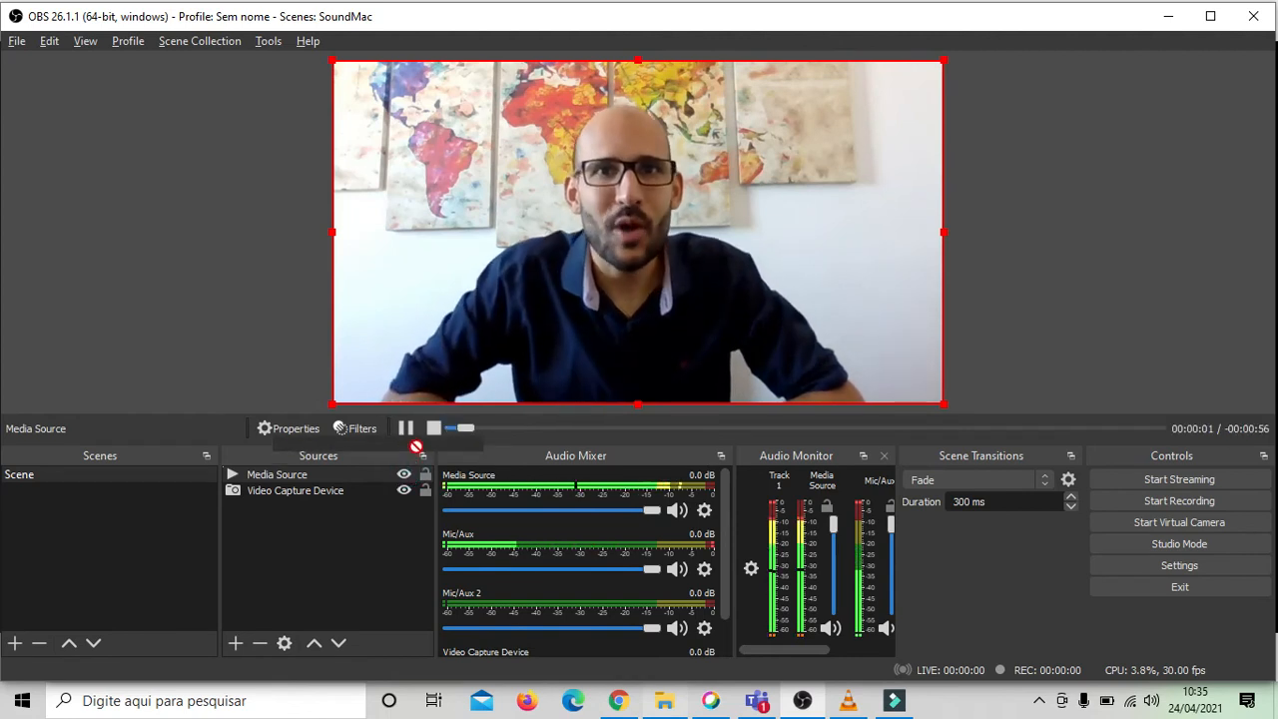
pyautogui.click(405, 428)
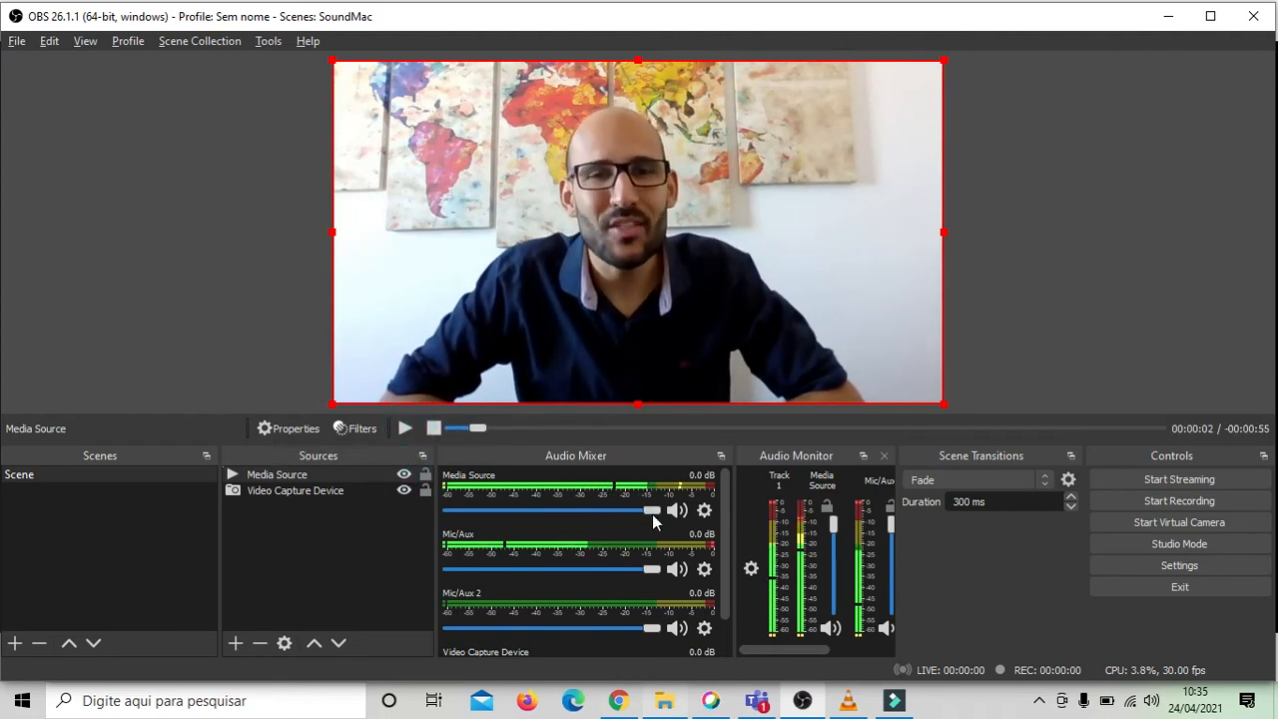
# Set Audio Monitoring to Monitor and Output for Media Source, Mic/Aux and Mic/Aux 2, and close the advanced audio properties.
pyautogui.click(705, 510)
pyautogui.click(779, 504)
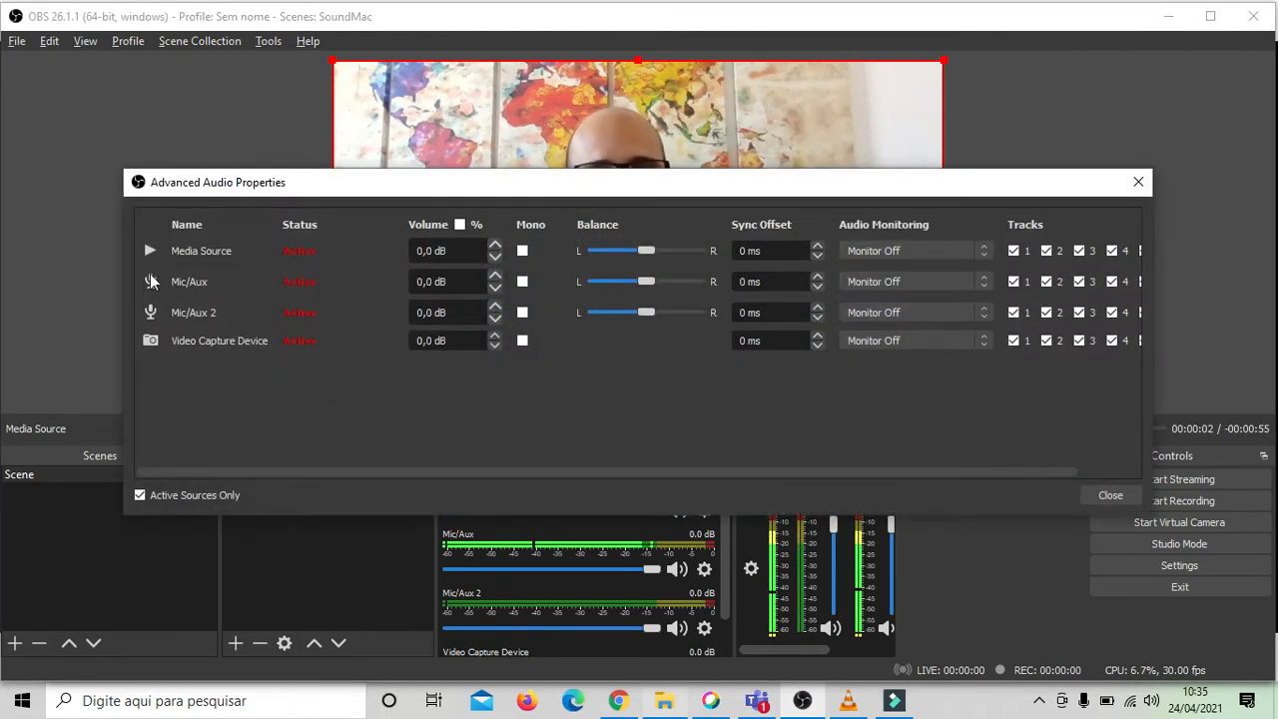
pyautogui.click(842, 252)
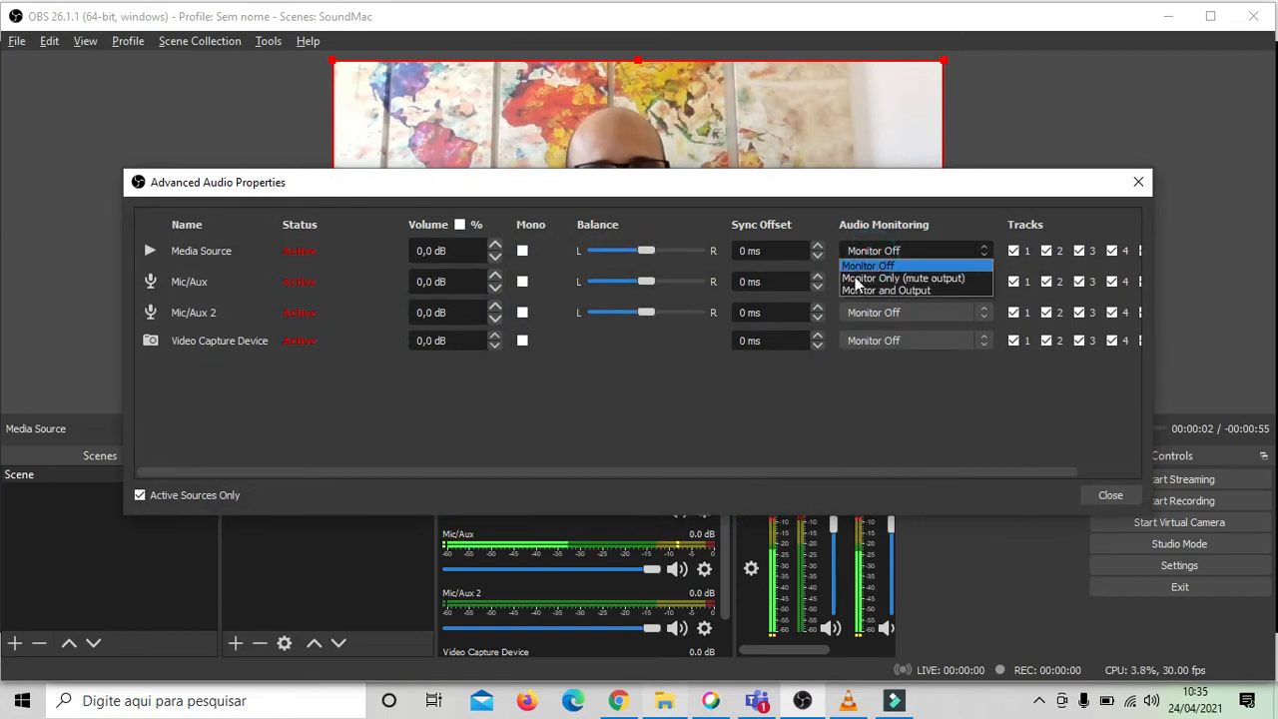
pyautogui.click(868, 290)
pyautogui.click(871, 288)
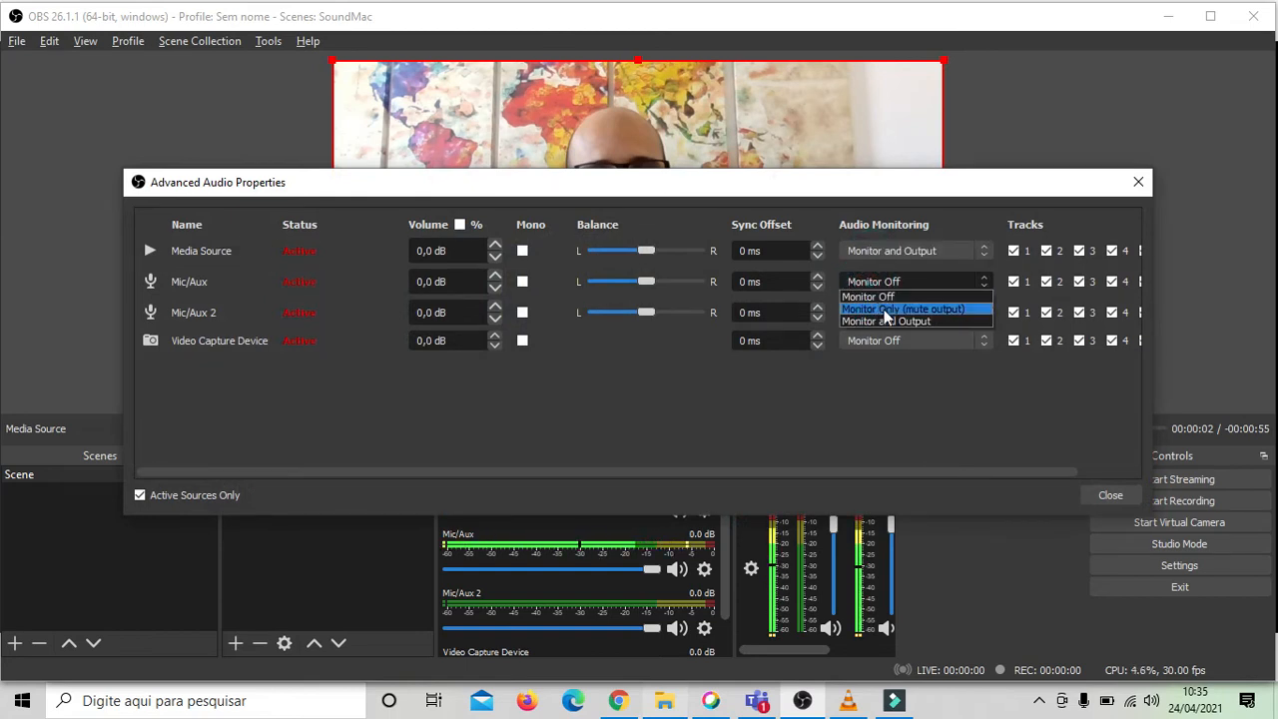
pyautogui.click(883, 323)
pyautogui.click(882, 317)
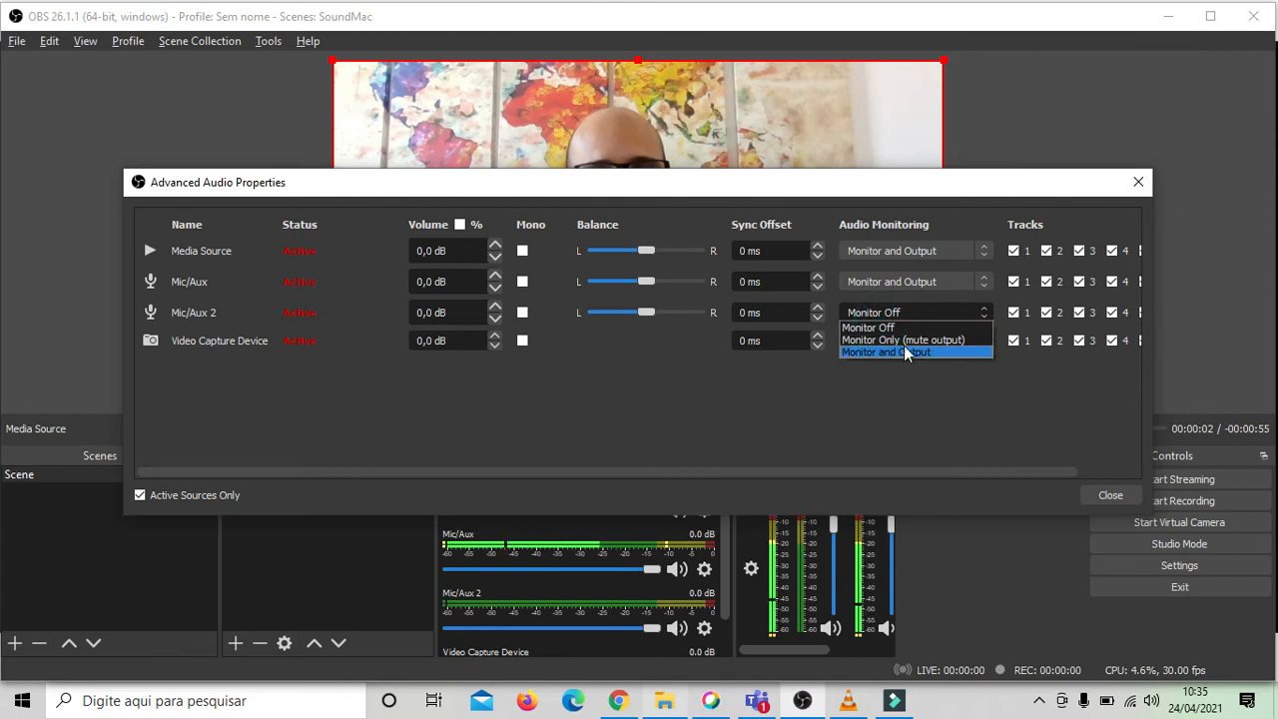
pyautogui.click(904, 354)
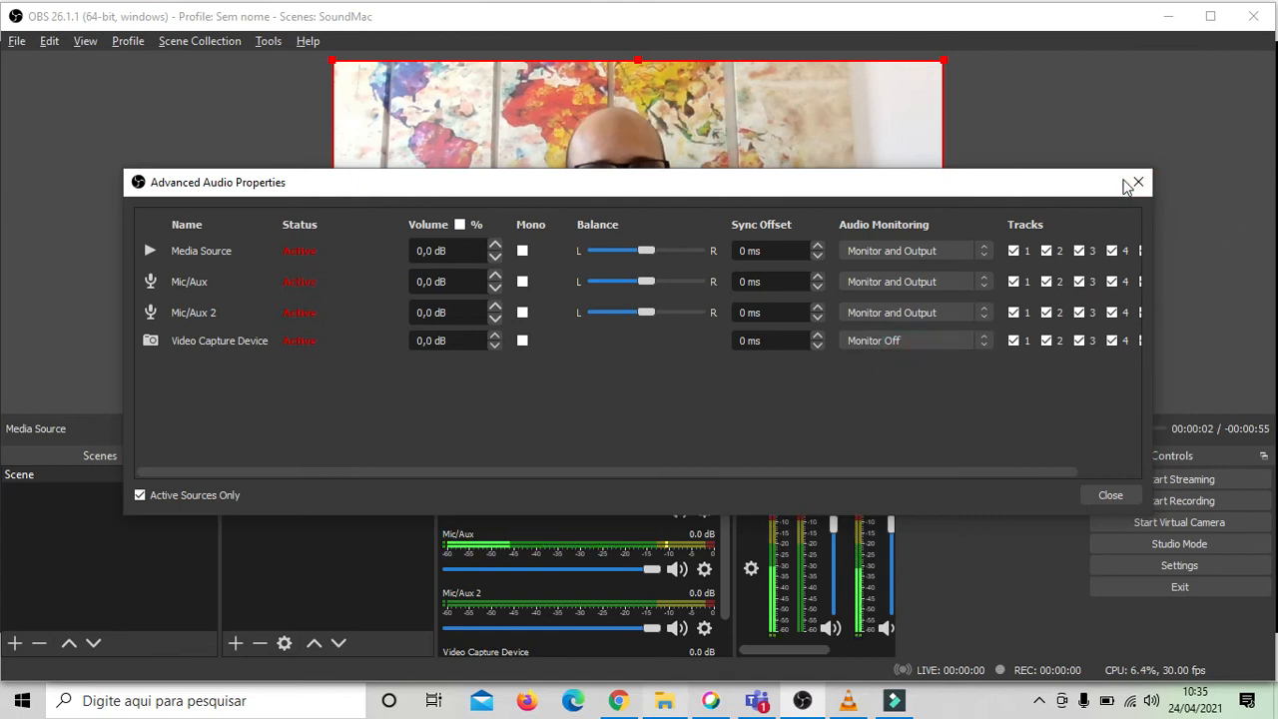
pyautogui.click(1138, 182)
# Check in the OBS audio settings that CABLE-A Input (VB-Audio Cable A) is the monitoring device, and close the settings.
pyautogui.click(1114, 564)
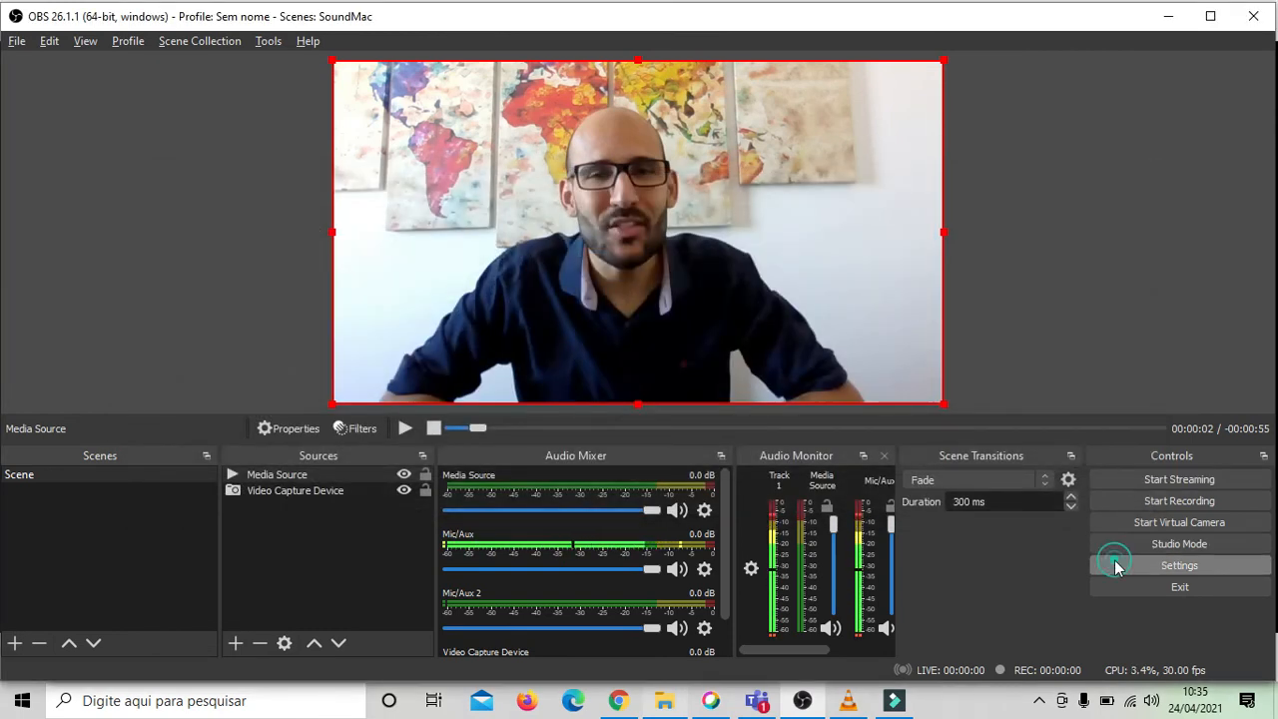
pyautogui.click(244, 195)
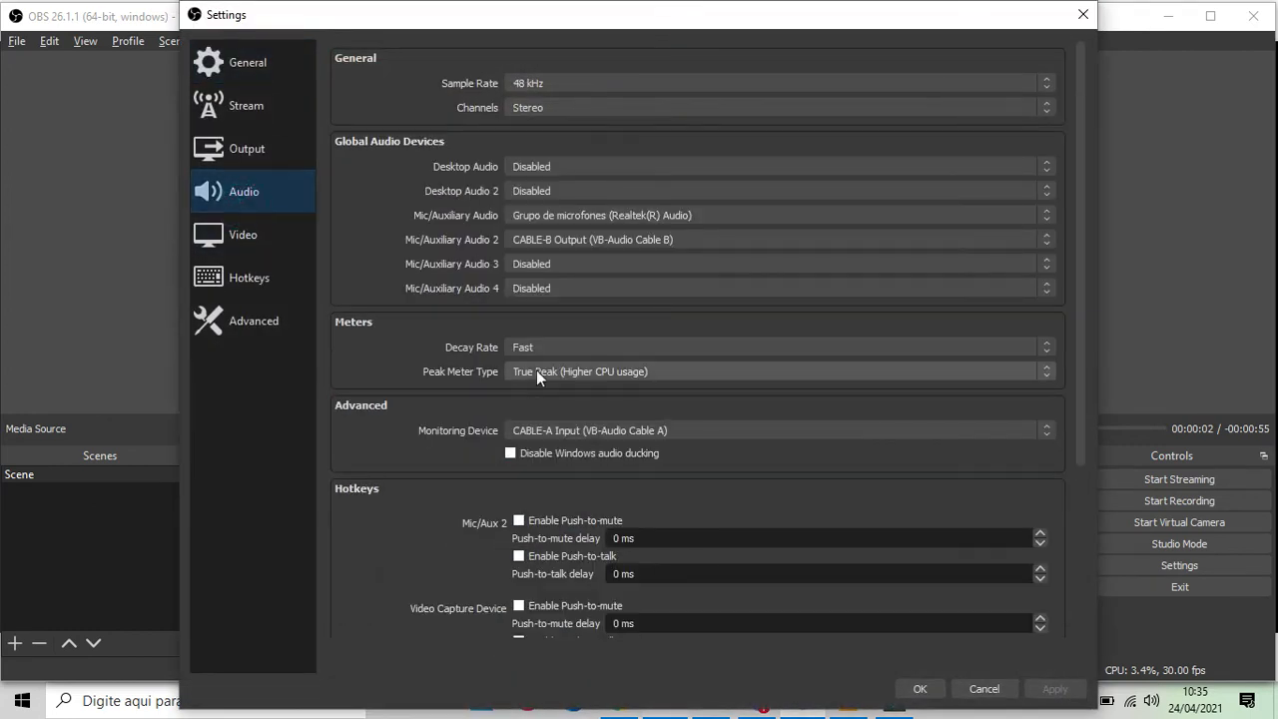
pyautogui.click(531, 428)
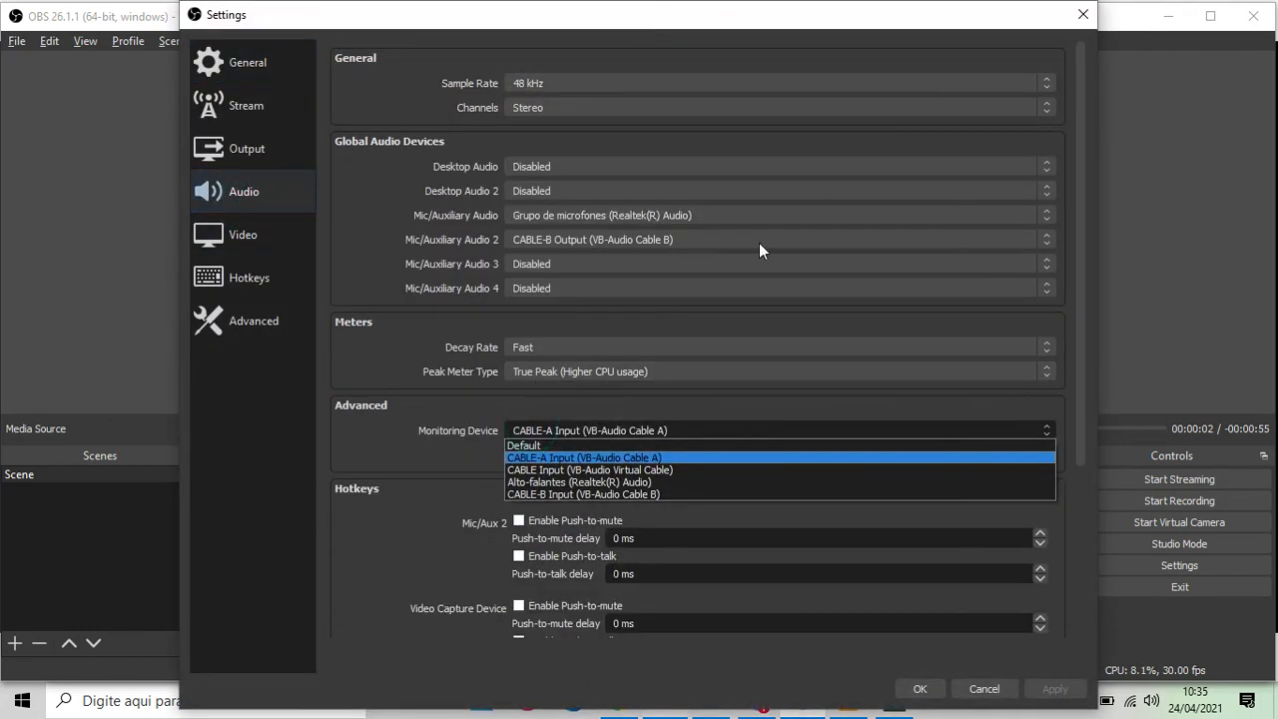
pyautogui.click(565, 457)
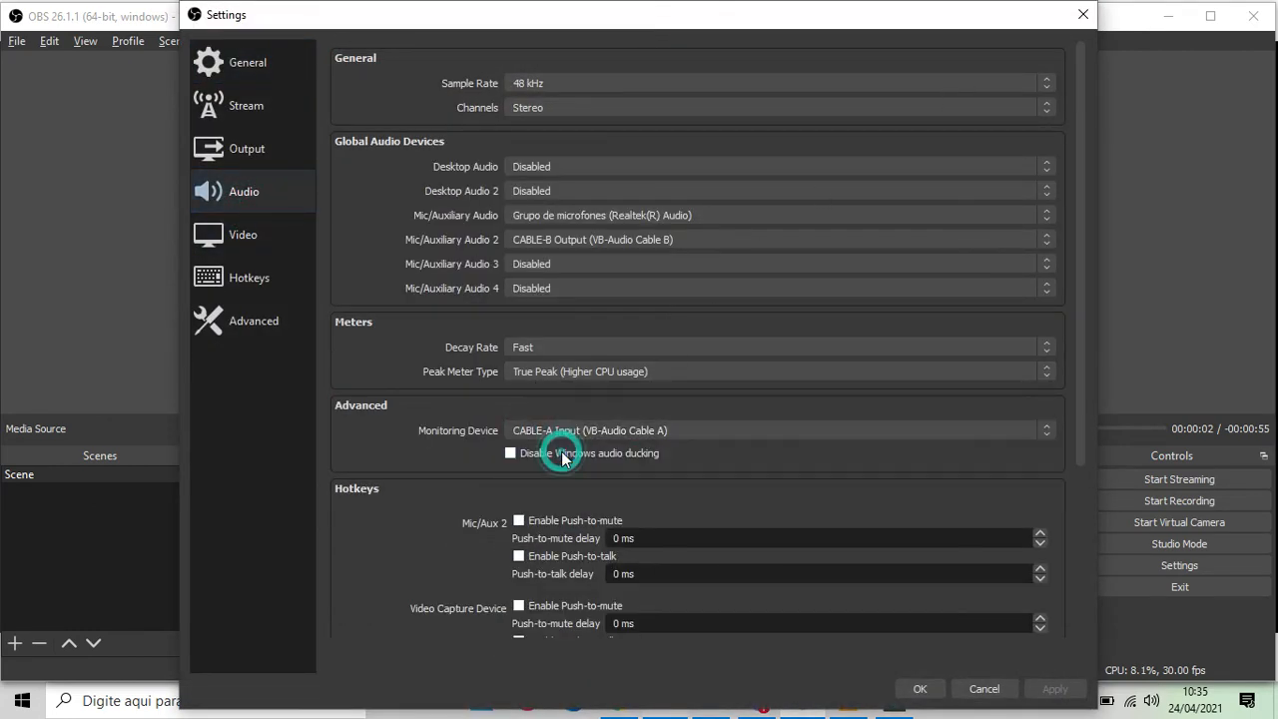
pyautogui.click(1081, 16)
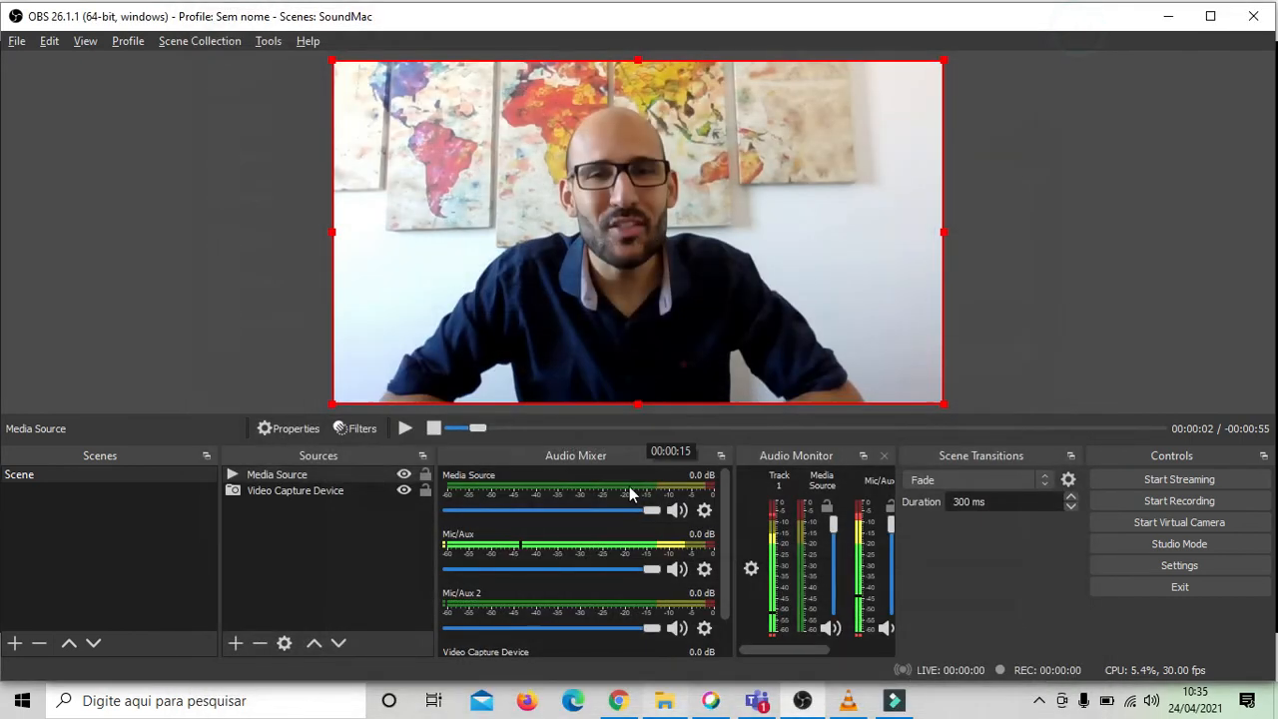
# Remove the SendtoZoom filter from Mic/Aux 2 while keeping its Audio Monitor filter, and close the filters.
pyautogui.click(705, 627)
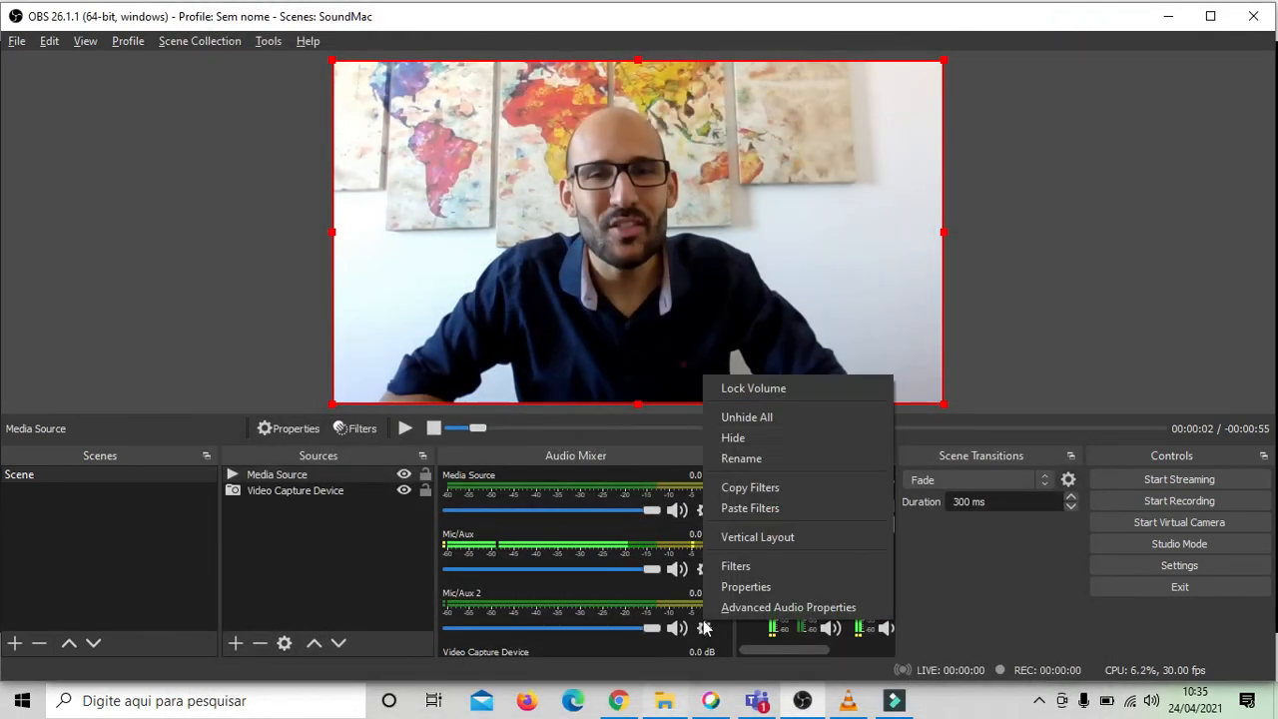
pyautogui.click(776, 566)
pyautogui.click(308, 88)
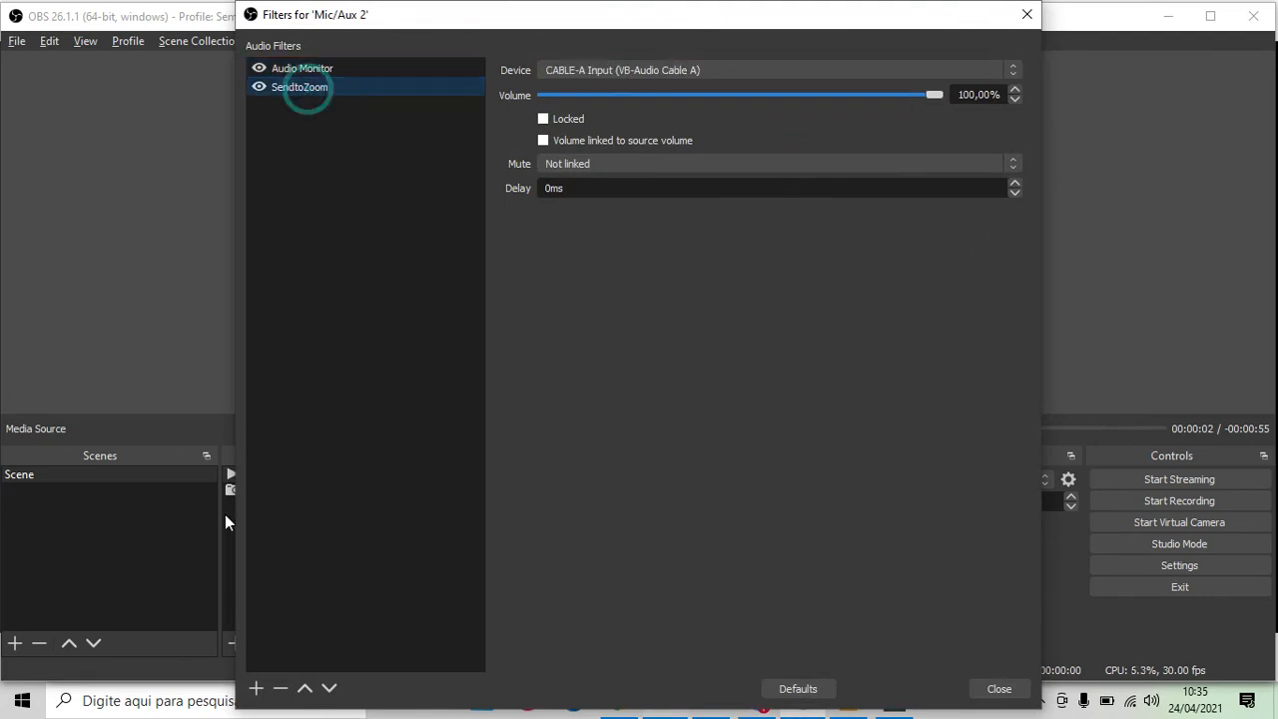
pyautogui.click(281, 689)
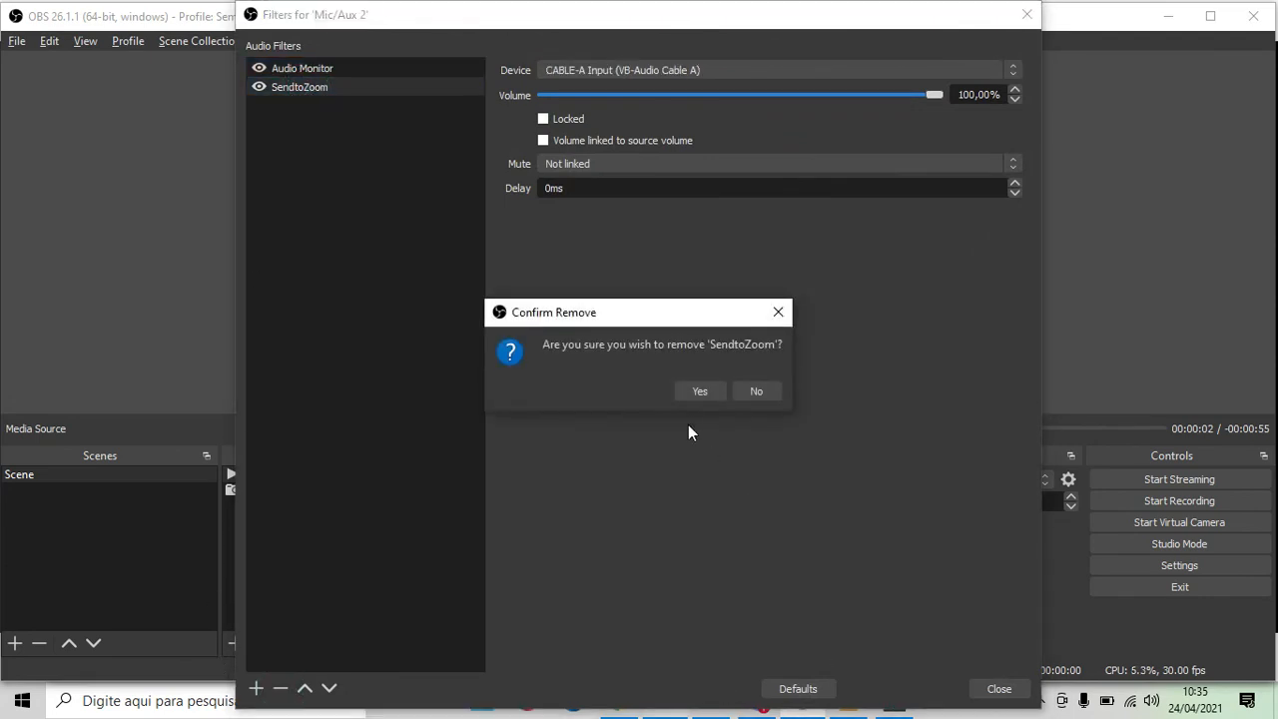
pyautogui.click(691, 391)
pyautogui.click(998, 688)
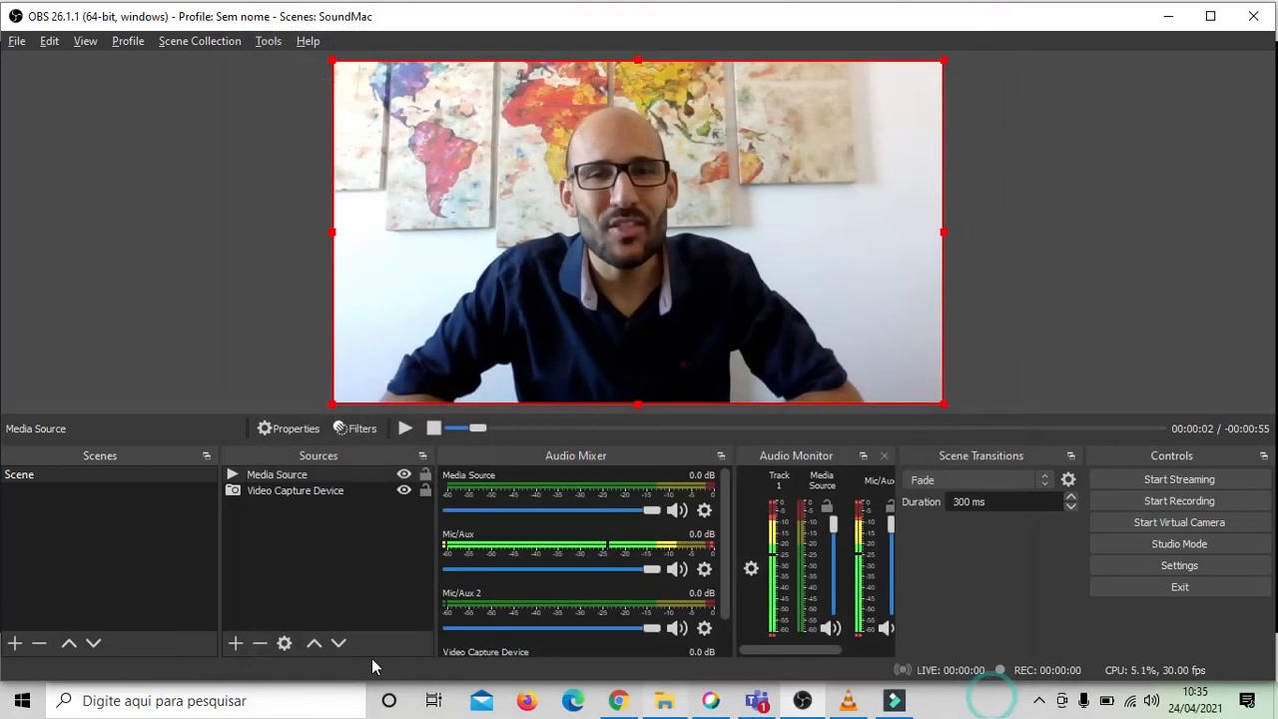
# Launch Zoom from the Windows search and open its audio settings.
pyautogui.click(235, 694)
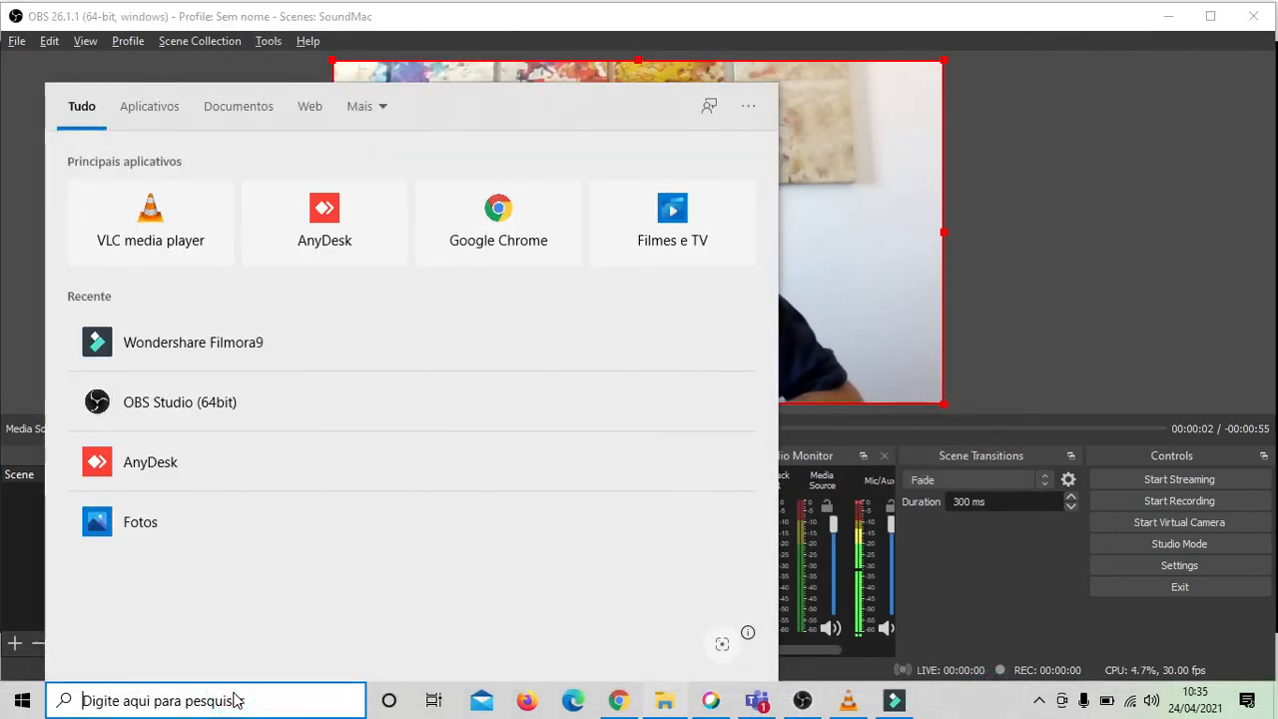
pyautogui.write('zoom')
pyautogui.click(181, 171)
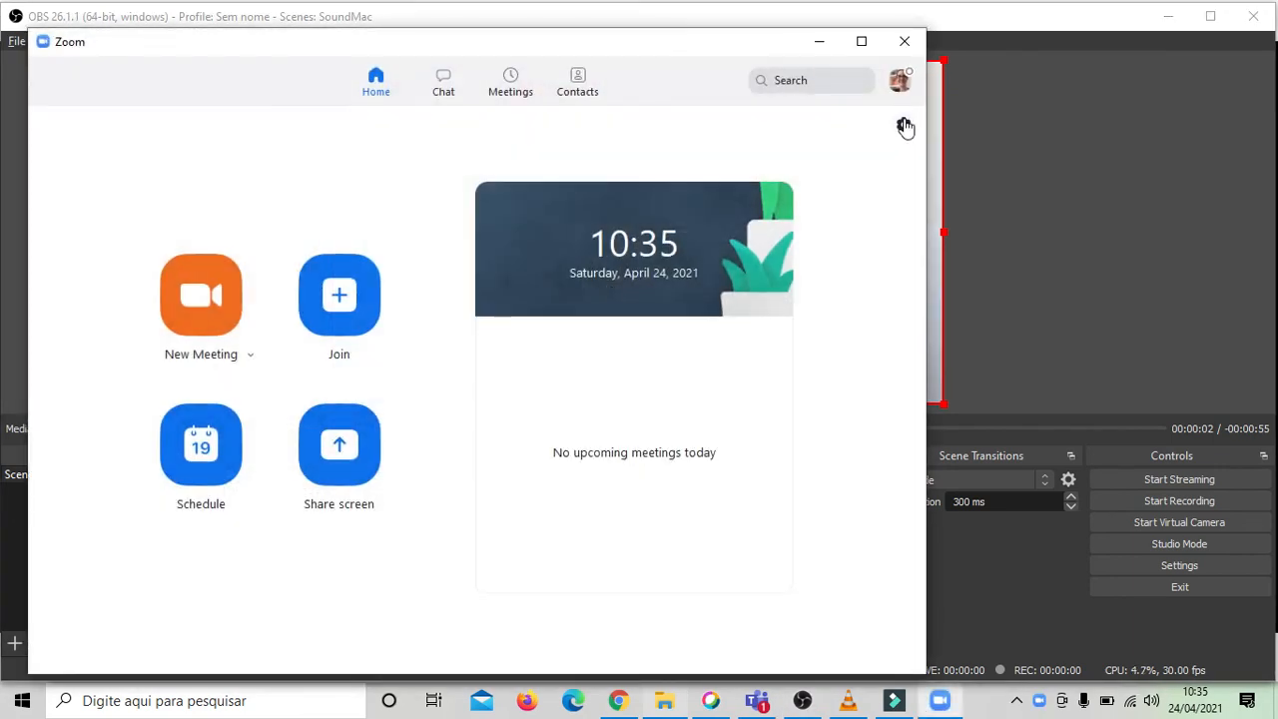
pyautogui.click(904, 130)
pyautogui.click(317, 157)
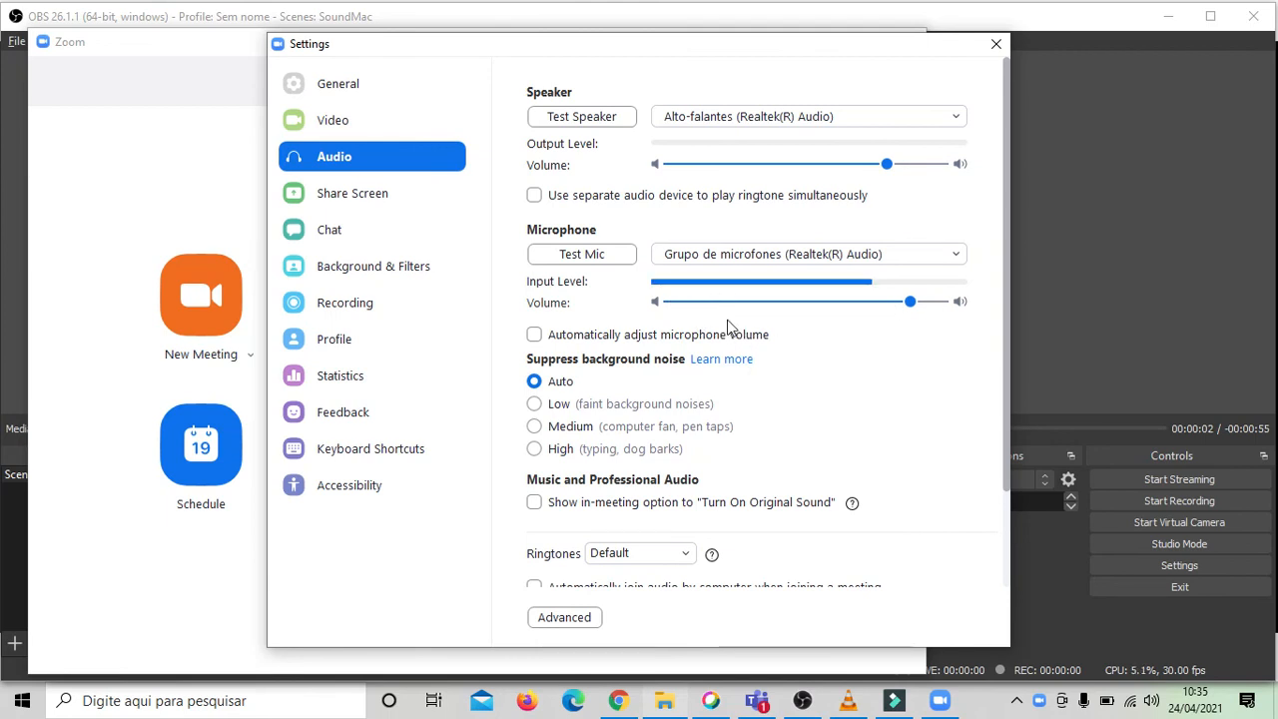
# Pause _ChopCup.MP3 in VLC, and move the Zoom settings window aside to view the OBS audio mixer.
pyautogui.click(848, 700)
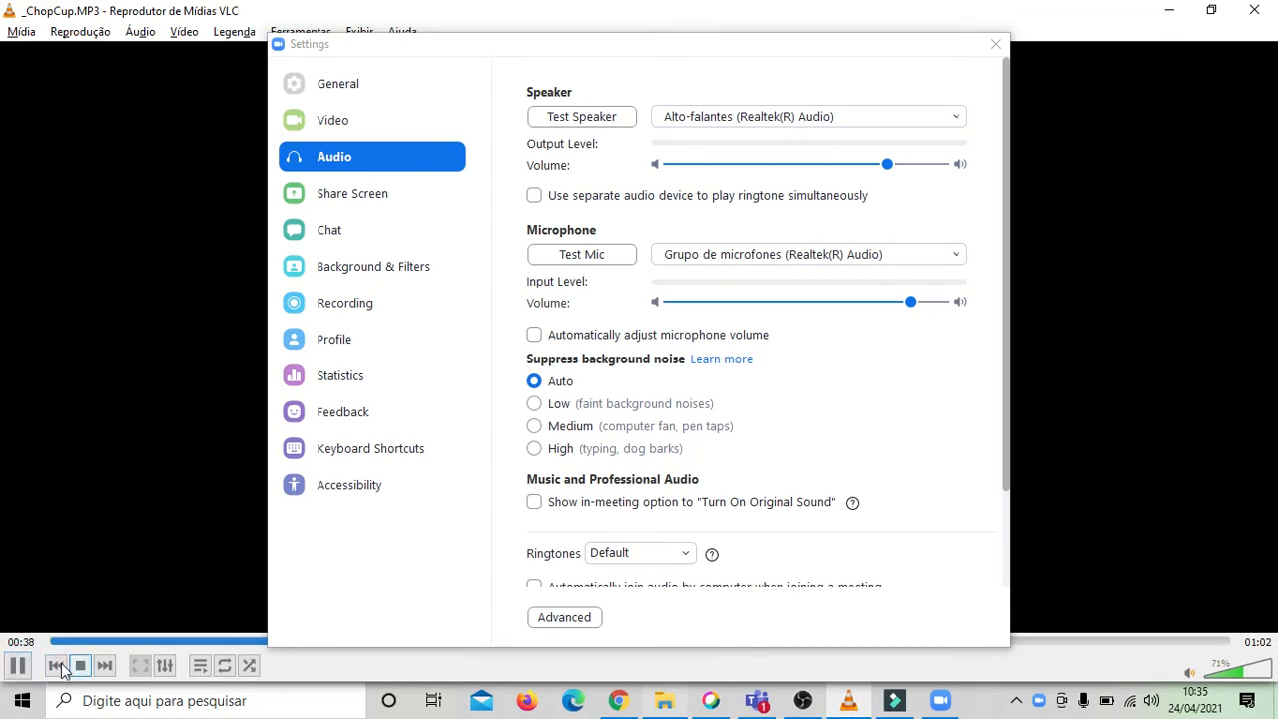
pyautogui.click(12, 665)
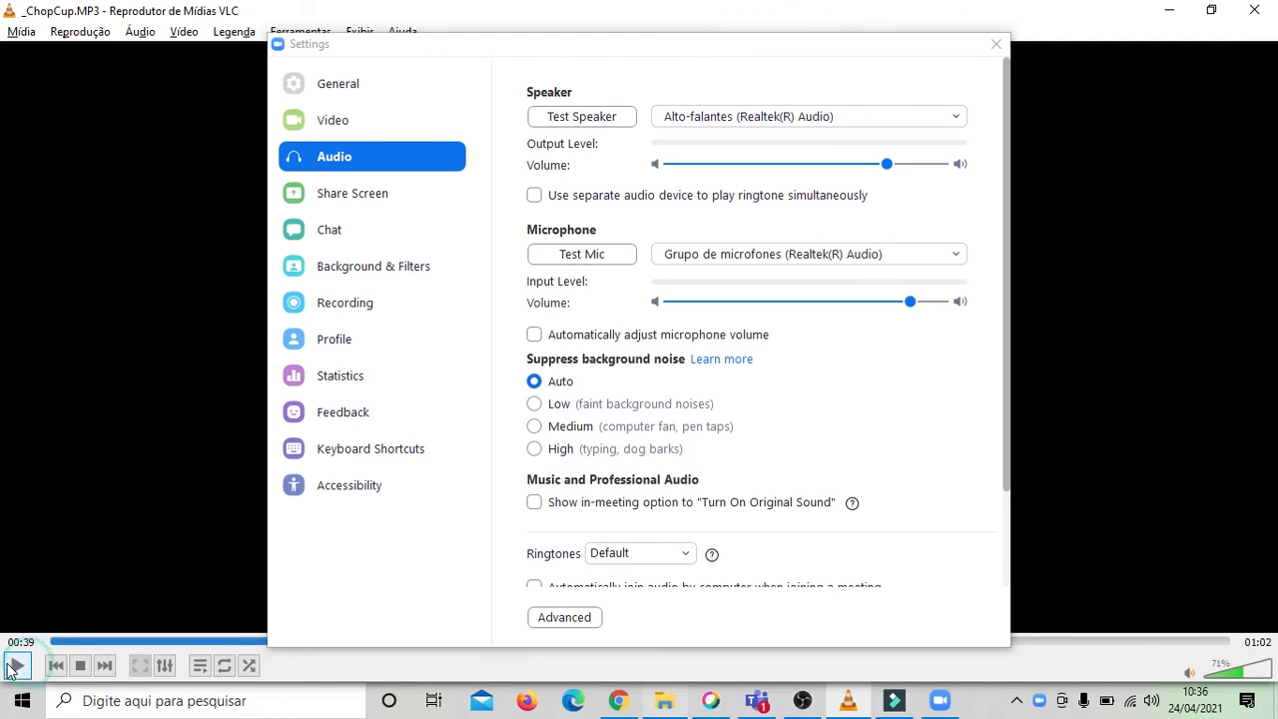
pyautogui.click(804, 702)
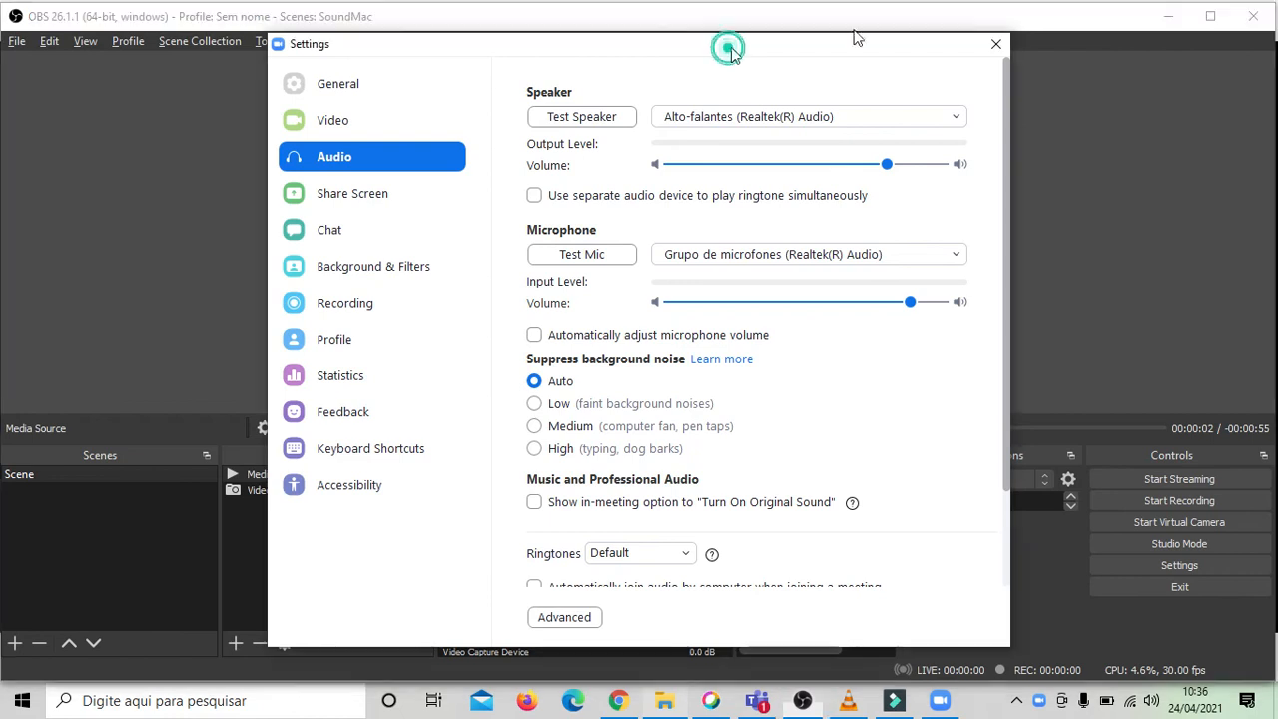
pyautogui.moveTo(727, 44); pyautogui.dragTo(1161, 33)
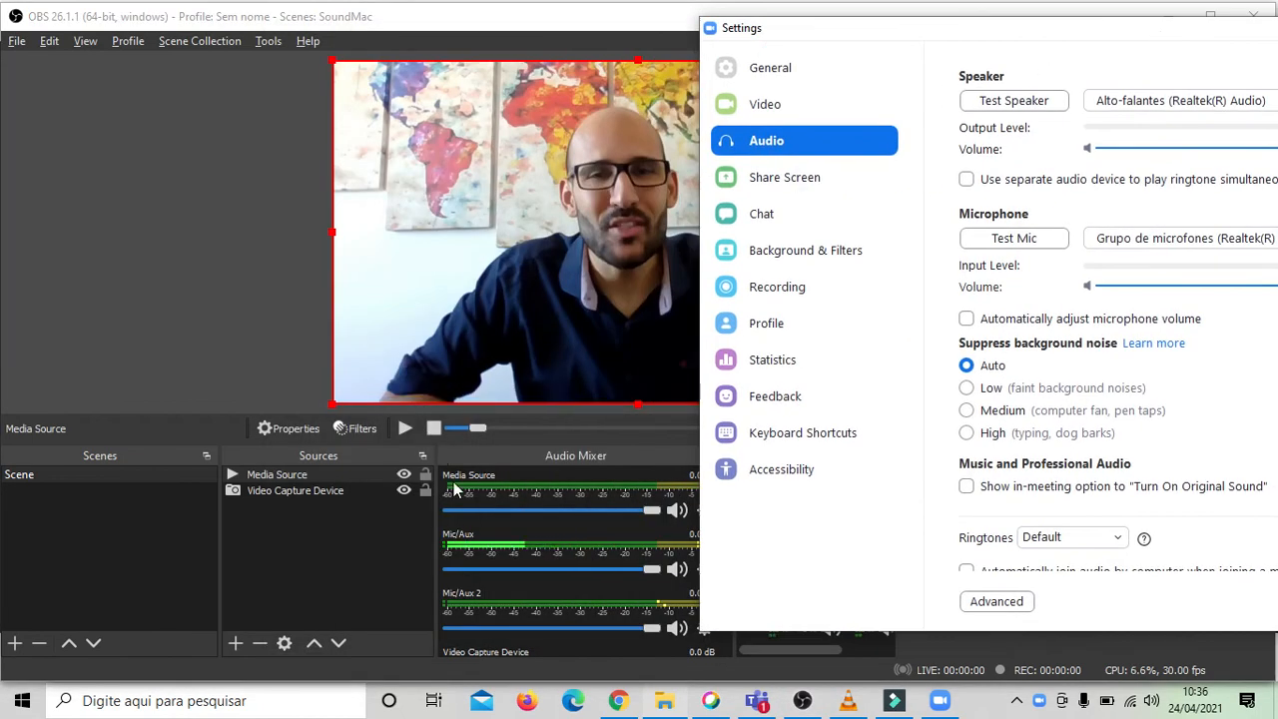
pyautogui.hotkey('alt', 'Tab')
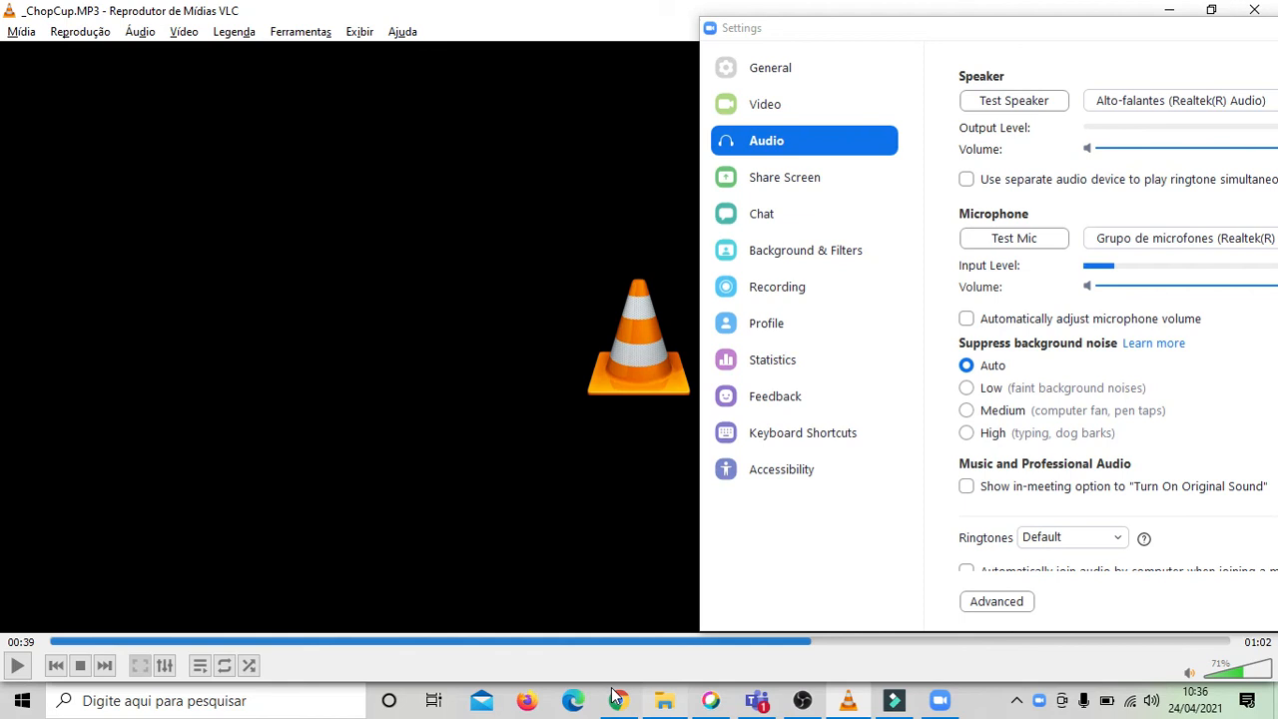
# Set the microphone in Zoom's audio settings to CABLE-A Output (VB-Audio Cable A).
pyautogui.hotkey('alt', 'Tab')
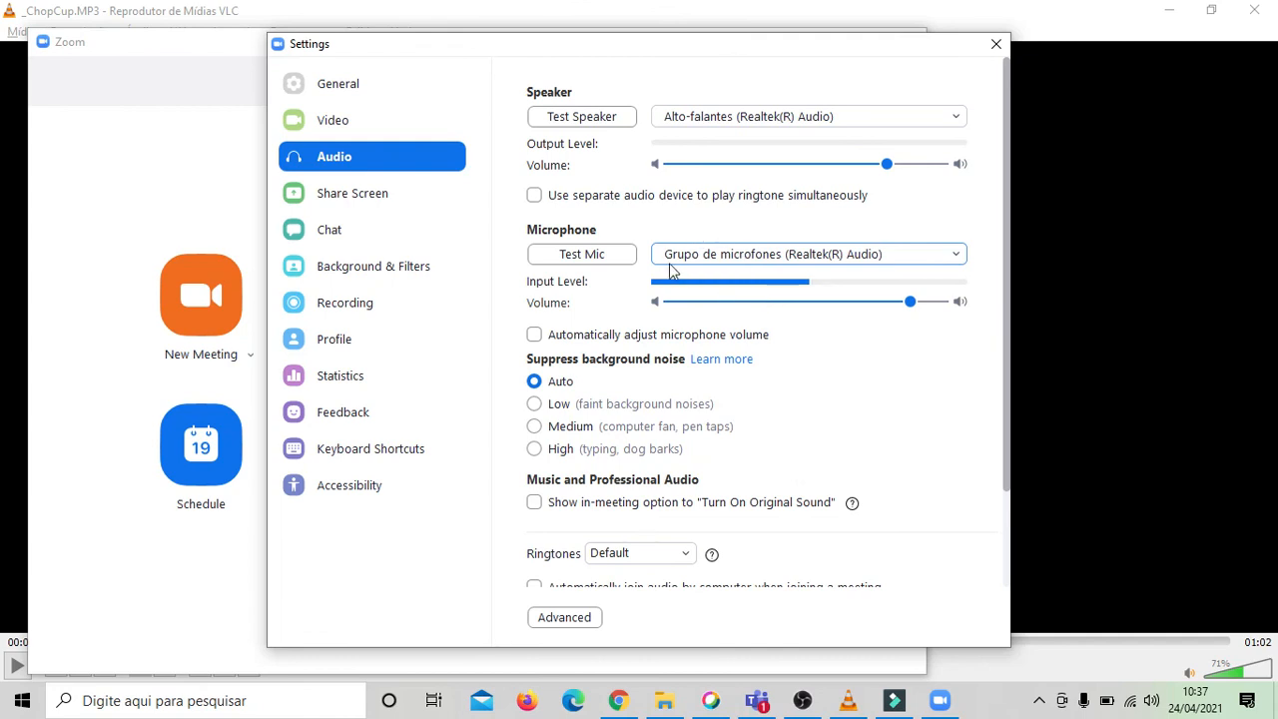
pyautogui.click(730, 261)
pyautogui.click(687, 363)
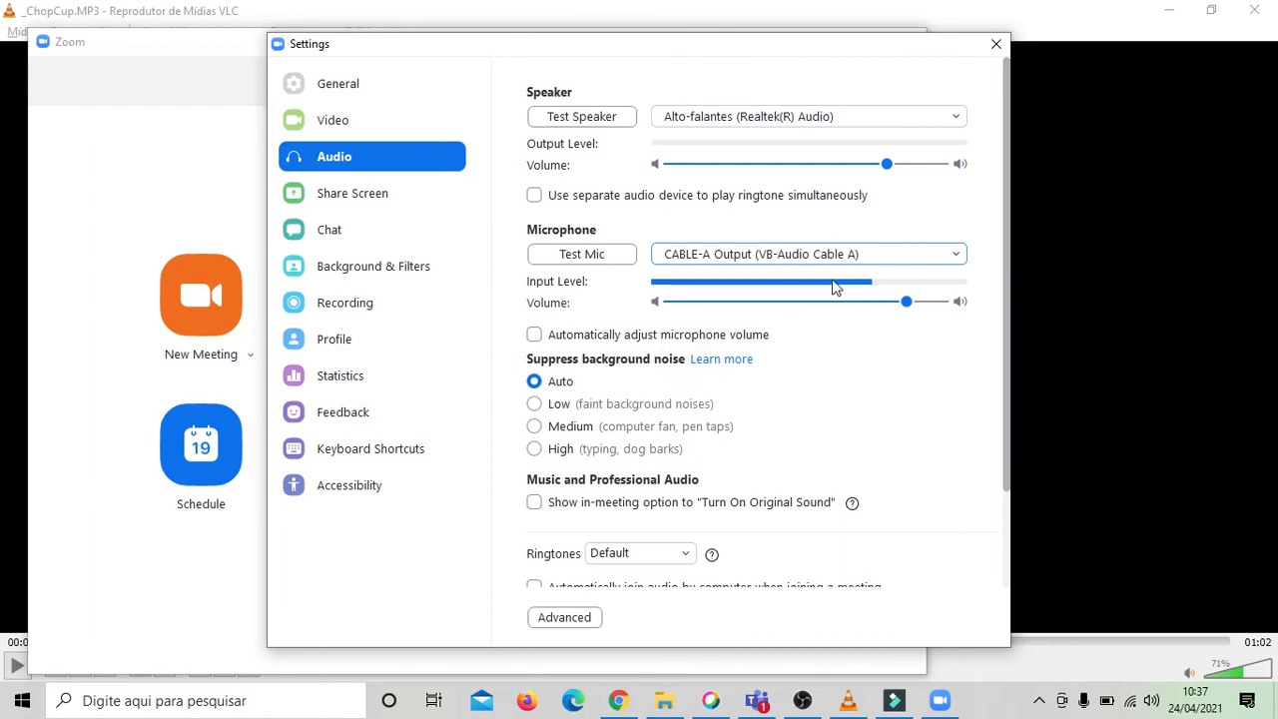
# Play _ChopCup.MP3 in VLC to test Zoom's microphone input level, pause it, and close the Zoom settings.
pyautogui.click(848, 700)
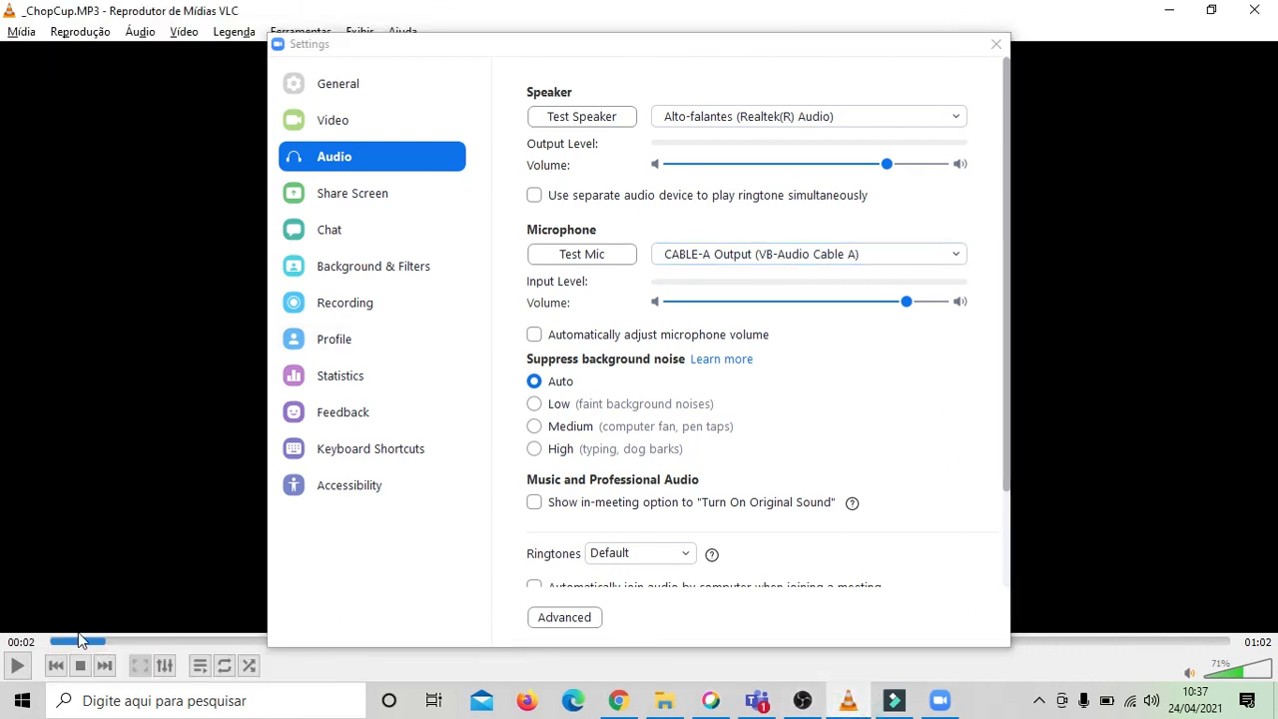
pyautogui.click(16, 665)
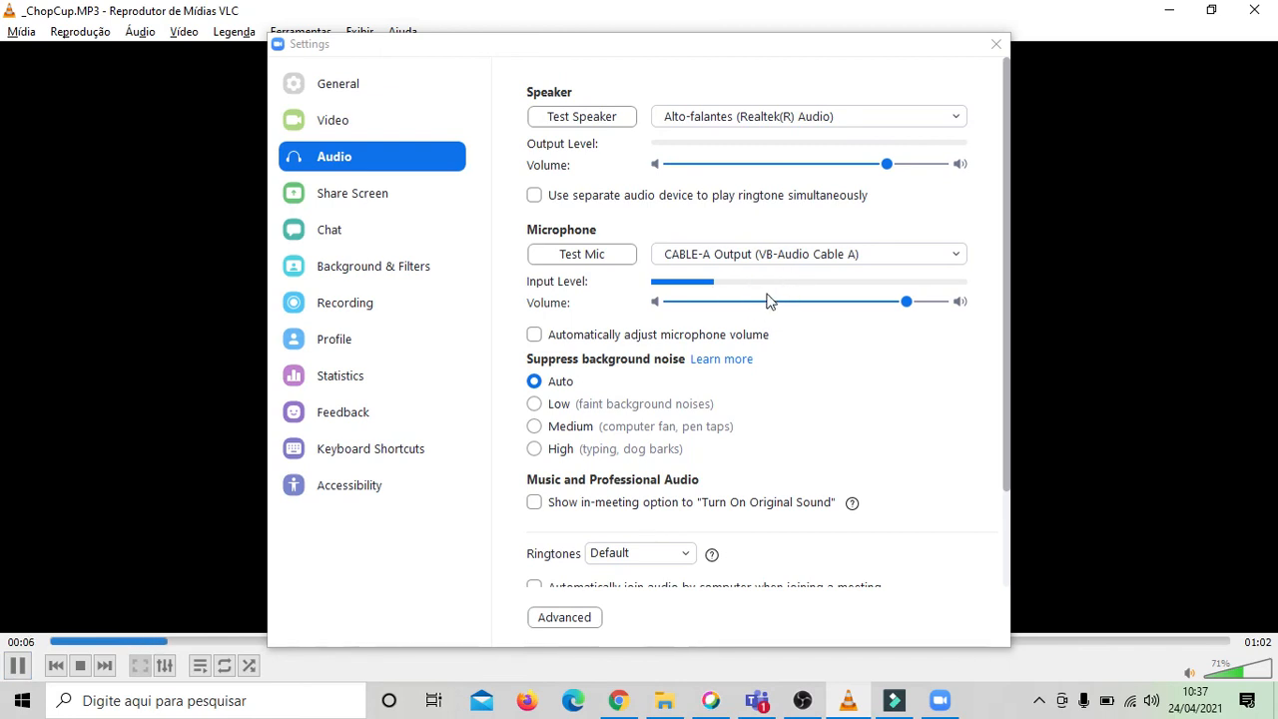
pyautogui.click(17, 665)
pyautogui.click(995, 44)
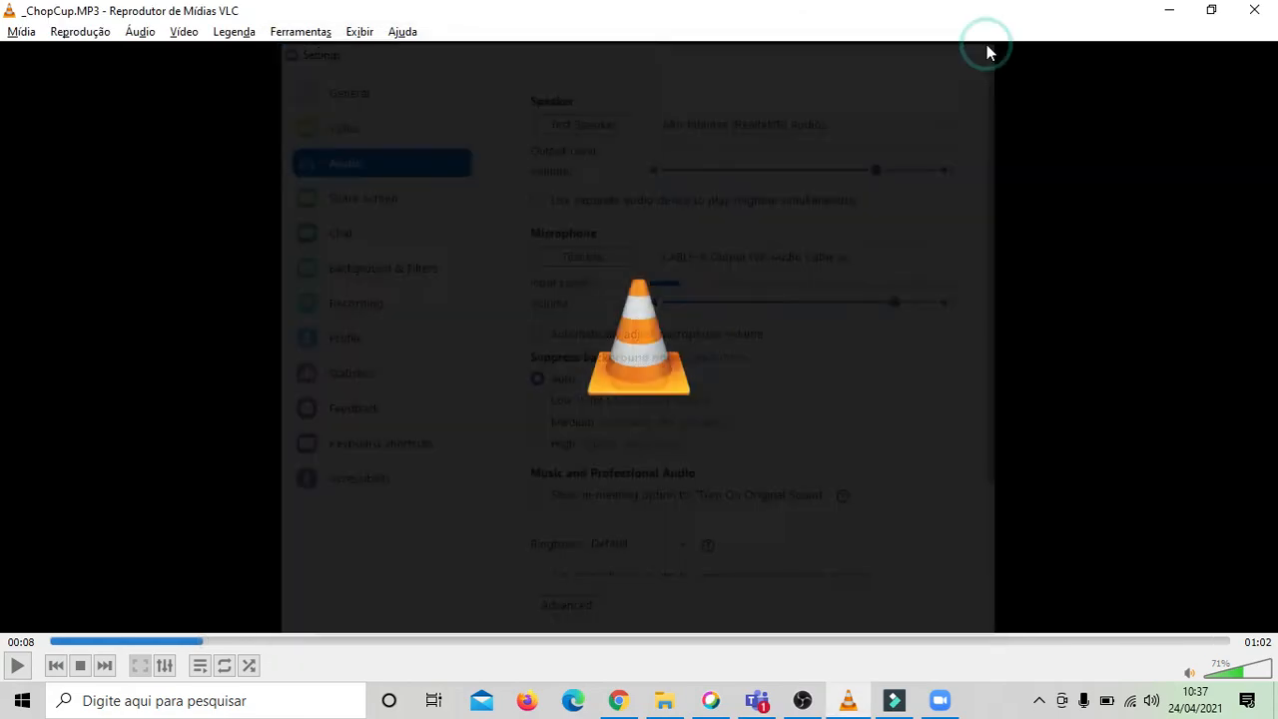
# Switch back to OBS and hide the Media Source in the scene.
pyautogui.hotkey('alt', 'Tab')
pyautogui.hotkey('alt', 'Tab')
pyautogui.hotkey('alt', 'Tab')
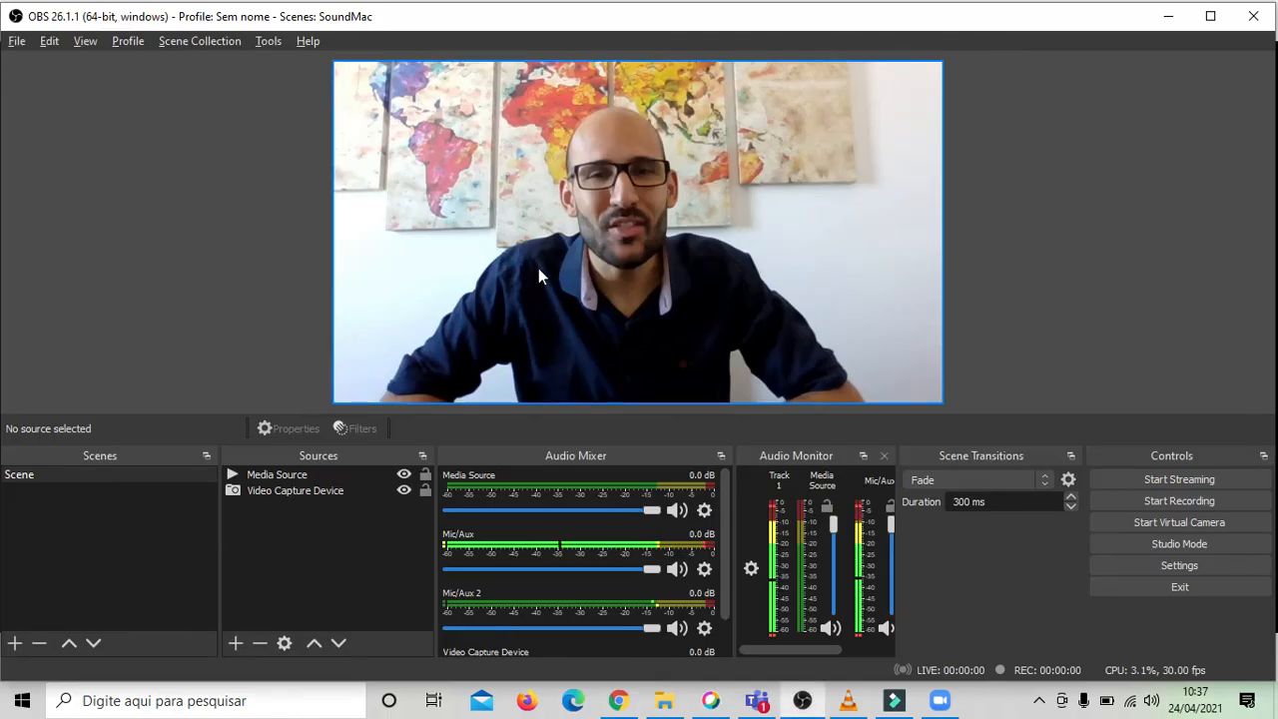
pyautogui.click(404, 475)
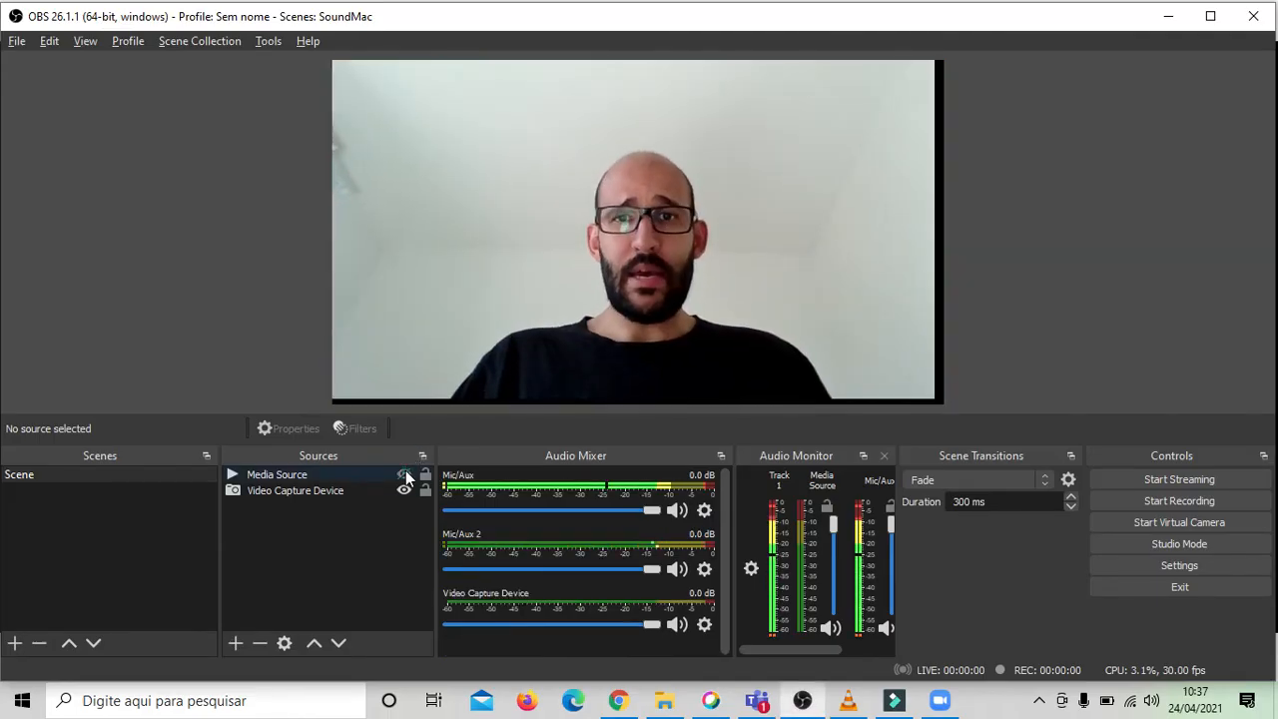